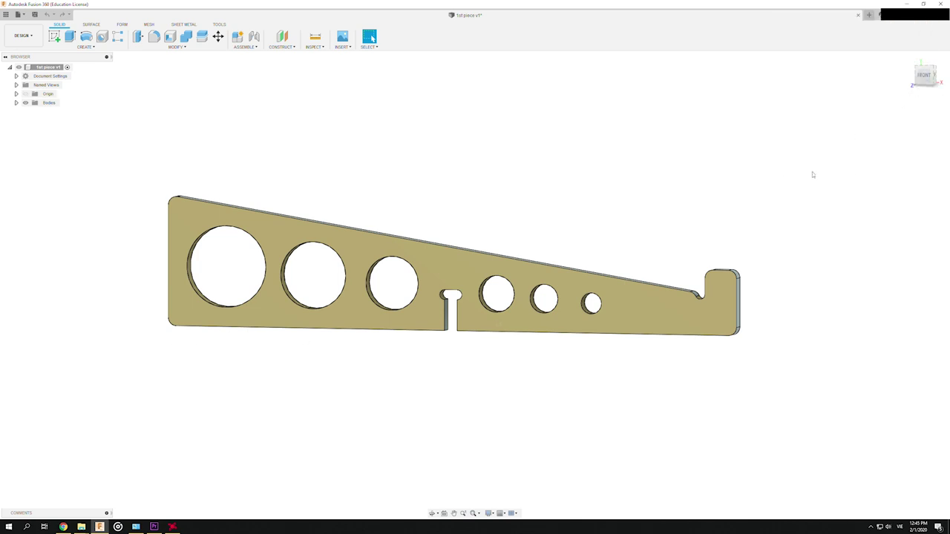
# Reset '1st piece v1' to the Front view, then orbit the bracket to an angle showing its thickness.
pyautogui.click(923, 75)
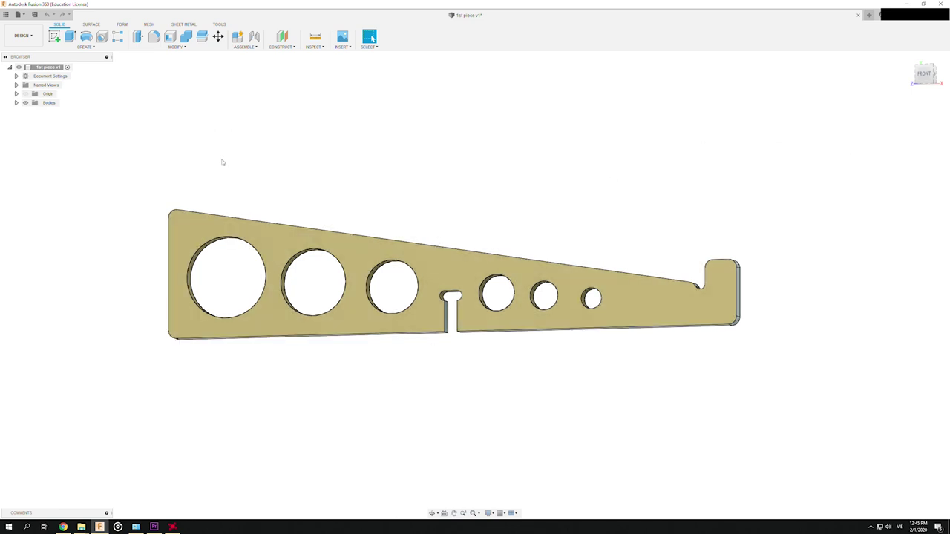
pyautogui.keyDown('shift'); pyautogui.moveTo(920, 78); pyautogui.dragTo(924, 82, button='middle'); pyautogui.keyUp('shift')
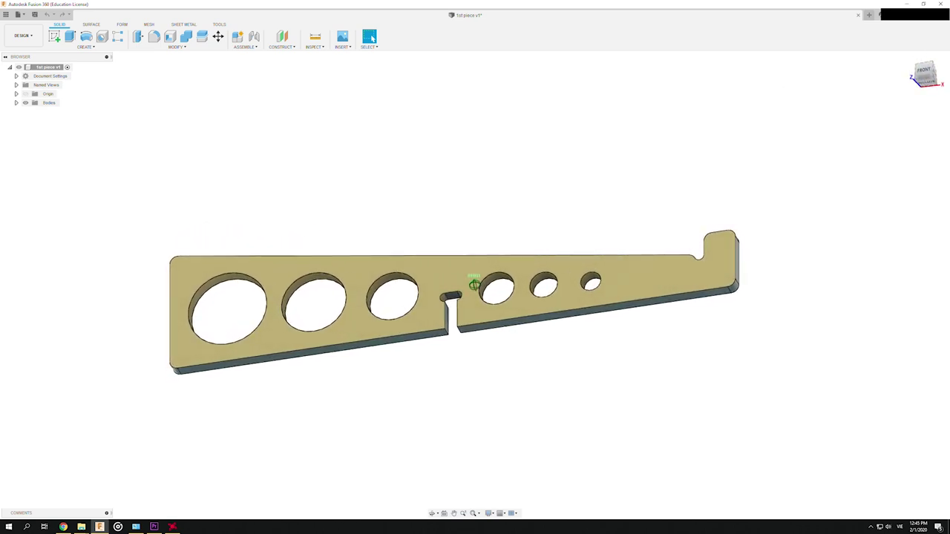
pyautogui.keyDown('shift'); pyautogui.moveTo(473, 293); pyautogui.dragTo(473, 313, button='middle'); pyautogui.keyUp('shift')
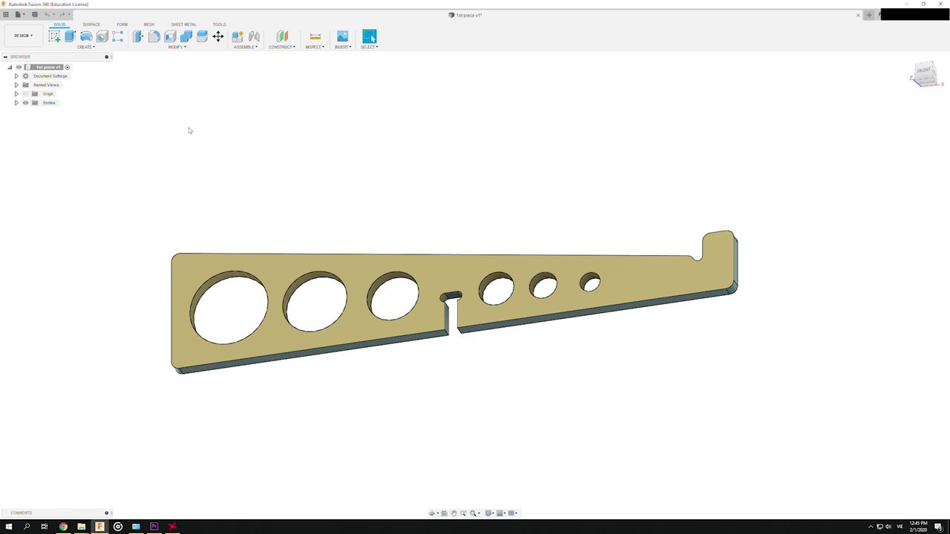
# Switch to the Manufacture workspace and bring up the CAM Manage options.
pyautogui.click(29, 38)
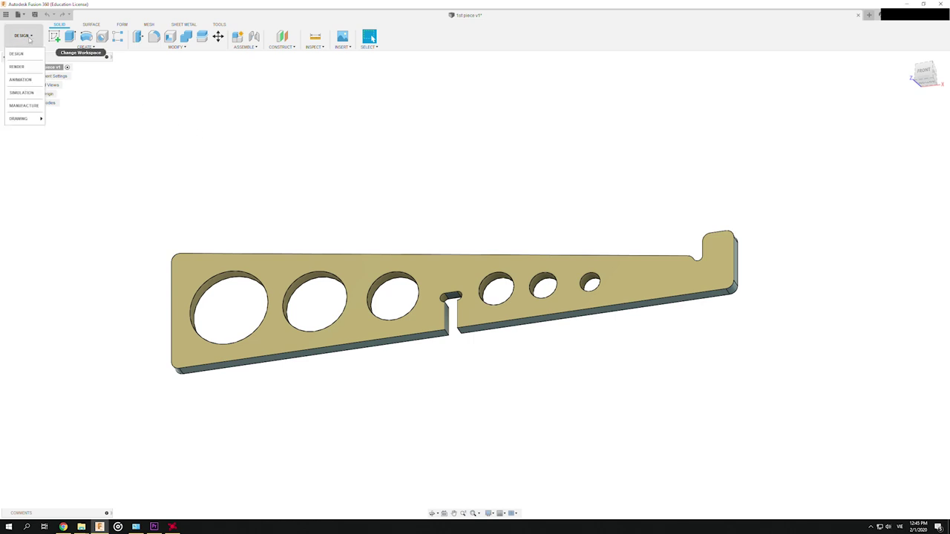
pyautogui.click(28, 107)
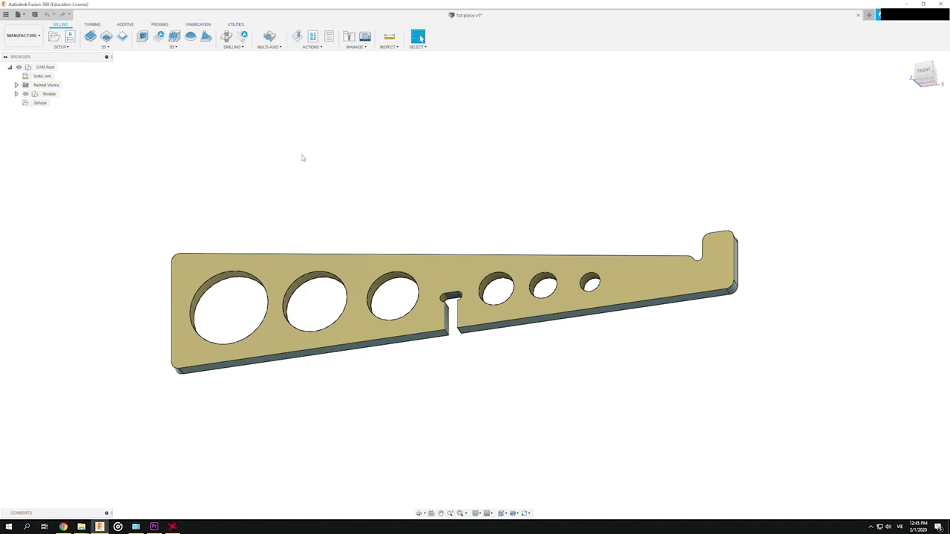
pyautogui.click(360, 47)
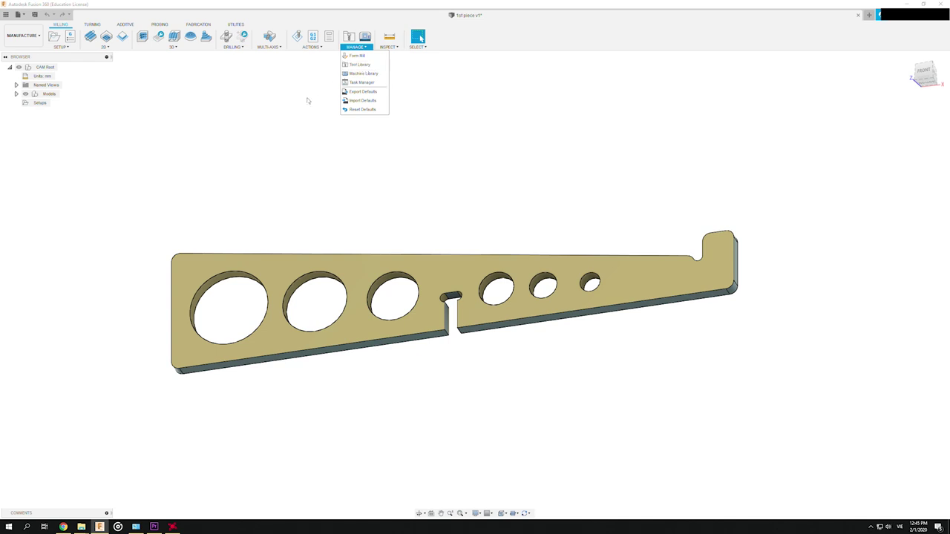
# Open the CAM Tool Library and inspect the existing Ø6 mm flat 2-flute end mill.
pyautogui.click(353, 69)
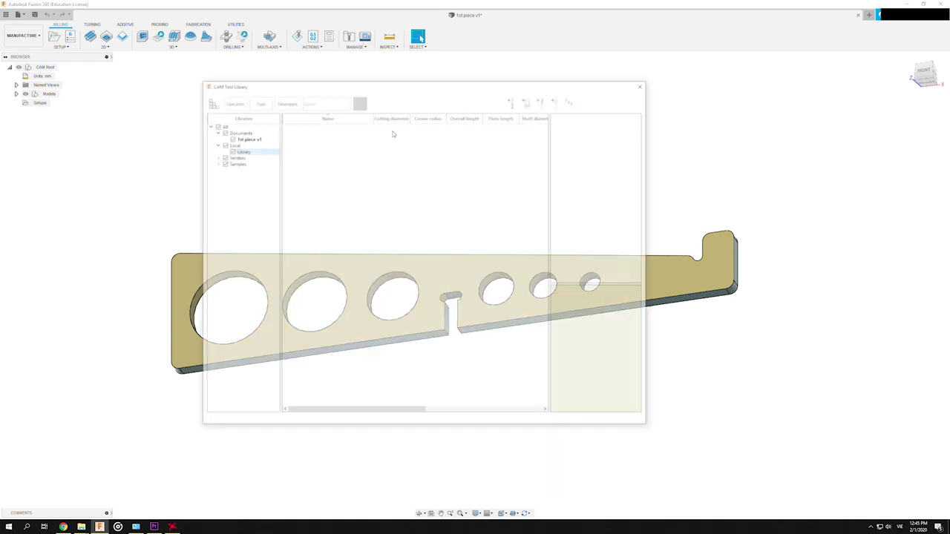
pyautogui.click(248, 137)
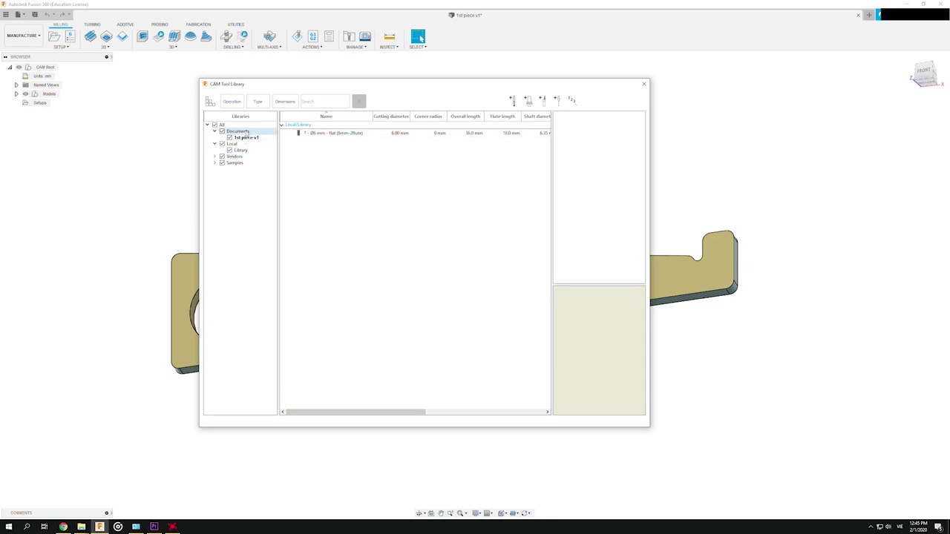
pyautogui.click(241, 149)
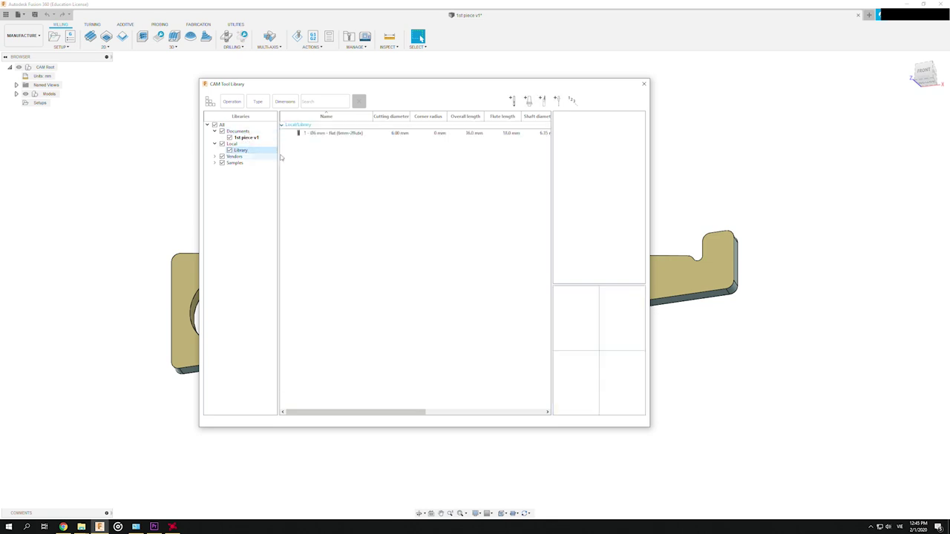
pyautogui.click(338, 137)
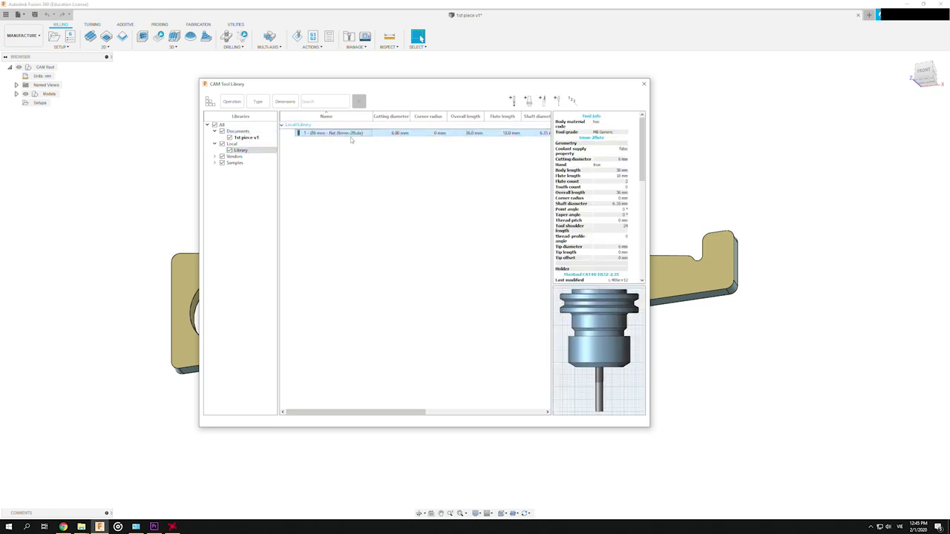
pyautogui.click(342, 157)
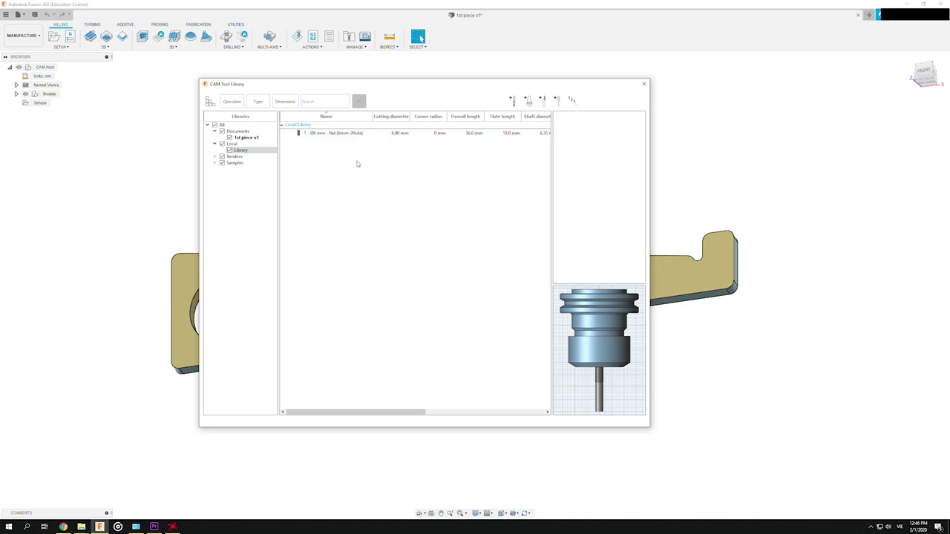
# View the D6*18*D6*50L*3T carbide end mill product page in Chrome, then minimize Chrome.
pyautogui.click(63, 527)
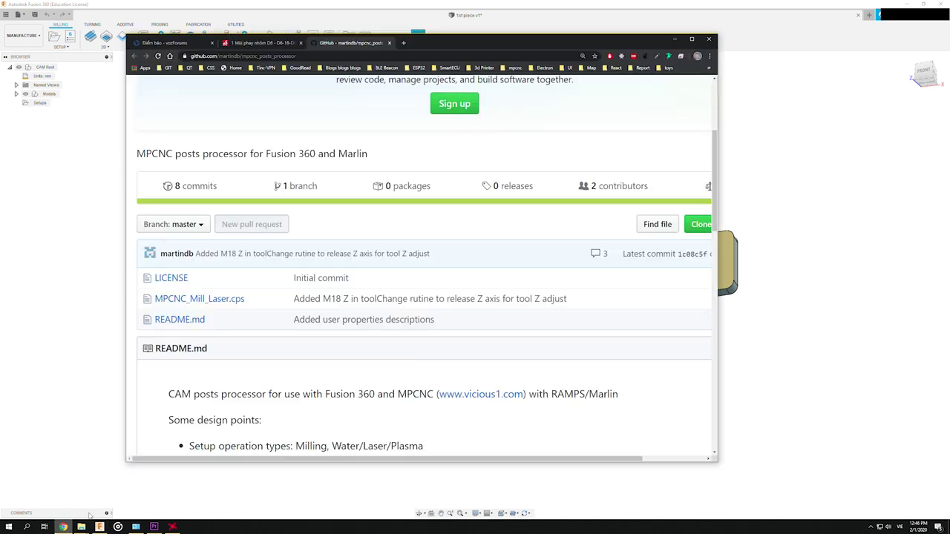
pyautogui.click(270, 45)
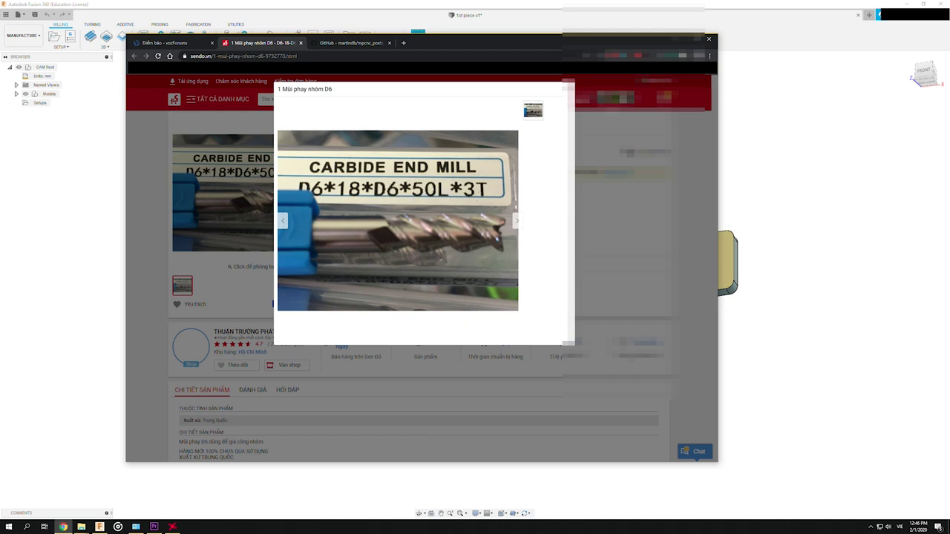
pyautogui.click(679, 41)
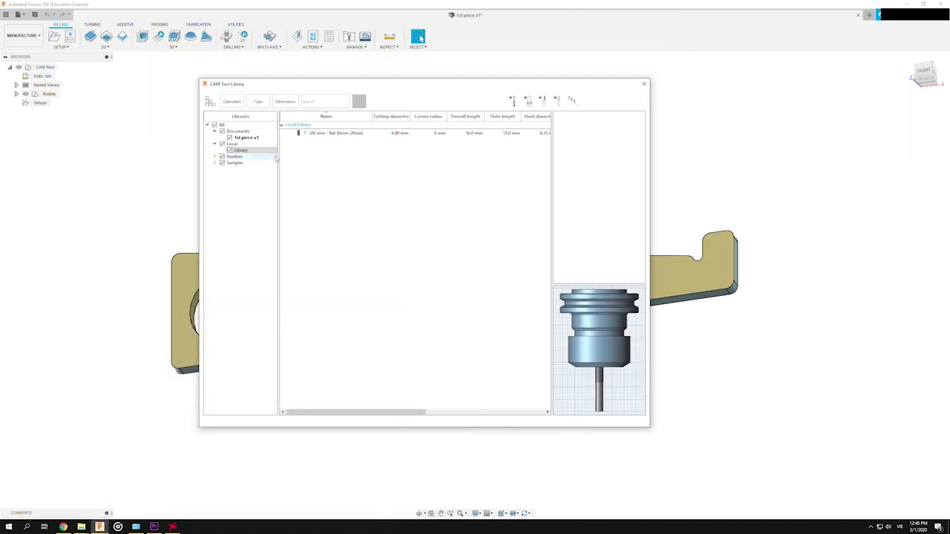
# Add a new mill tool described as 'D6-3Flute-18mm-50mm' to the local Library.
pyautogui.click(258, 151)
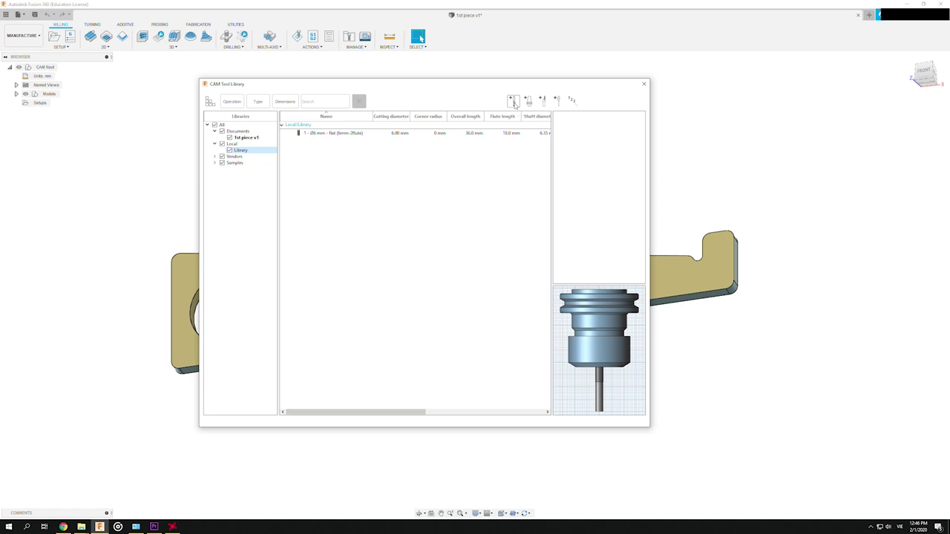
pyautogui.click(514, 103)
pyautogui.write('D6-3Flute-18mm-50mm')
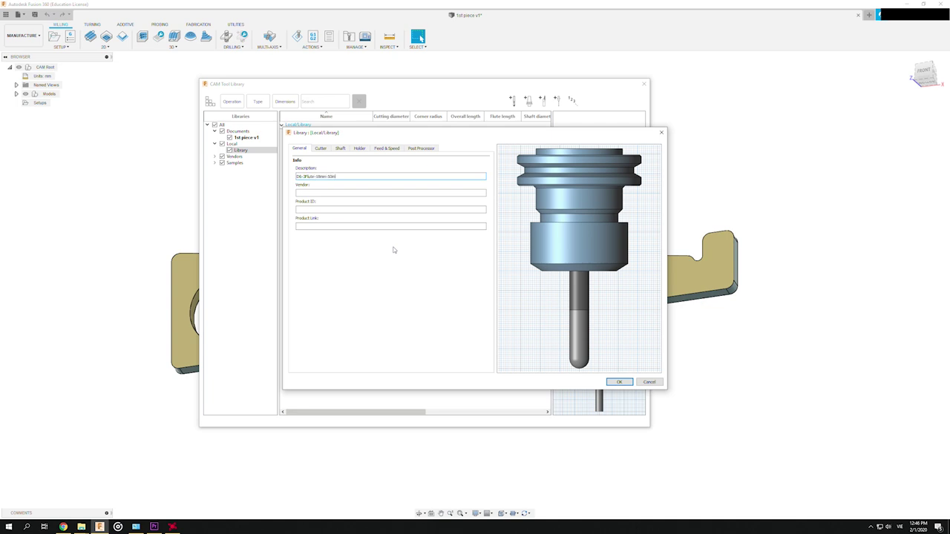
pyautogui.click(322, 150)
# Check the end mill product photo and set the cutter type to Flat end mill.
pyautogui.click(346, 178)
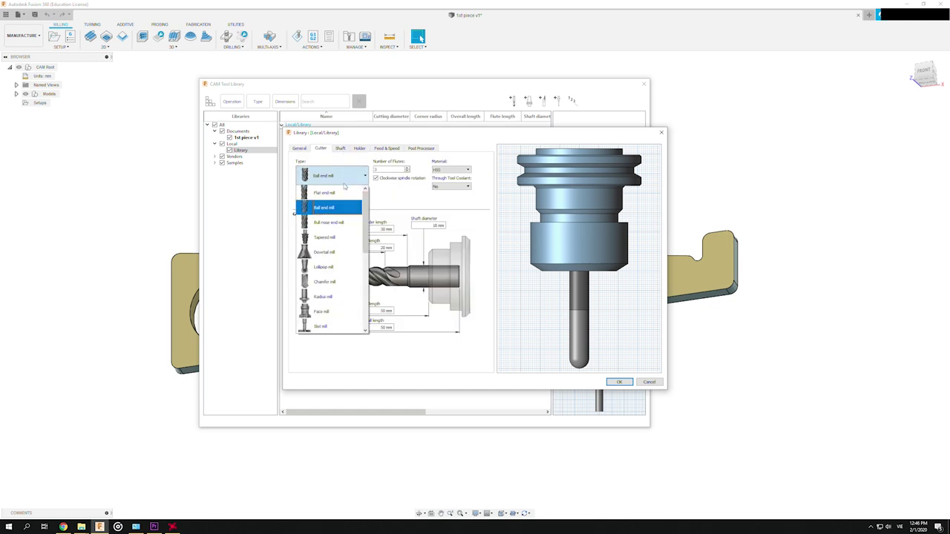
pyautogui.click(63, 526)
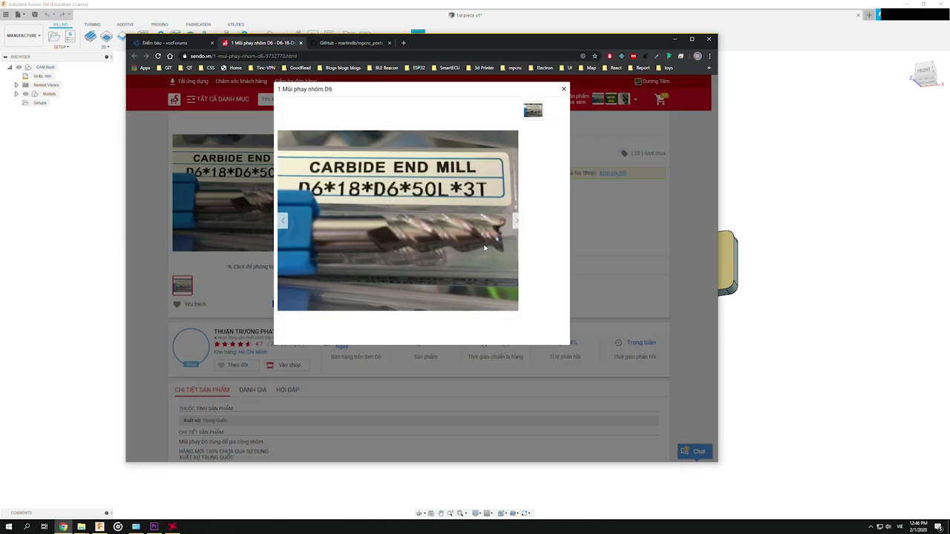
pyautogui.click(733, 114)
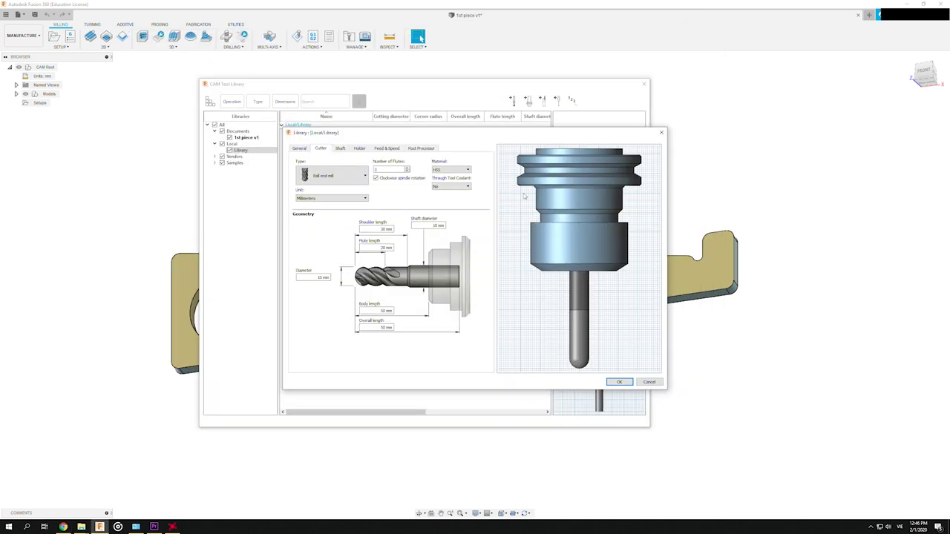
pyautogui.click(333, 175)
pyautogui.click(335, 192)
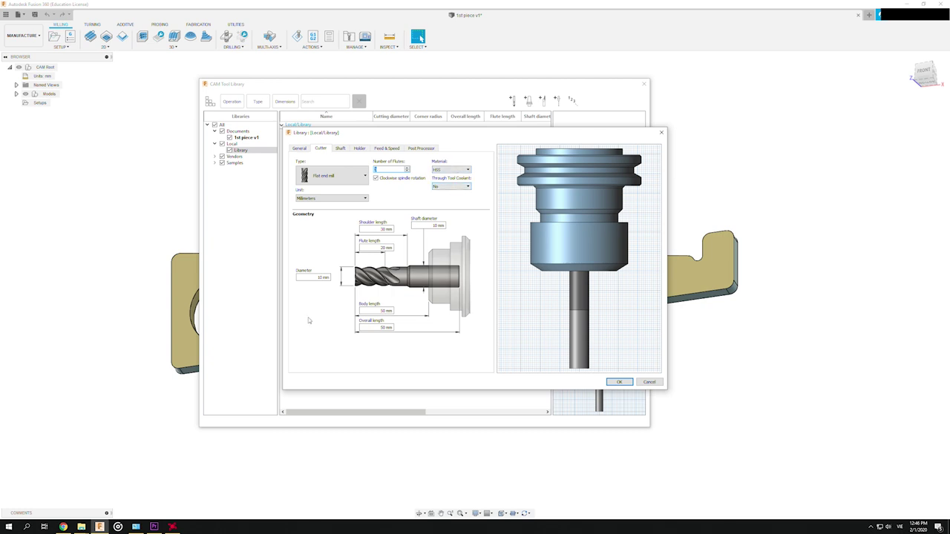
# Set diameter 6 mm, flute length 18 mm and overall length 50 mm.
pyautogui.doubleClick(321, 278)
pyautogui.write('6')
pyautogui.doubleClick(383, 248)
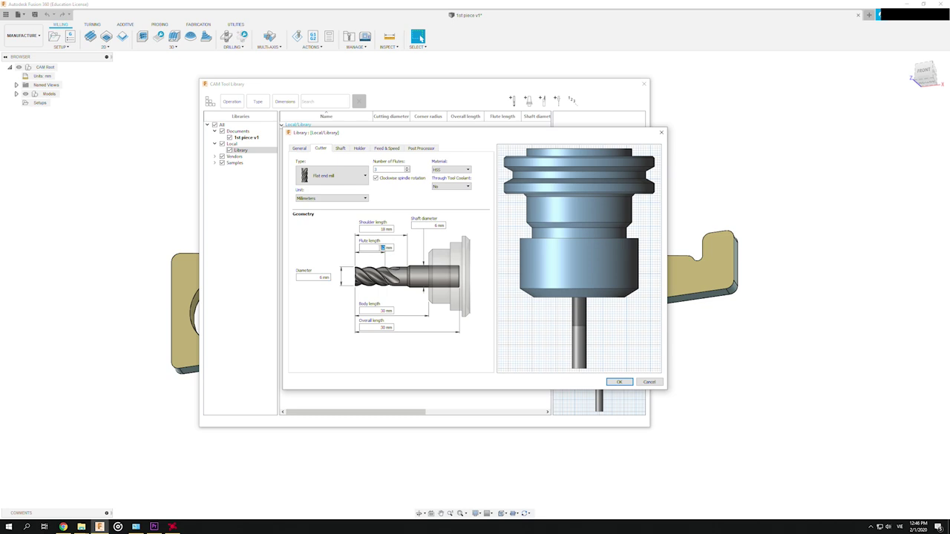
pyautogui.write('18')
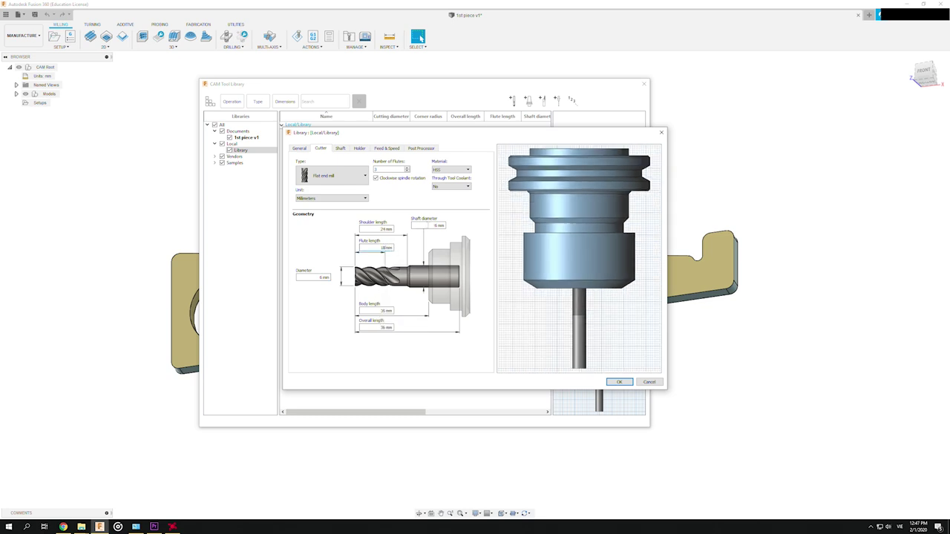
pyautogui.write('5')
pyautogui.doubleClick(383, 327)
pyautogui.write('5')
pyautogui.press('Tab')
# Review the Holder, Shaft and Feed & Speed settings, then save the new tool to the library.
pyautogui.click(359, 152)
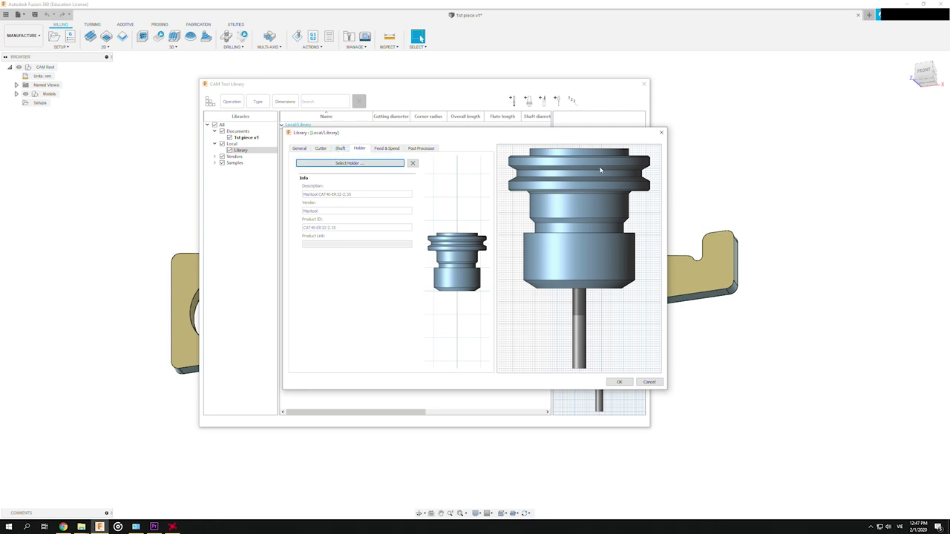
pyautogui.click(343, 151)
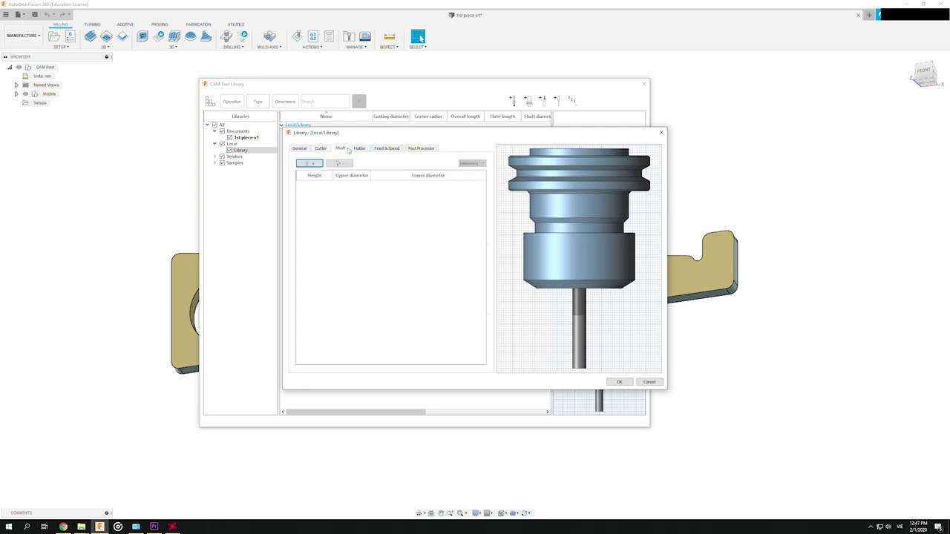
pyautogui.click(386, 148)
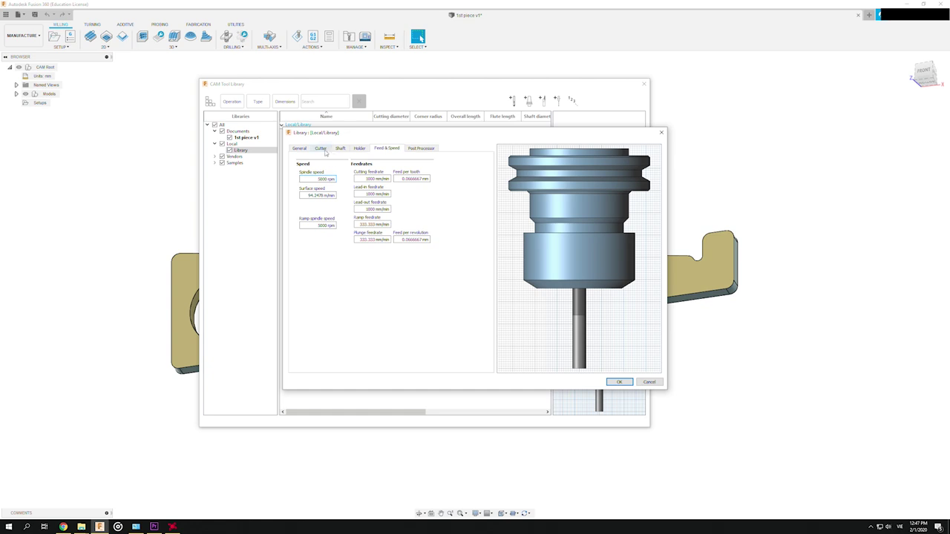
pyautogui.click(302, 149)
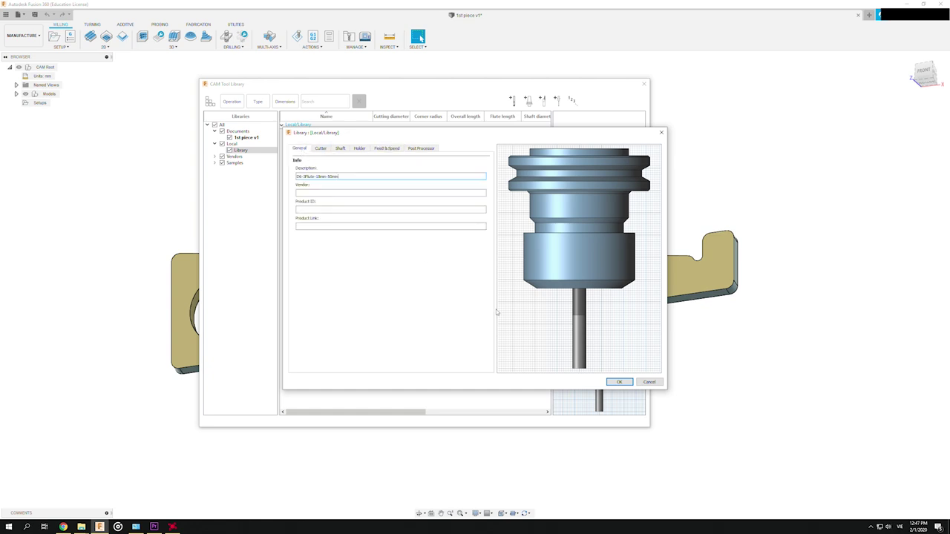
pyautogui.click(621, 381)
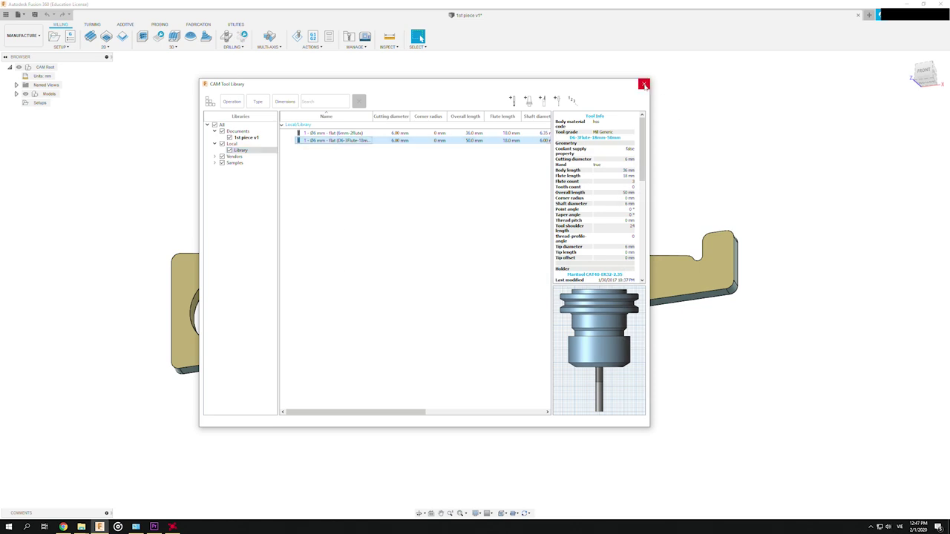
# Close the tool library, dismiss the recovery-file warning, and bring up the Setup options for Setups.
pyautogui.click(644, 84)
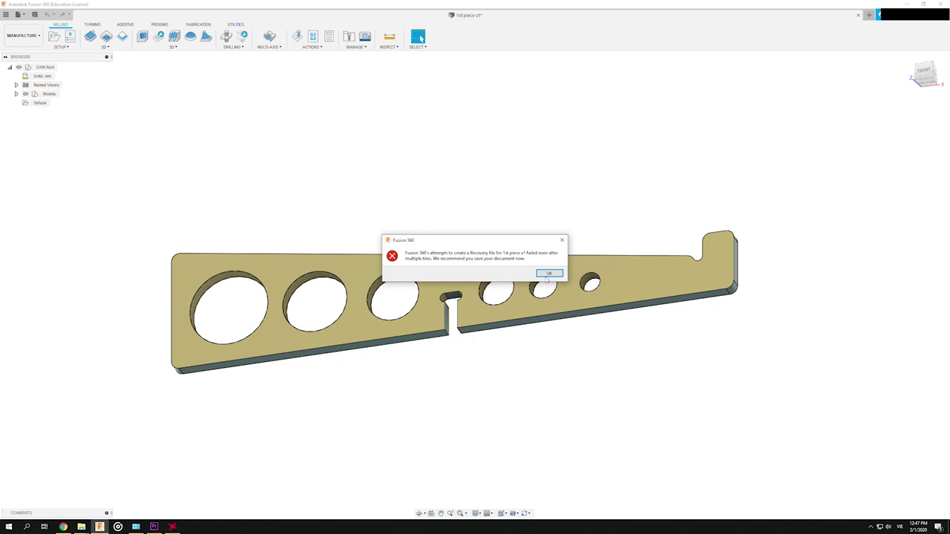
pyautogui.click(547, 274)
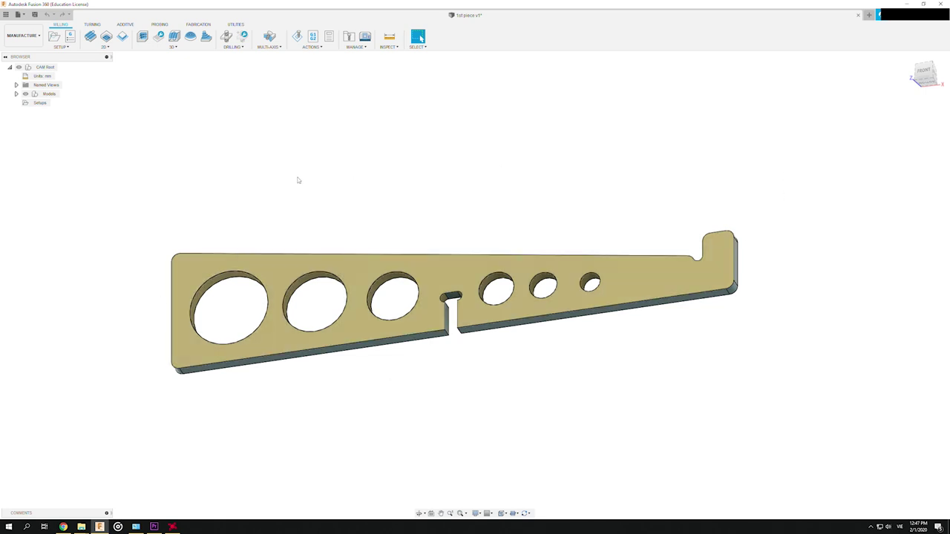
pyautogui.click(40, 103)
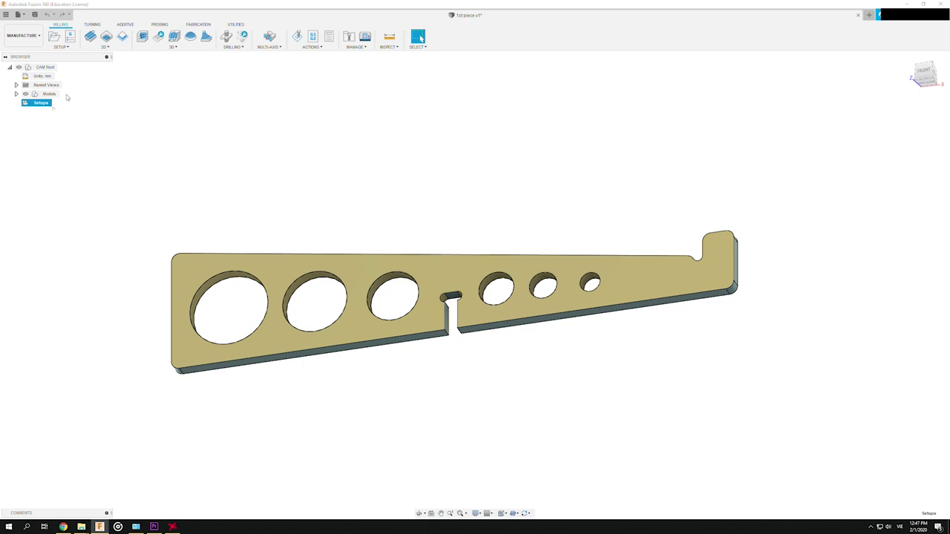
pyautogui.click(61, 47)
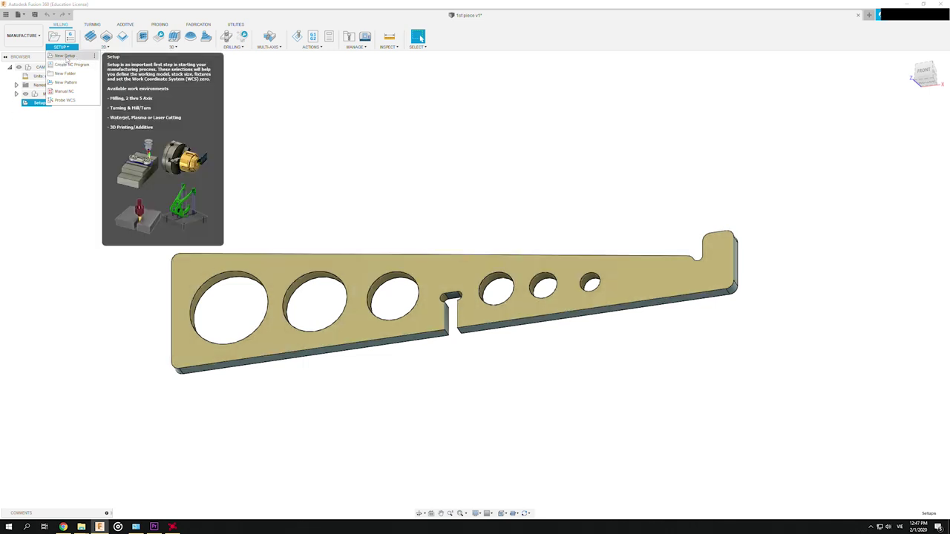
# Start a new setup oriented by the corner's vertical edge as Z and the bottom edge as X.
pyautogui.click(65, 57)
pyautogui.moveTo(890, 103)
pyautogui.mouseDown()
pyautogui.moveTo(566, 87)
pyautogui.moveTo(632, 86)
pyautogui.mouseUp()
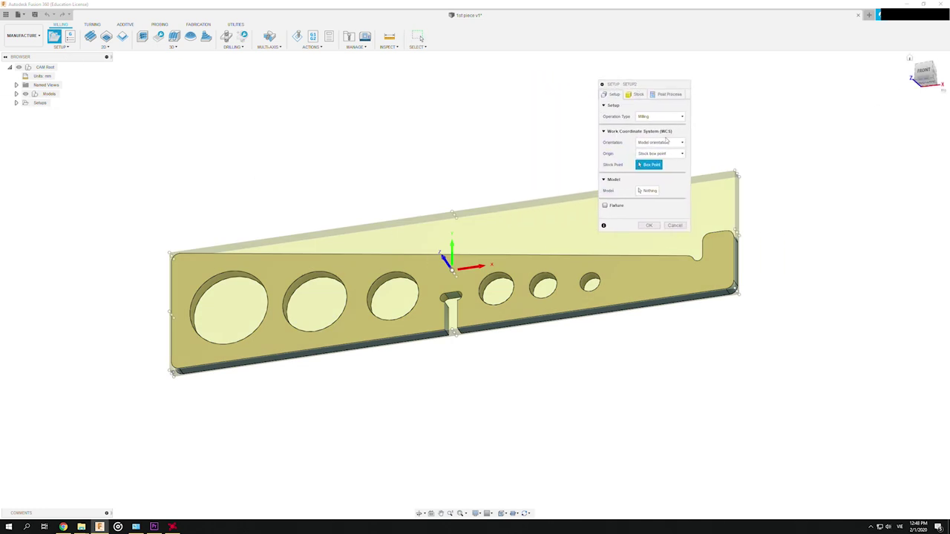
pyautogui.moveTo(660, 116)
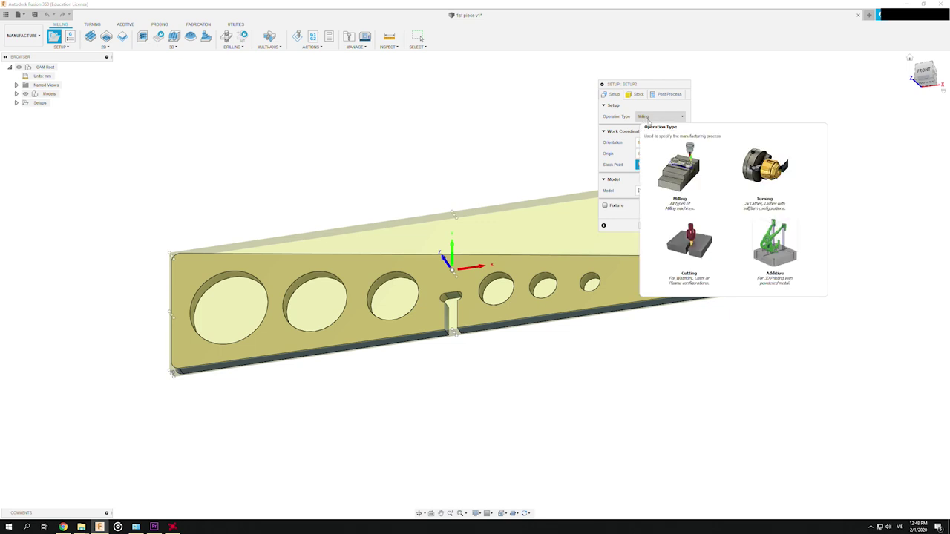
pyautogui.click(659, 142)
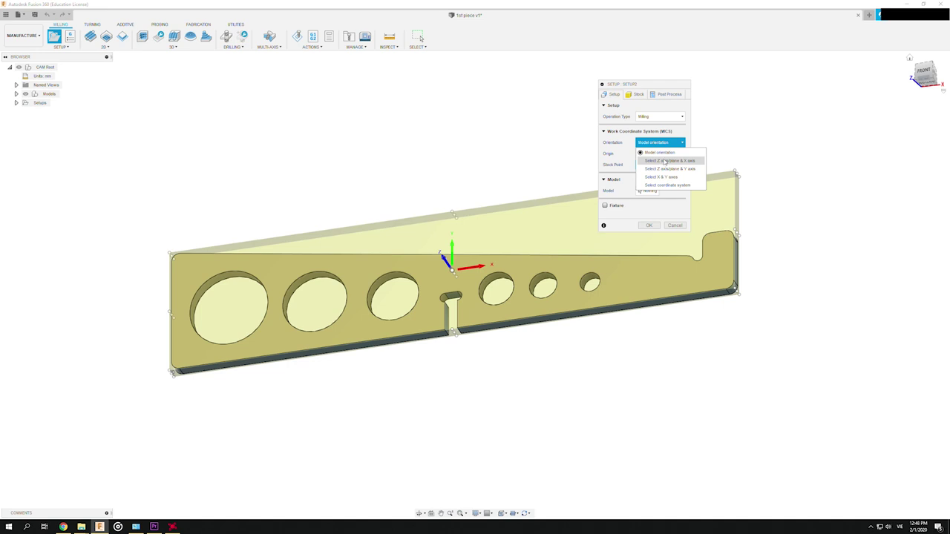
pyautogui.click(665, 161)
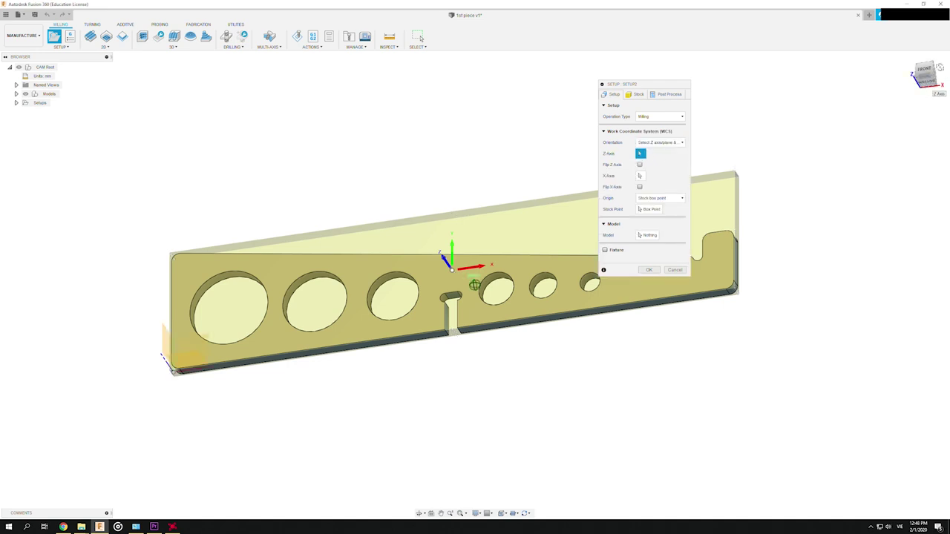
pyautogui.keyDown('shift'); pyautogui.moveTo(475, 285); pyautogui.dragTo(482, 276, button='middle'); pyautogui.keyUp('shift')
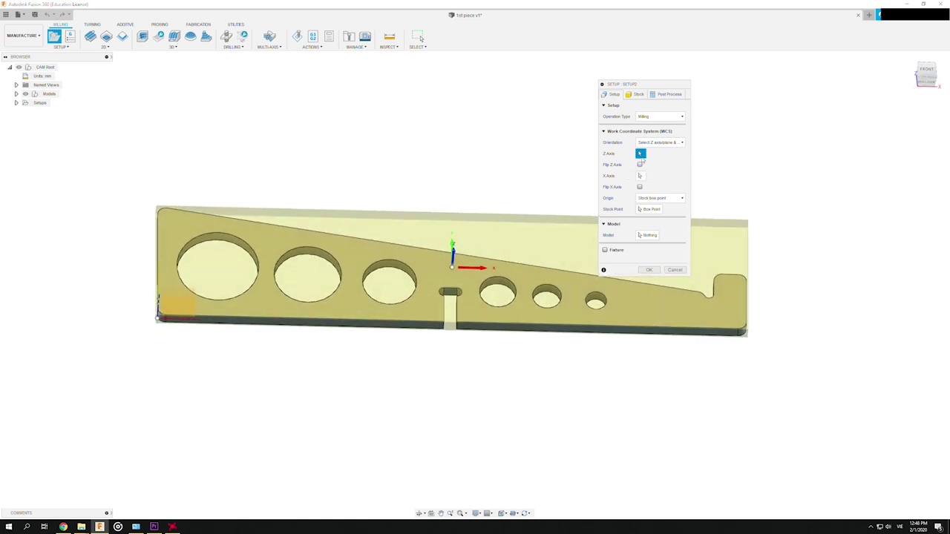
pyautogui.scroll(2, 173, 346)
pyautogui.scroll(3, 178, 338)
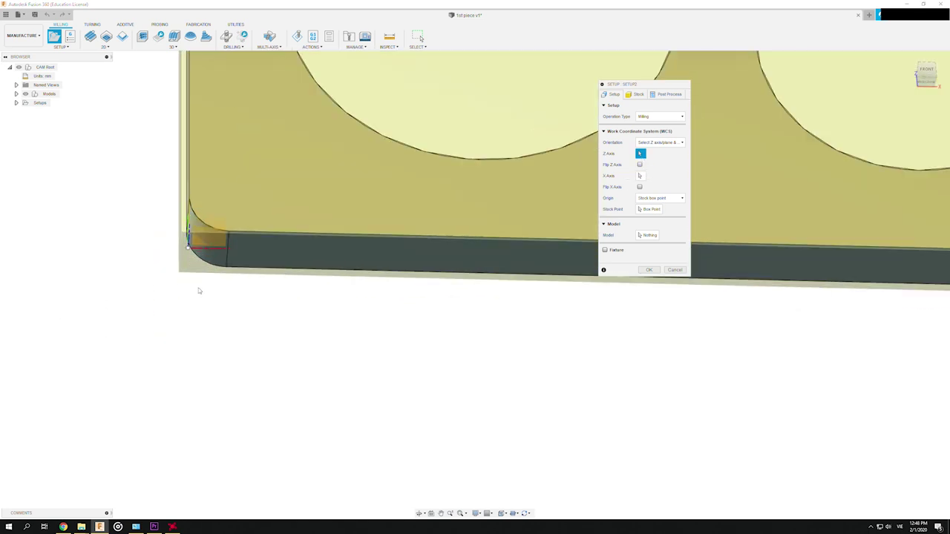
pyautogui.click(227, 258)
pyautogui.scroll(-3, 546, 259)
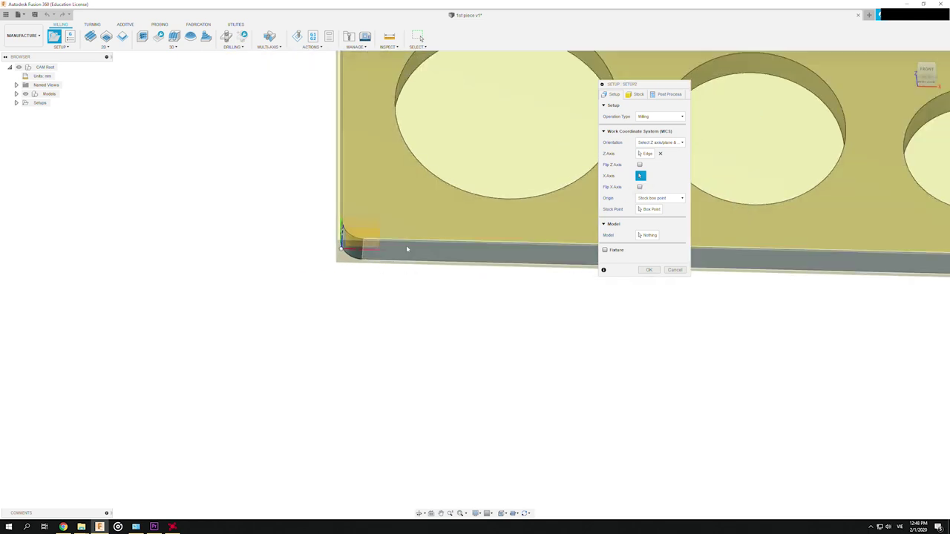
pyautogui.click(397, 267)
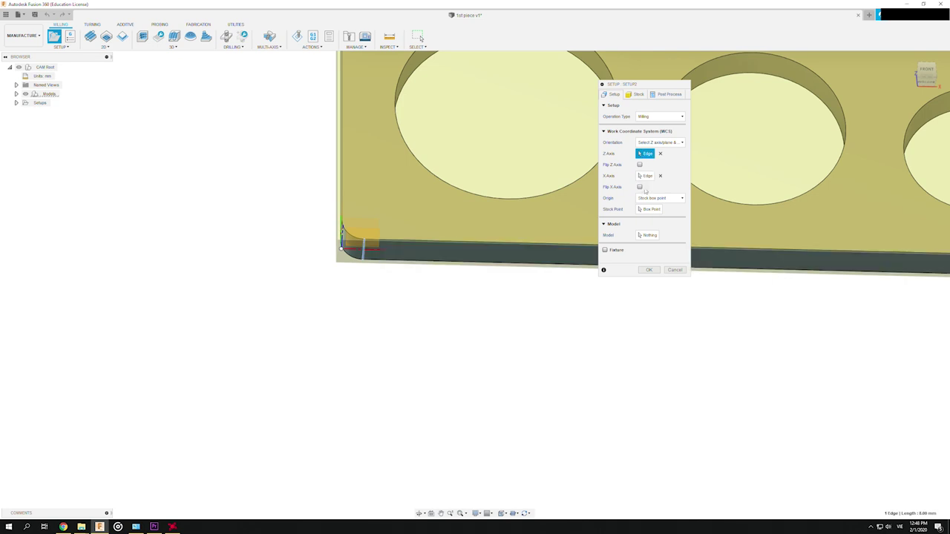
pyautogui.keyDown('shift'); pyautogui.moveTo(386, 281); pyautogui.dragTo(392, 261, button='middle'); pyautogui.keyUp('shift')
pyautogui.scroll(4, 529, 232)
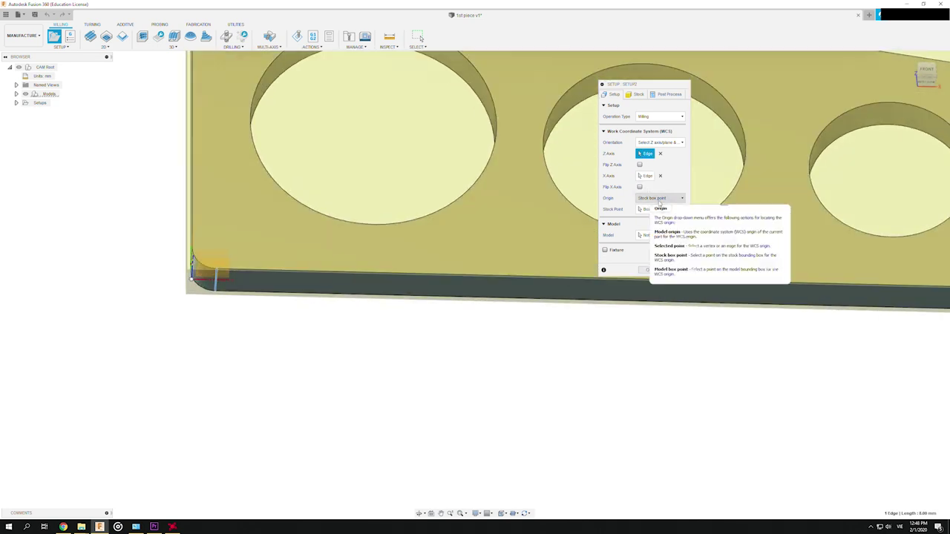
# Place the setup origin at the part's bottom-left corner and flip the X axis.
pyautogui.click(658, 200)
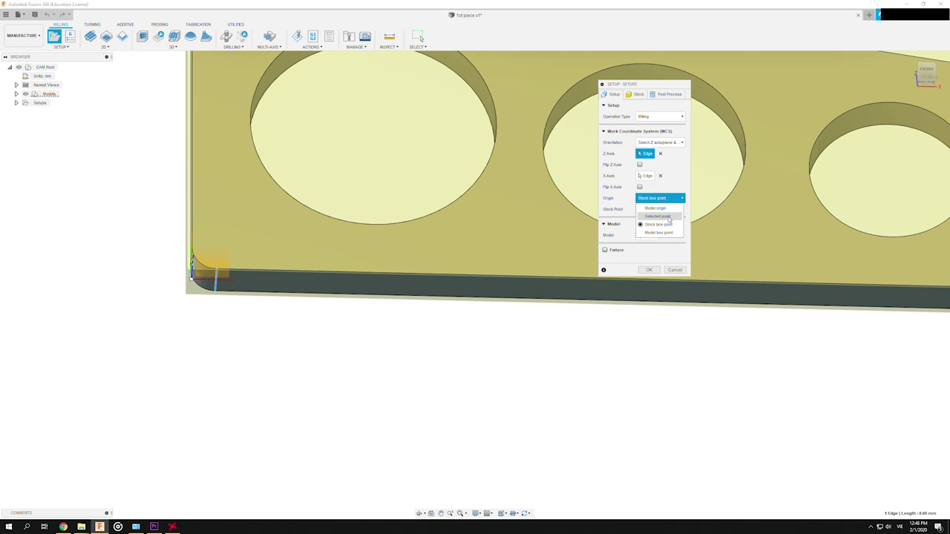
pyautogui.click(668, 217)
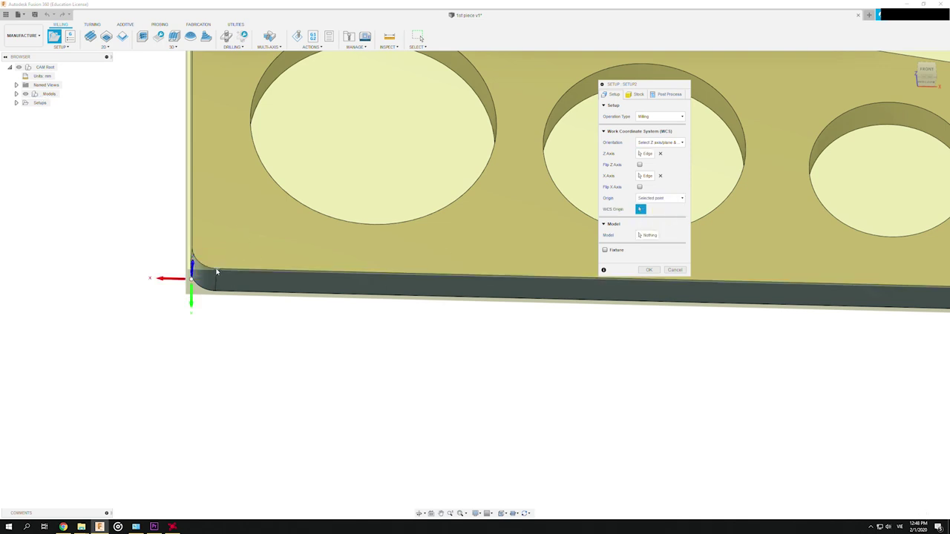
pyautogui.click(217, 271)
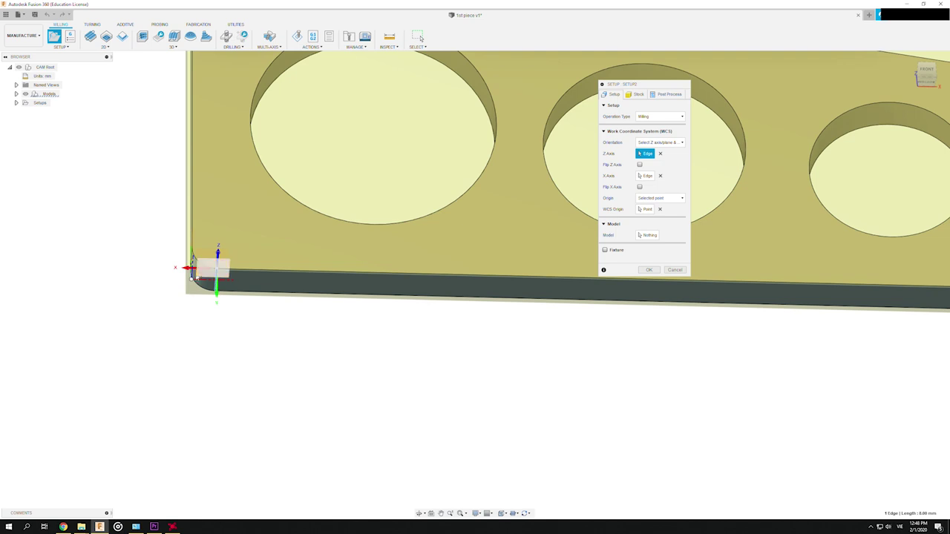
pyautogui.scroll(-2, 217, 287)
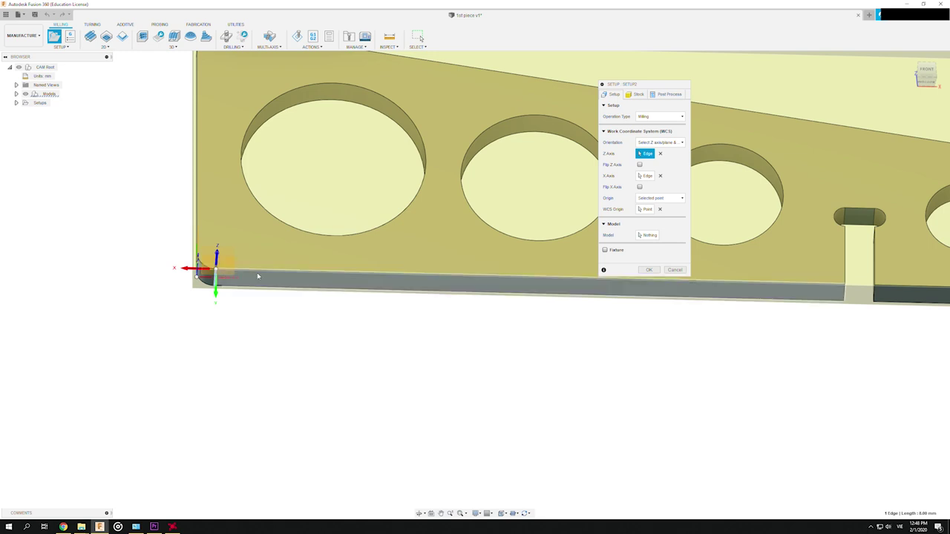
pyautogui.click(639, 186)
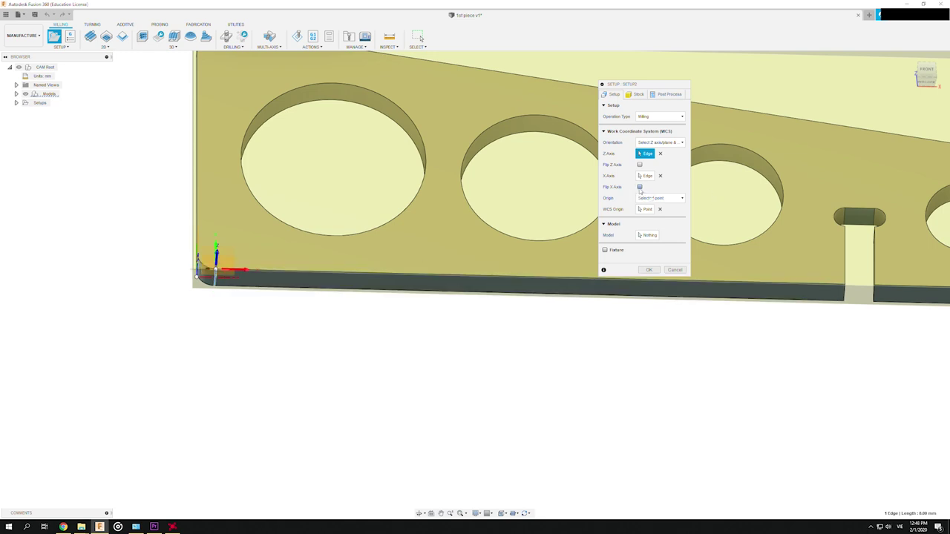
pyautogui.scroll(-2, 299, 279)
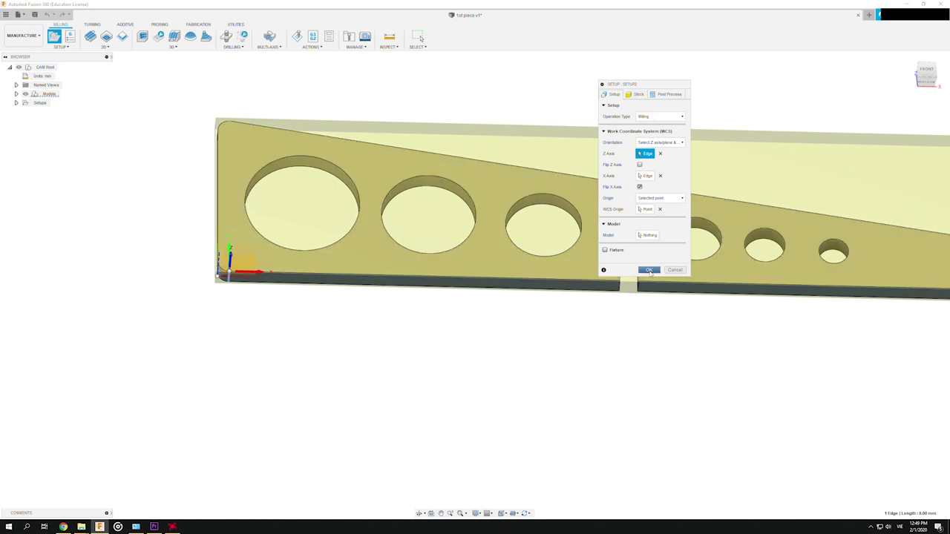
# Select the bracket as the setup model and finish Setup2.
pyautogui.click(649, 270)
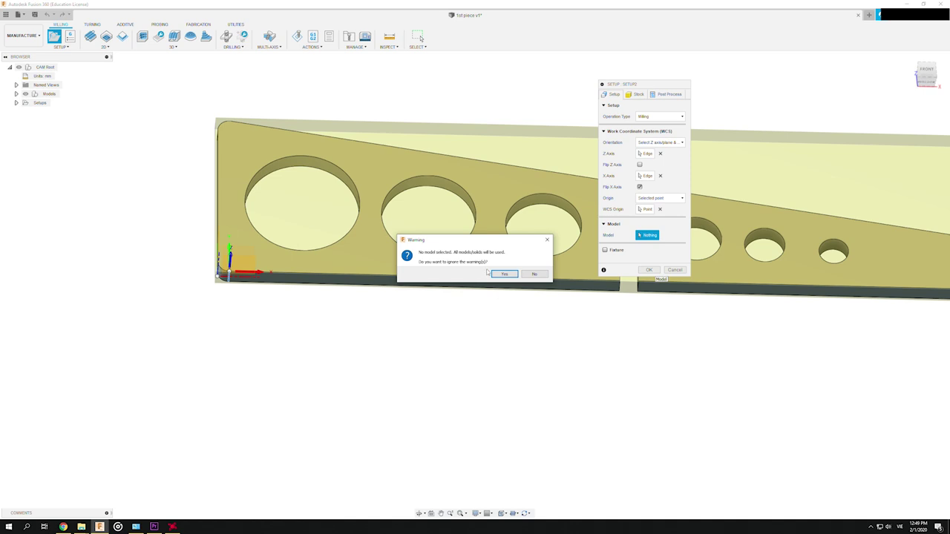
pyautogui.click(535, 275)
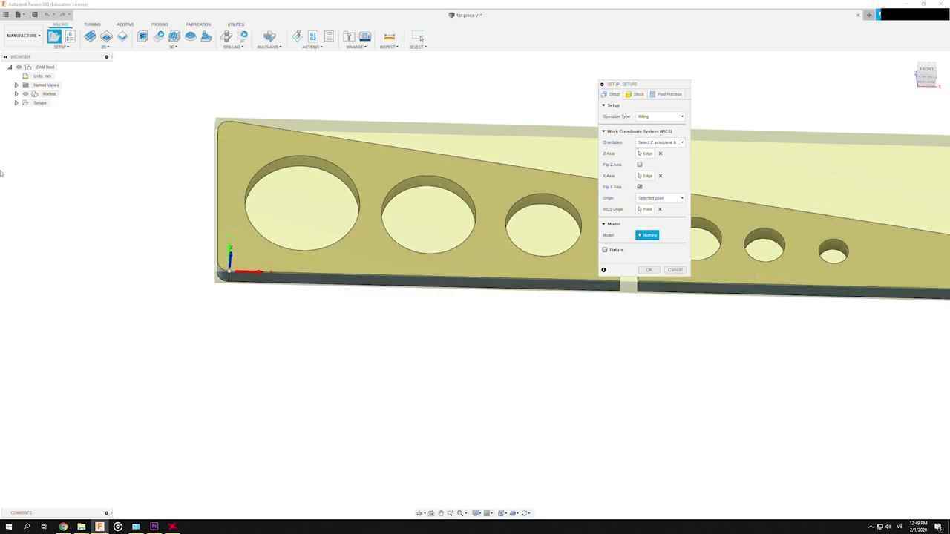
pyautogui.click(48, 94)
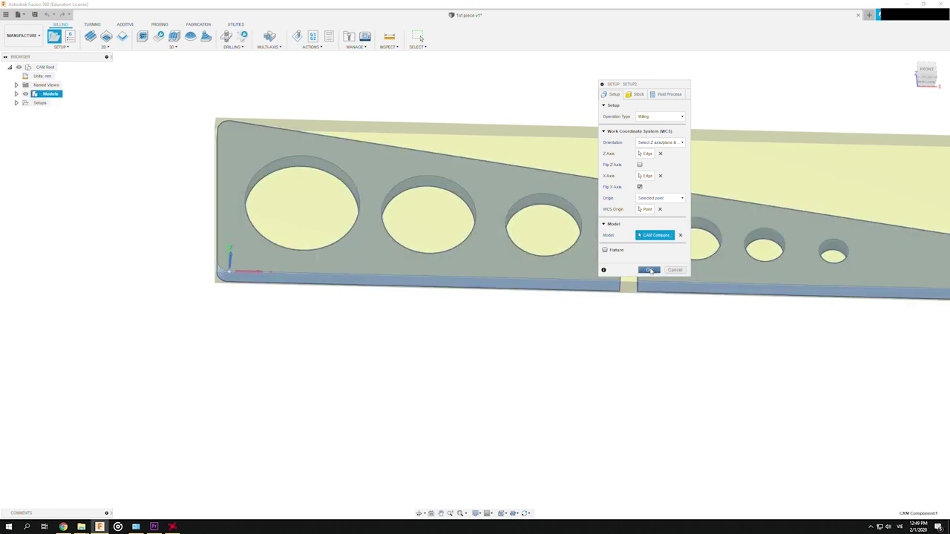
pyautogui.click(647, 270)
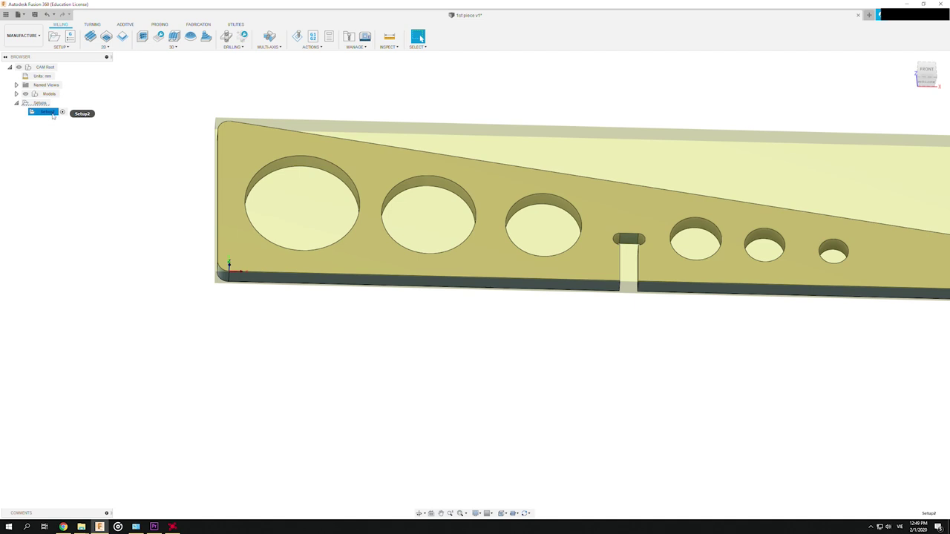
# Try and cancel a 2D Contour, then reopen the 2D milling operations list.
pyautogui.scroll(-3, 341, 190)
pyautogui.scroll(2, 593, 200)
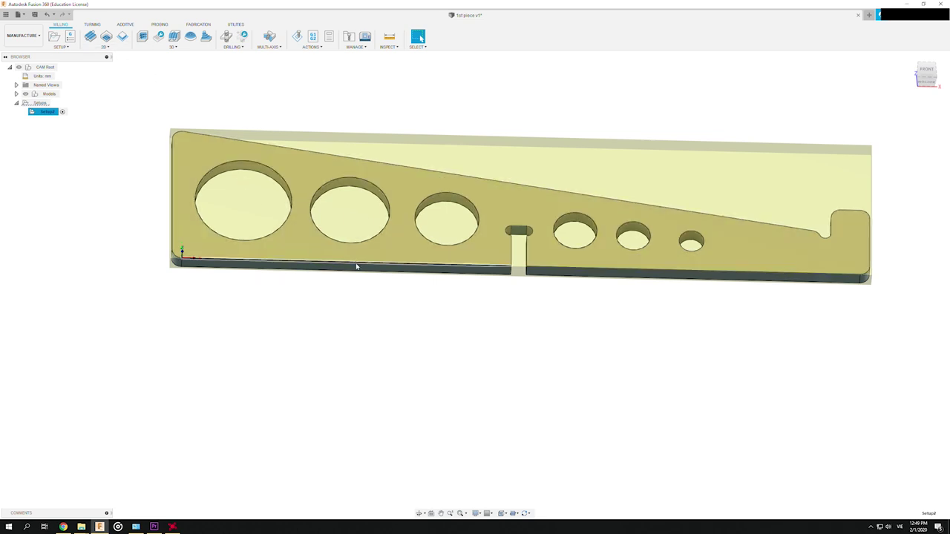
pyautogui.click(115, 49)
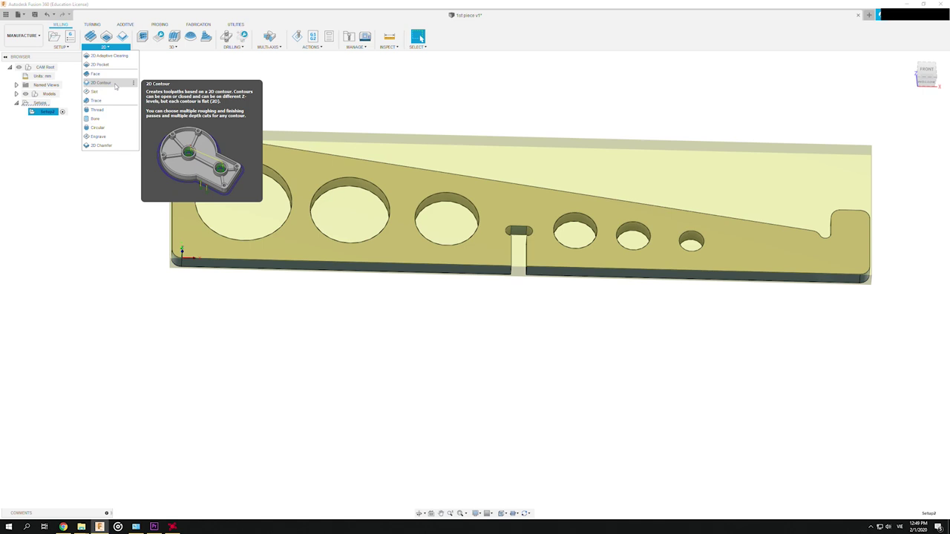
pyautogui.click(115, 84)
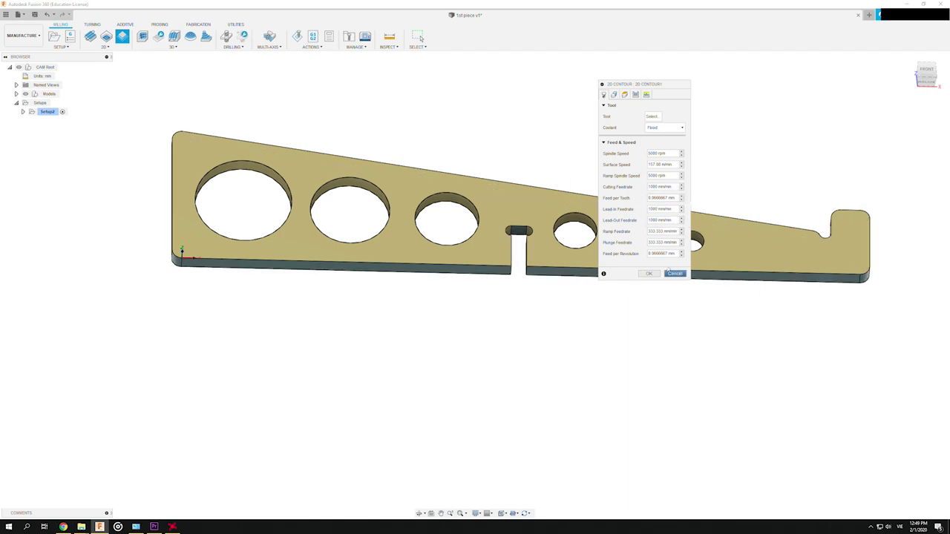
pyautogui.click(672, 273)
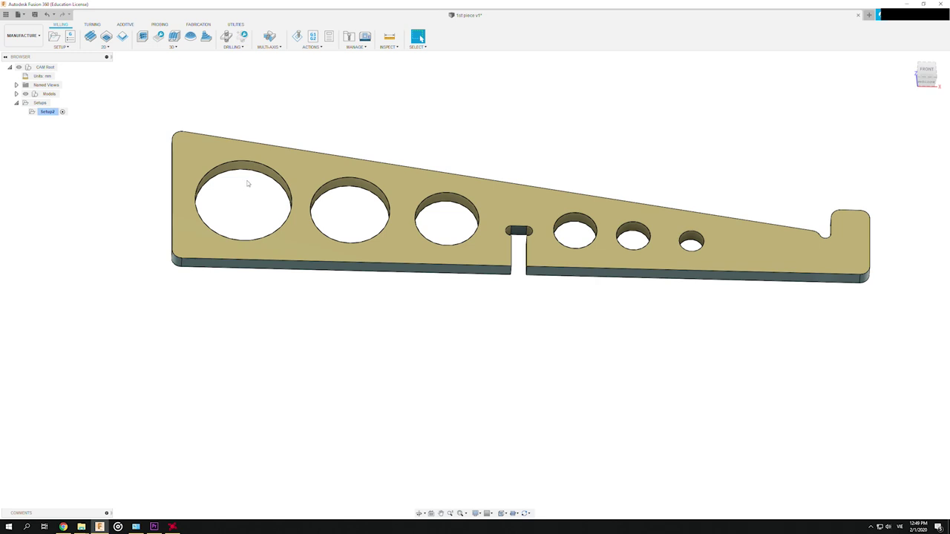
pyautogui.click(105, 46)
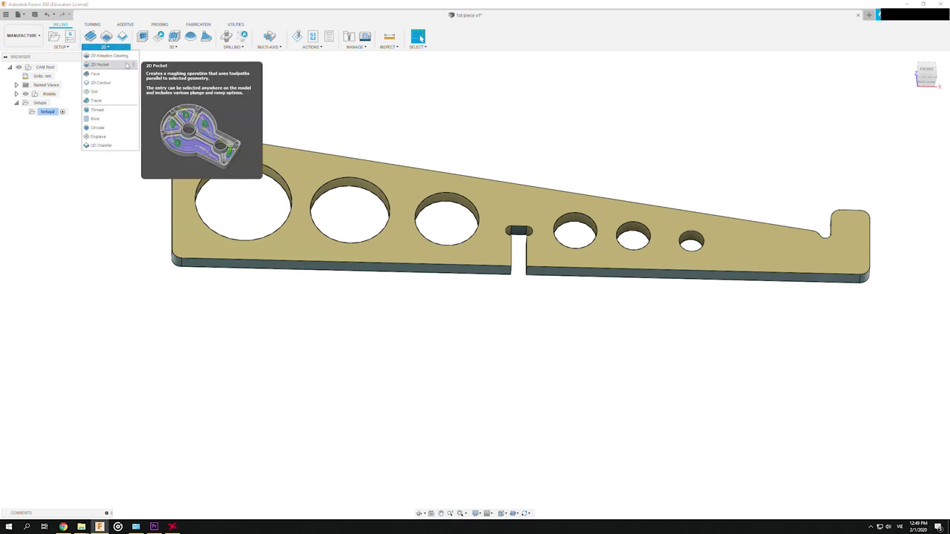
pyautogui.click(321, 212)
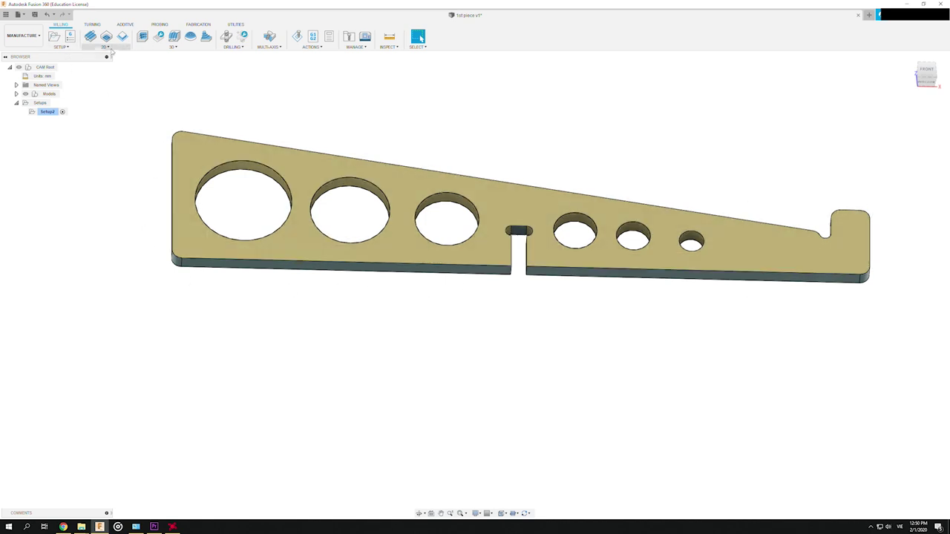
pyautogui.click(104, 47)
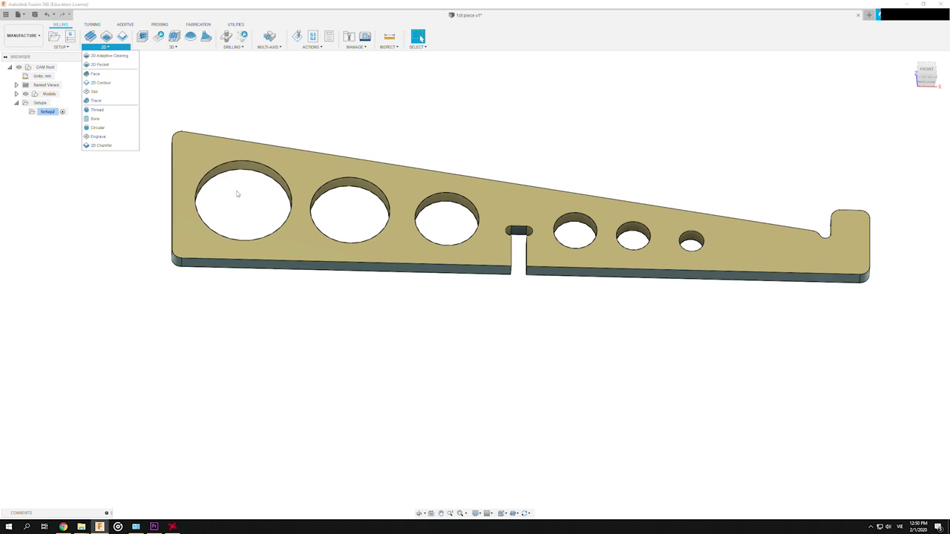
# Start a 2D Contour using the Ø6 mm flat end mill from the Local library, with 800 mm/min cutting feedrate.
pyautogui.click(100, 83)
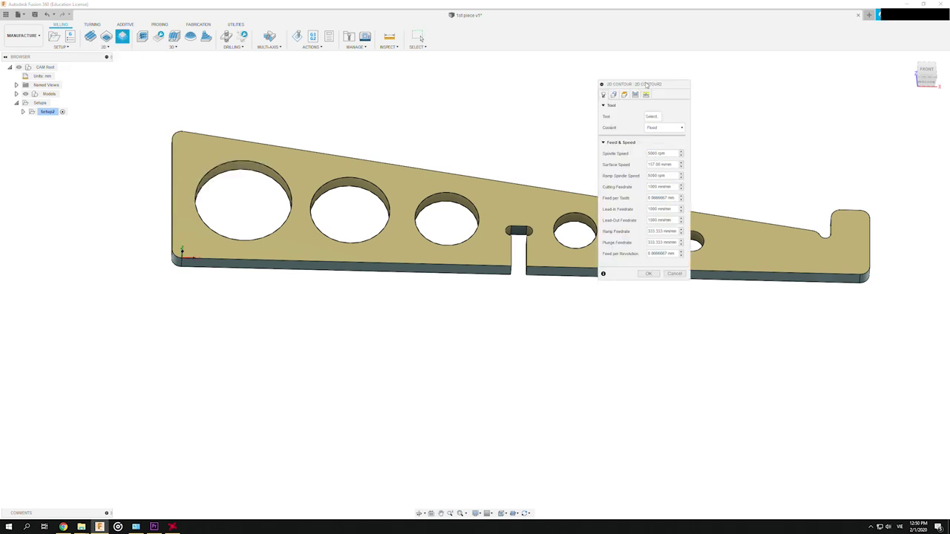
pyautogui.moveTo(648, 85)
pyautogui.mouseDown()
pyautogui.moveTo(136, 119)
pyautogui.moveTo(468, 181)
pyautogui.moveTo(475, 197)
pyautogui.mouseUp()
pyautogui.click(464, 220)
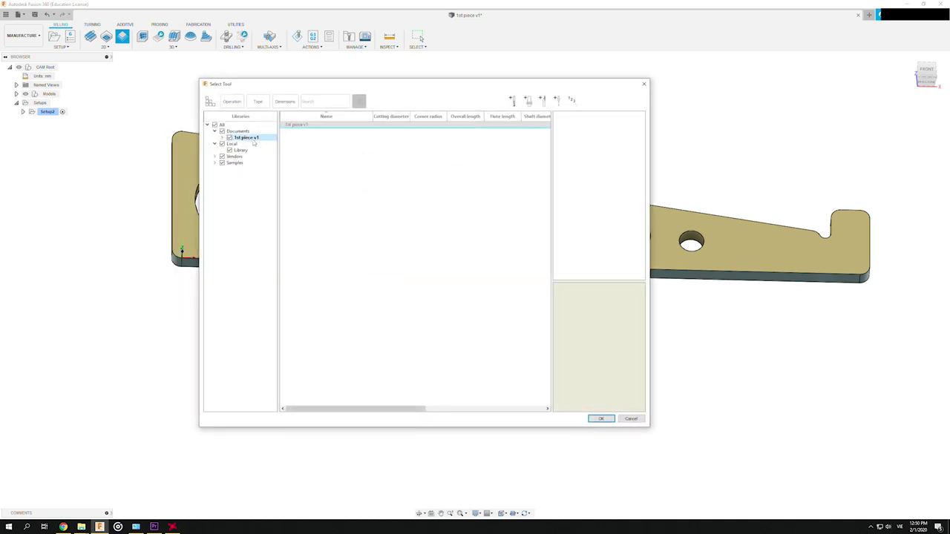
pyautogui.click(245, 150)
pyautogui.click(335, 141)
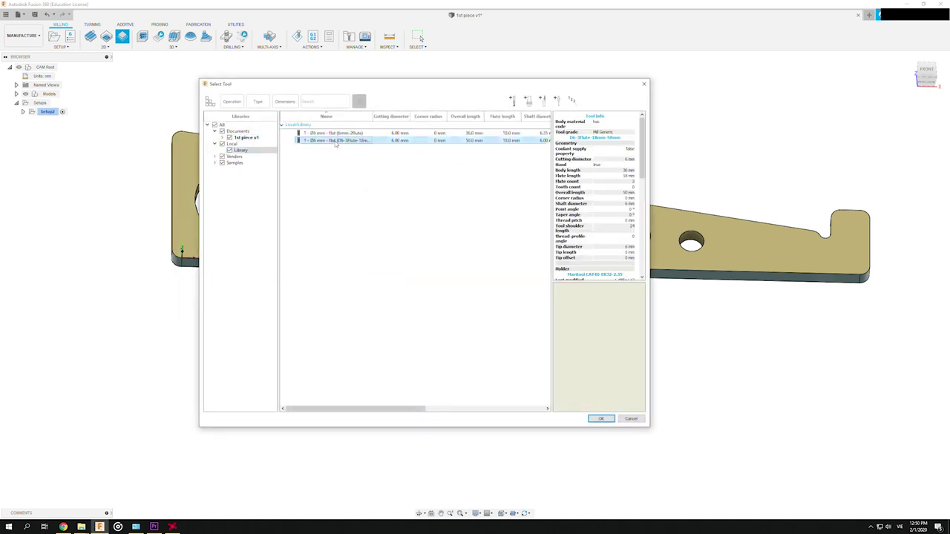
pyautogui.click(601, 418)
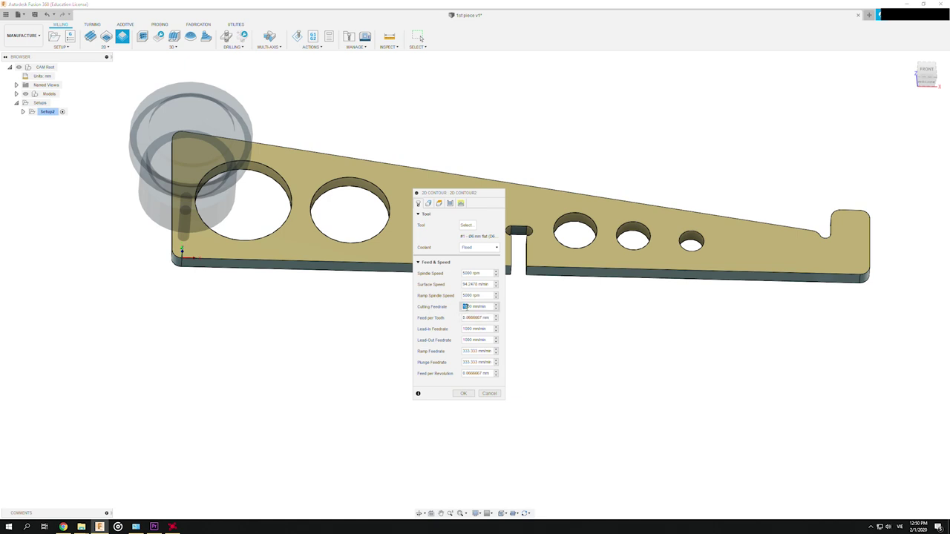
pyautogui.write('8')
pyautogui.click(468, 329)
# In the Geometry settings, select the edges of the first three holes as contours.
pyautogui.click(429, 204)
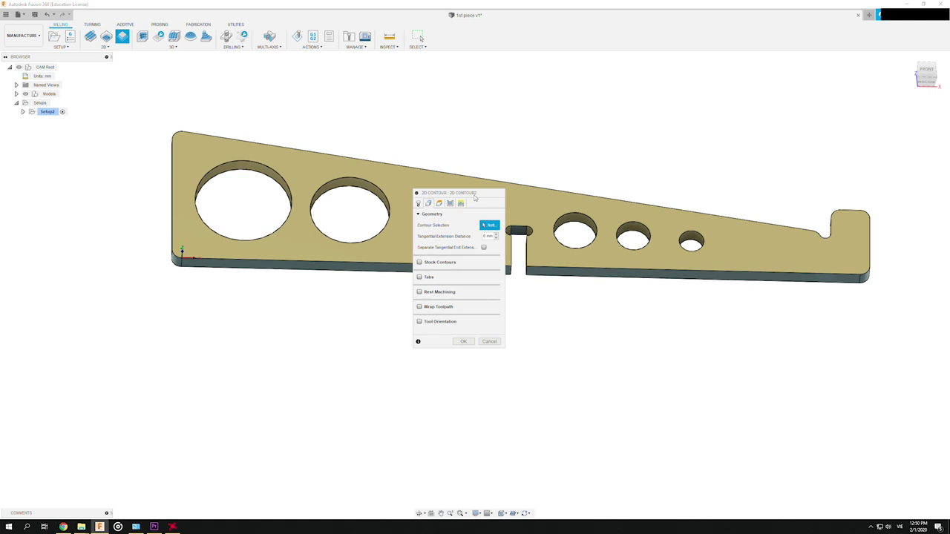
pyautogui.moveTo(475, 194); pyautogui.dragTo(451, 278)
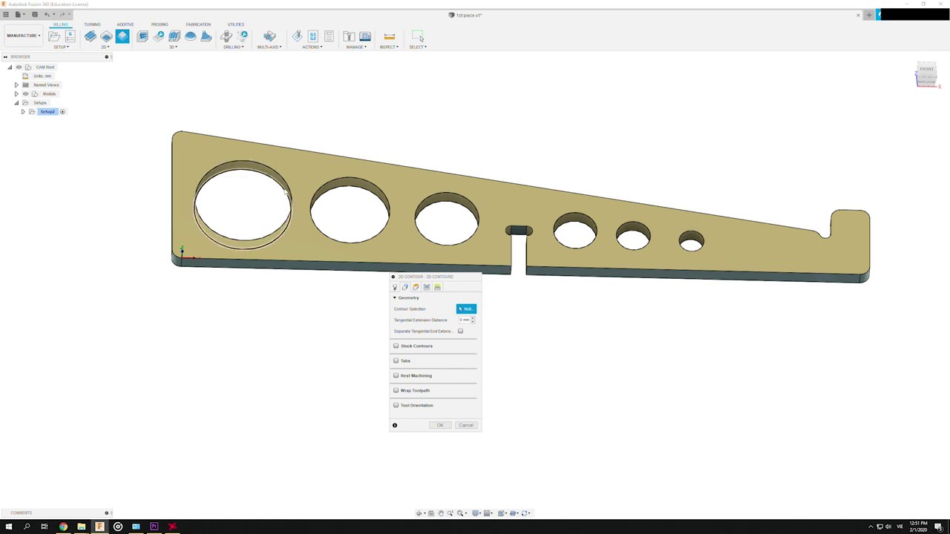
pyautogui.scroll(3, 287, 186)
pyautogui.scroll(2, 288, 181)
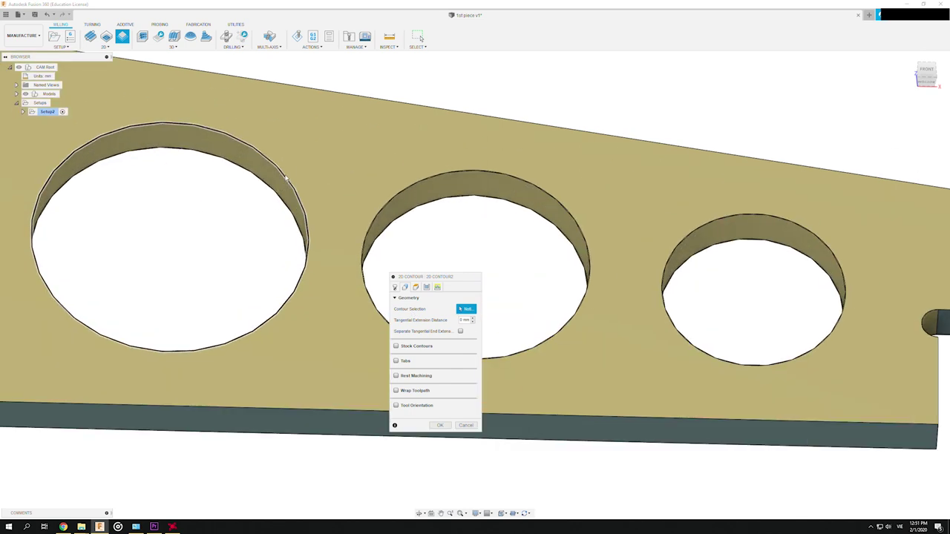
pyautogui.scroll(-2, 286, 220)
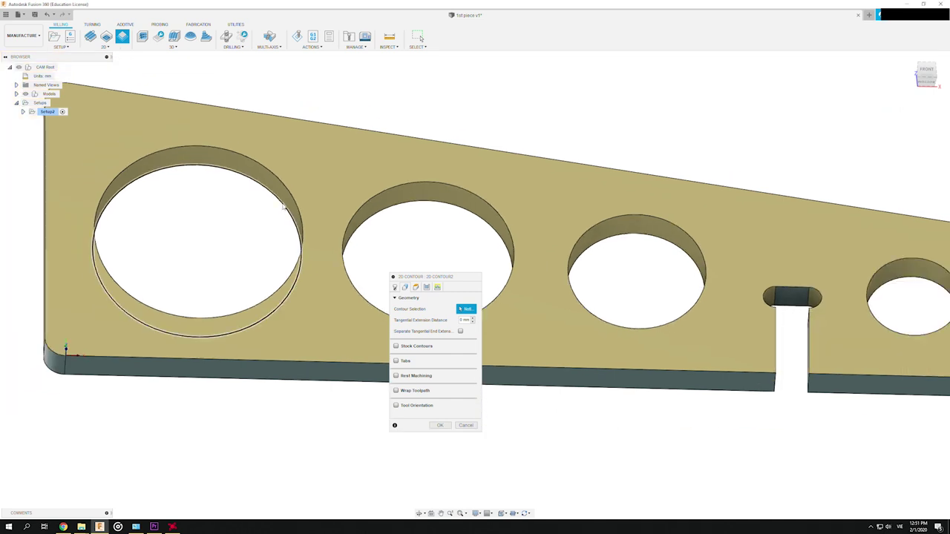
pyautogui.click(282, 207)
pyautogui.click(403, 208)
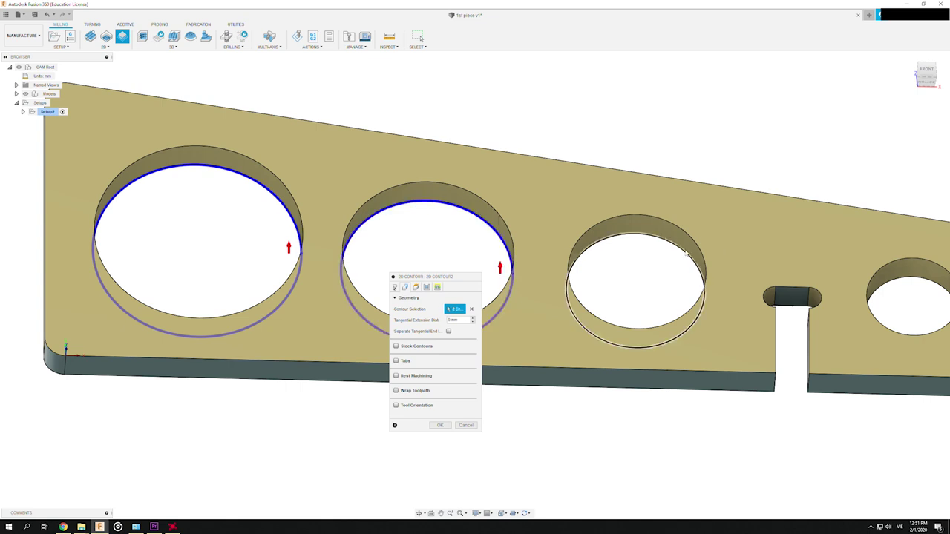
pyautogui.click(691, 286)
# From an angled view, add the remaining hole edges to complete six contour chains.
pyautogui.scroll(-4, 727, 254)
pyautogui.scroll(3, 842, 285)
pyautogui.scroll(1, 842, 286)
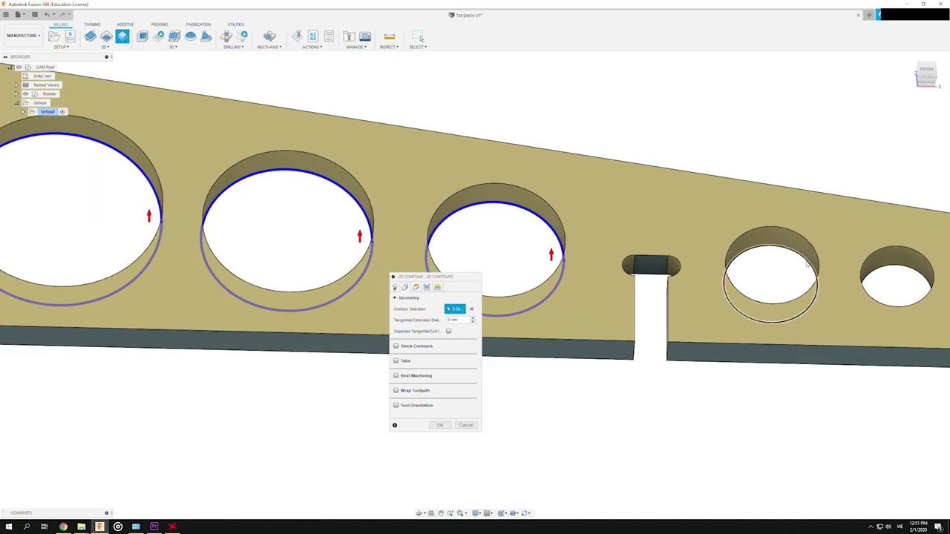
pyautogui.scroll(-3, 786, 286)
pyautogui.moveTo(787, 286)
pyautogui.keyDown('shift'); pyautogui.mouseDown(button='middle')
pyautogui.moveTo(768, 294)
pyautogui.moveTo(920, 297)
pyautogui.mouseUp(button='middle'); pyautogui.keyUp('shift')
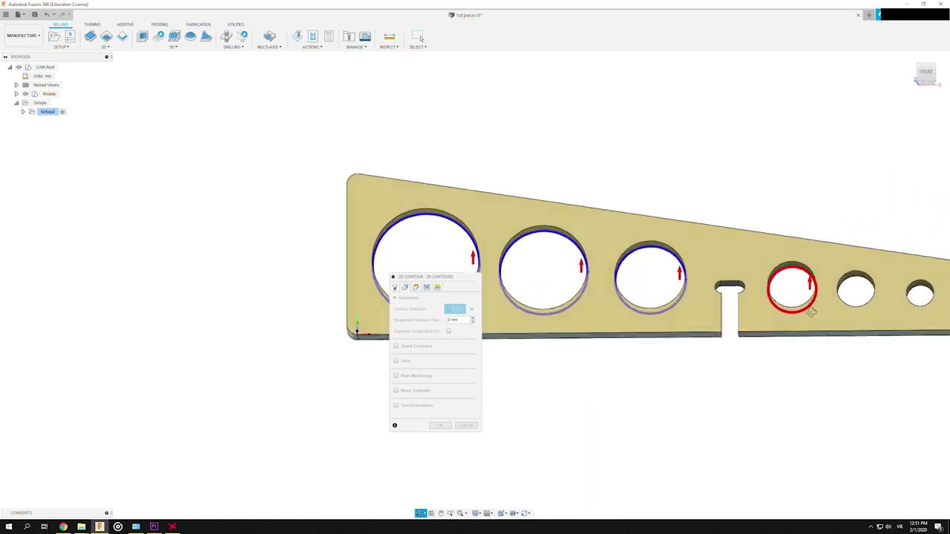
pyautogui.scroll(2, 823, 282)
pyautogui.scroll(3, 591, 238)
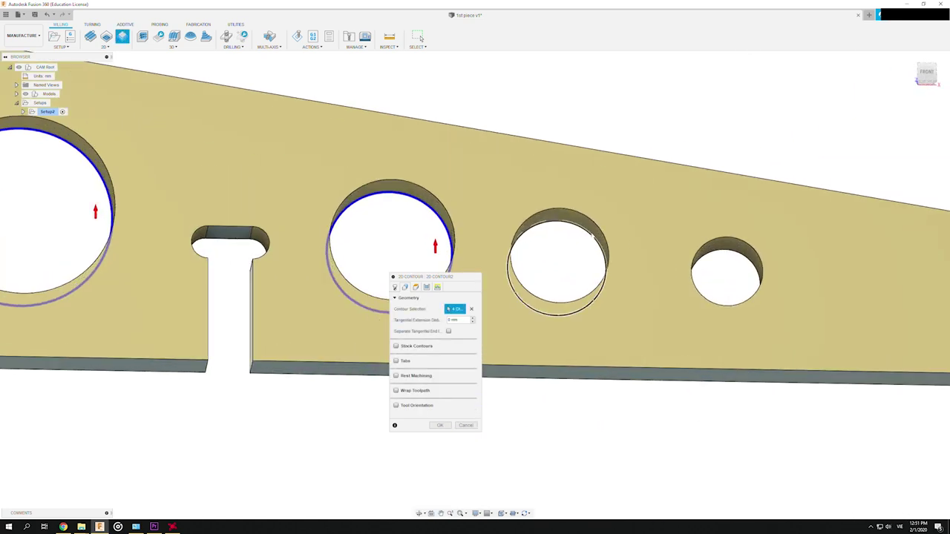
pyautogui.click(591, 241)
pyautogui.click(716, 281)
pyautogui.scroll(-3, 716, 282)
pyautogui.scroll(-3, 716, 282)
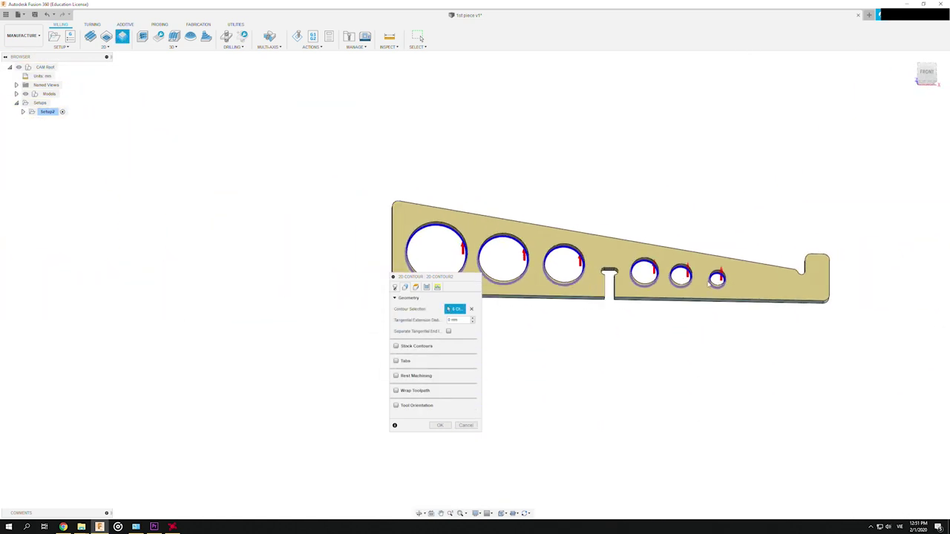
pyautogui.scroll(3, 545, 280)
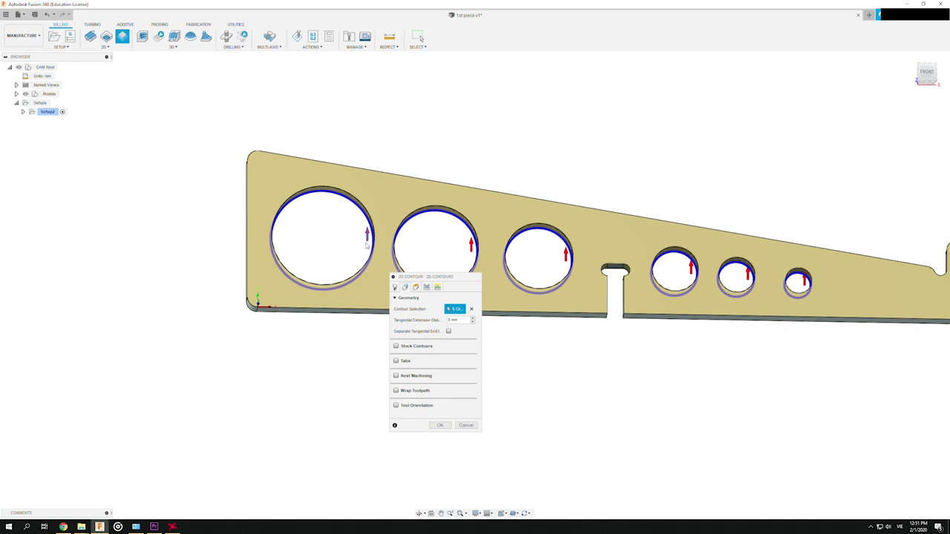
pyautogui.scroll(2, 367, 249)
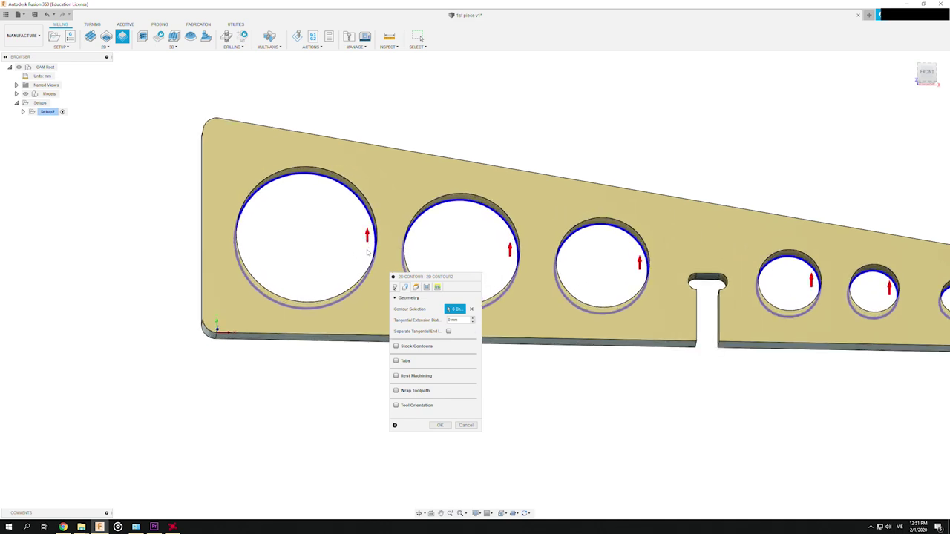
pyautogui.scroll(-2, 369, 250)
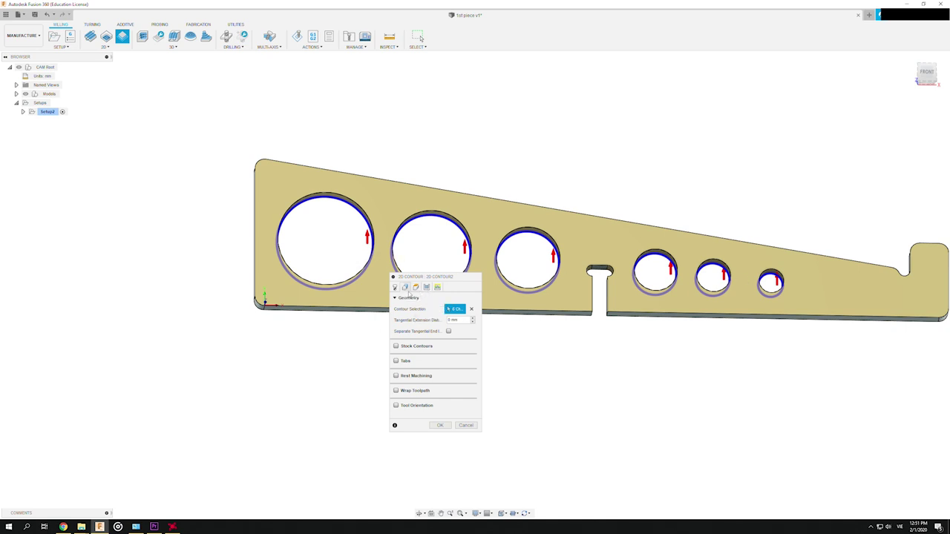
# Show the Heights page: clearance 16 mm, retract and feed 6 mm, top 1 mm.
pyautogui.click(415, 288)
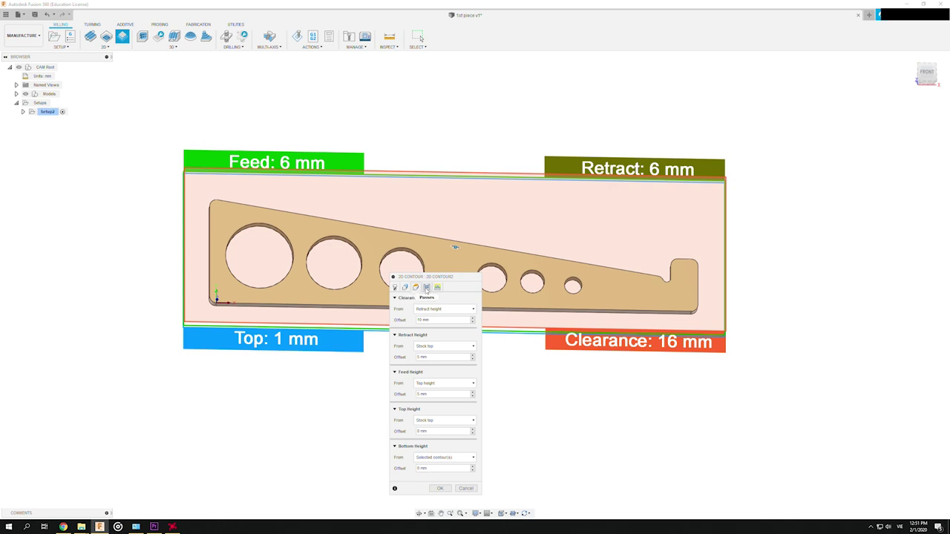
# Enable Multiple Depths with a 3 mm maximum roughing stepdown, and turn on 0.01 mm smoothing.
pyautogui.click(428, 291)
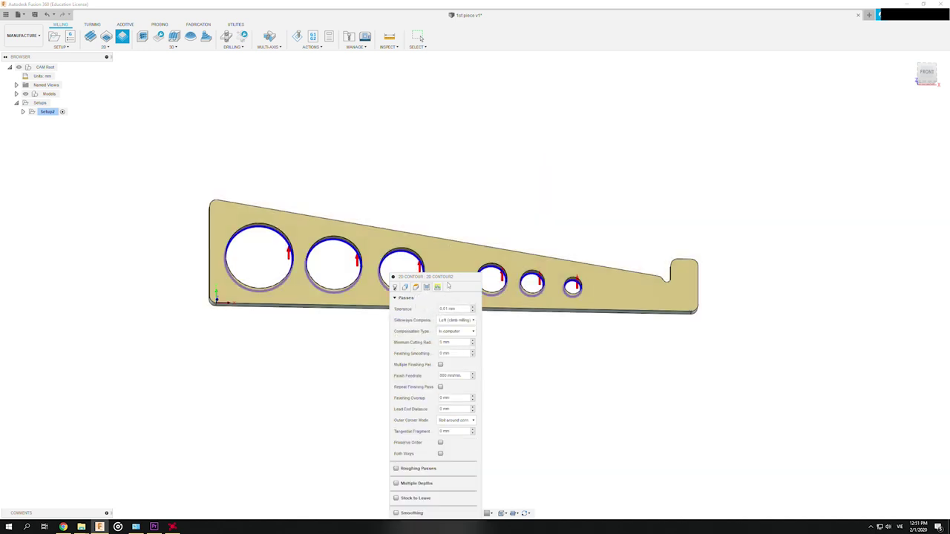
pyautogui.moveTo(450, 282); pyautogui.dragTo(524, 224)
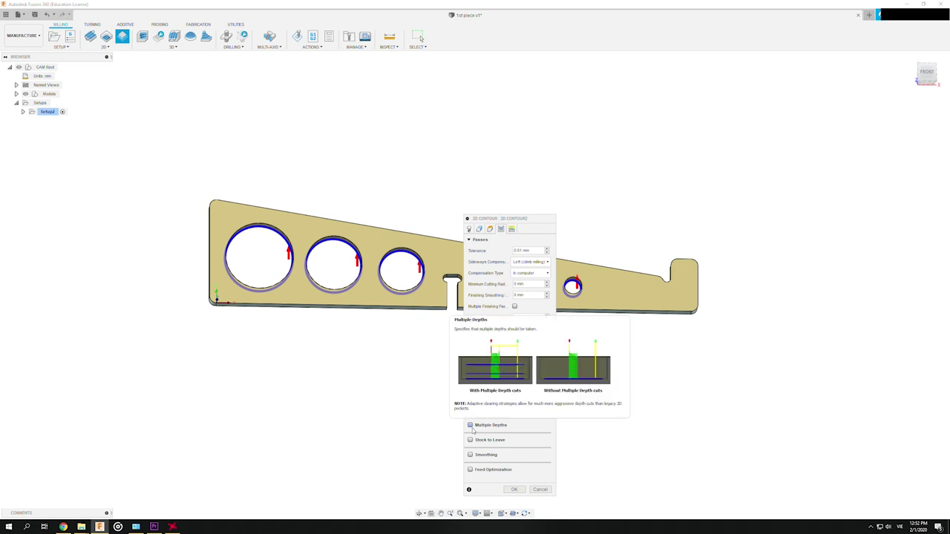
pyautogui.click(471, 426)
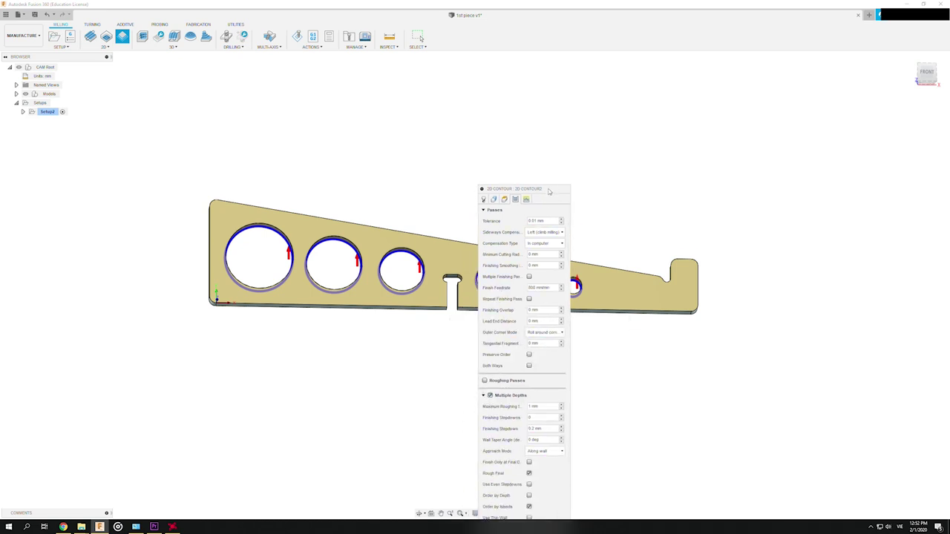
pyautogui.doubleClick(567, 327)
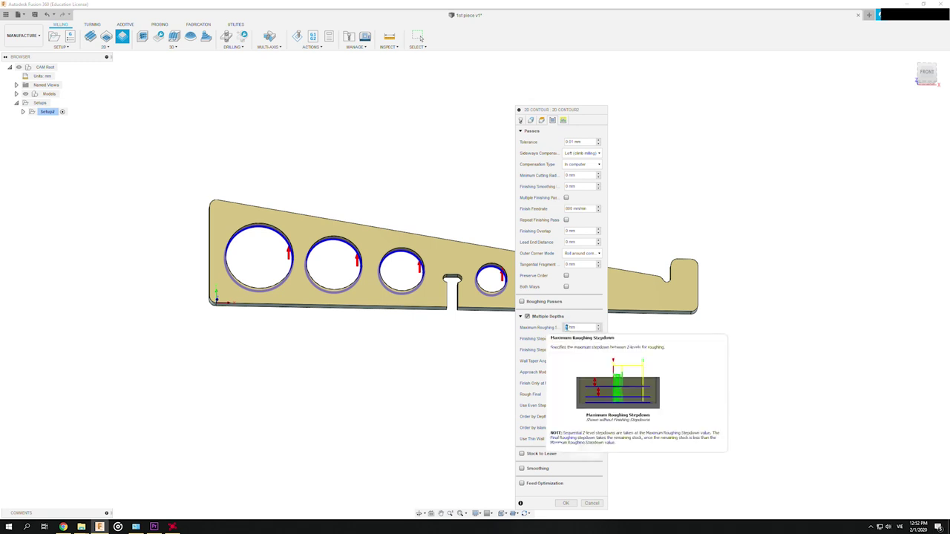
pyautogui.write('3')
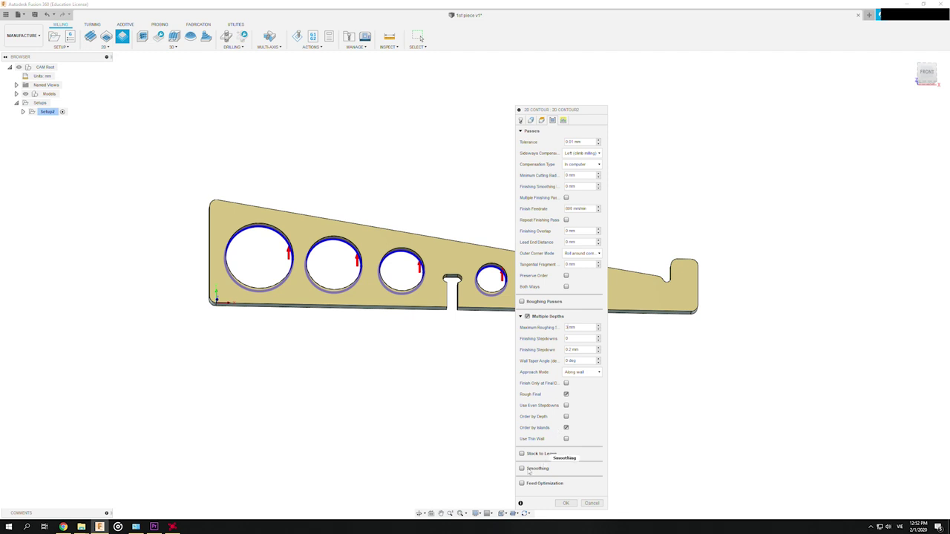
pyautogui.click(551, 469)
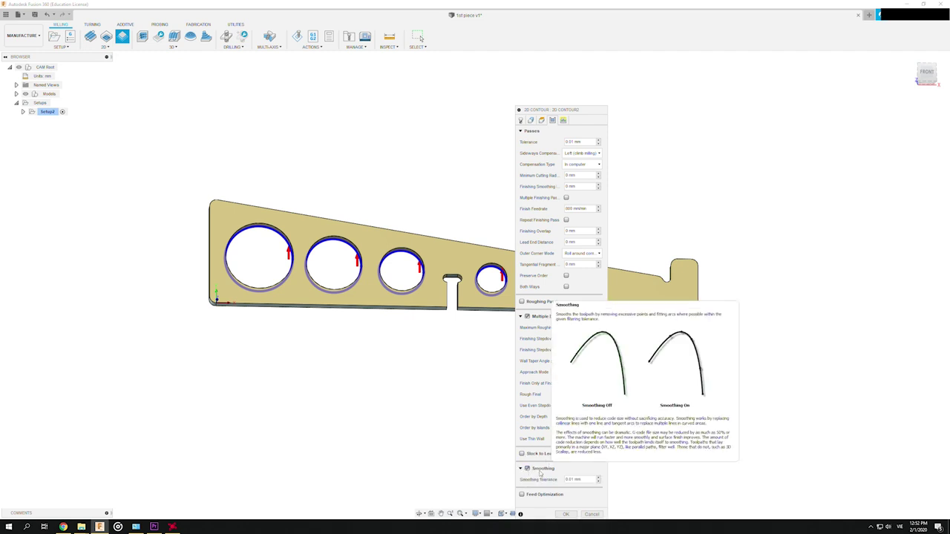
pyautogui.moveTo(578, 116); pyautogui.dragTo(591, 83)
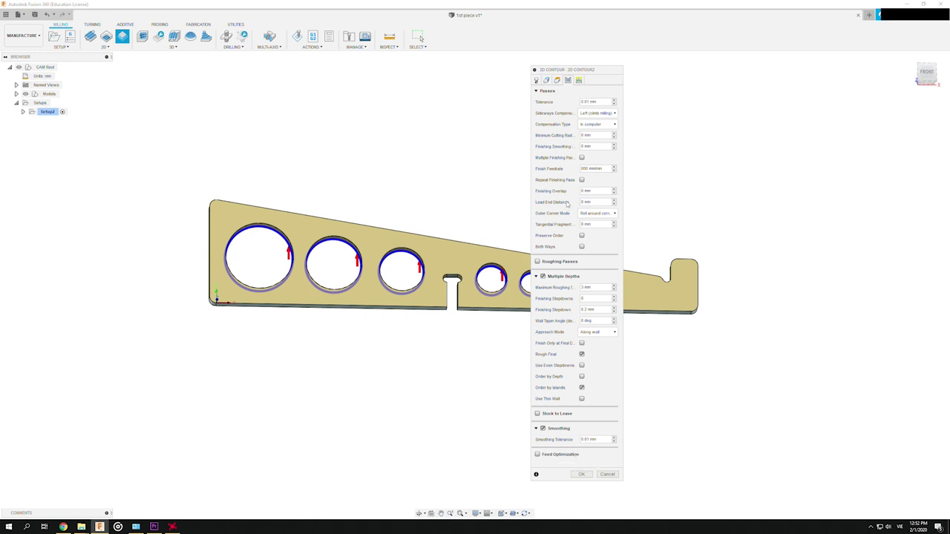
# In the Linking settings, turn on Keep Tool Down between cuts.
pyautogui.click(579, 80)
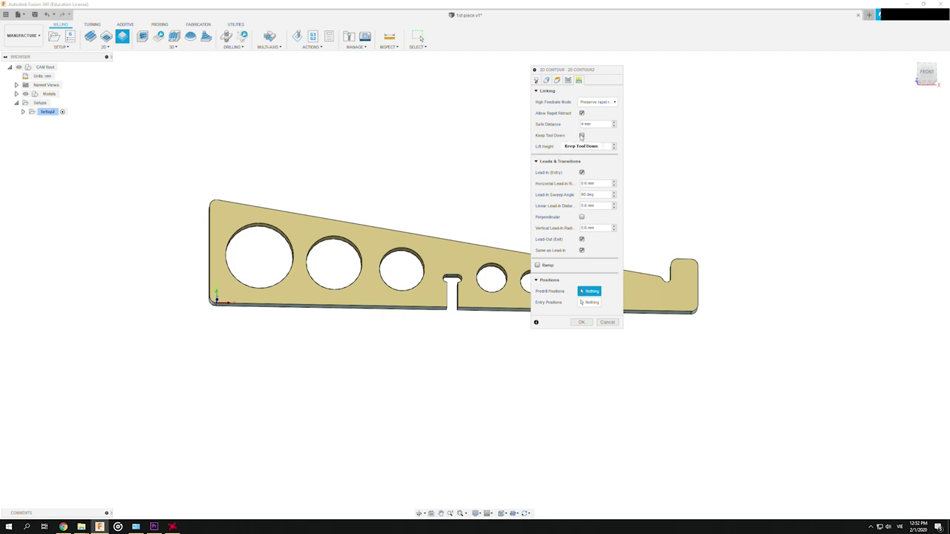
pyautogui.click(581, 136)
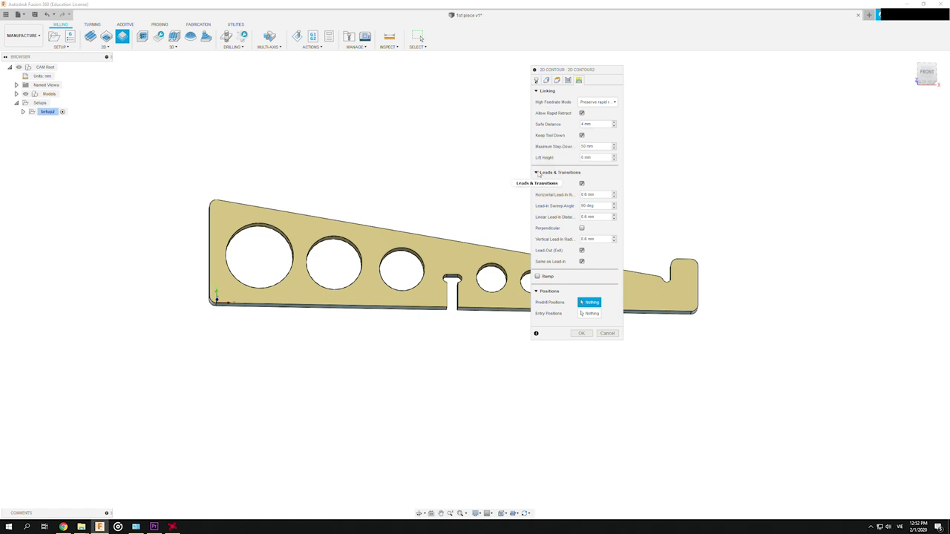
pyautogui.moveTo(586, 205)
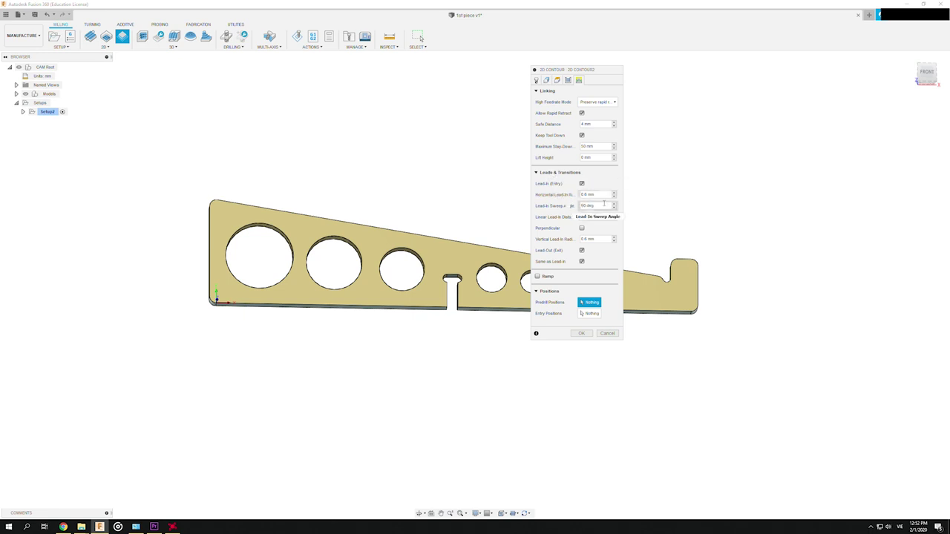
pyautogui.scroll(1, 333, 307)
pyautogui.scroll(1, 334, 307)
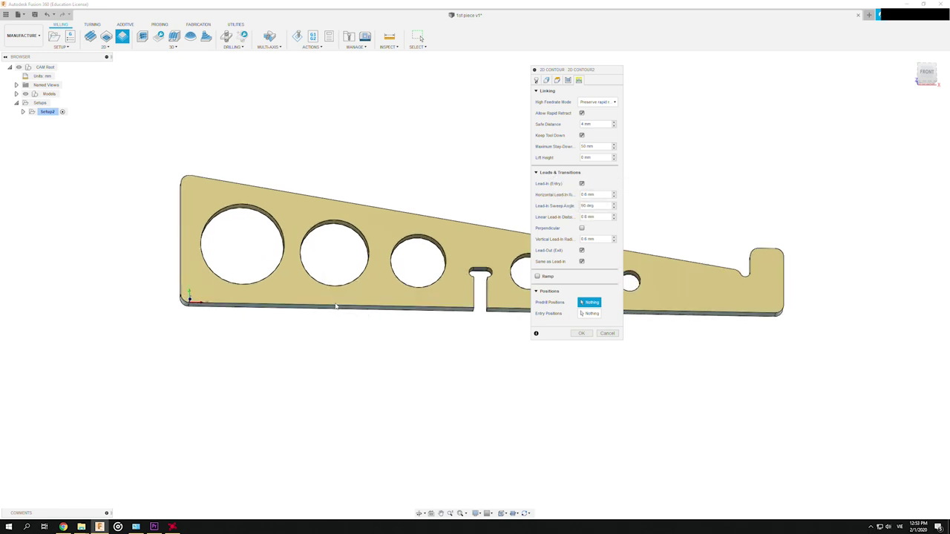
pyautogui.scroll(1, 360, 297)
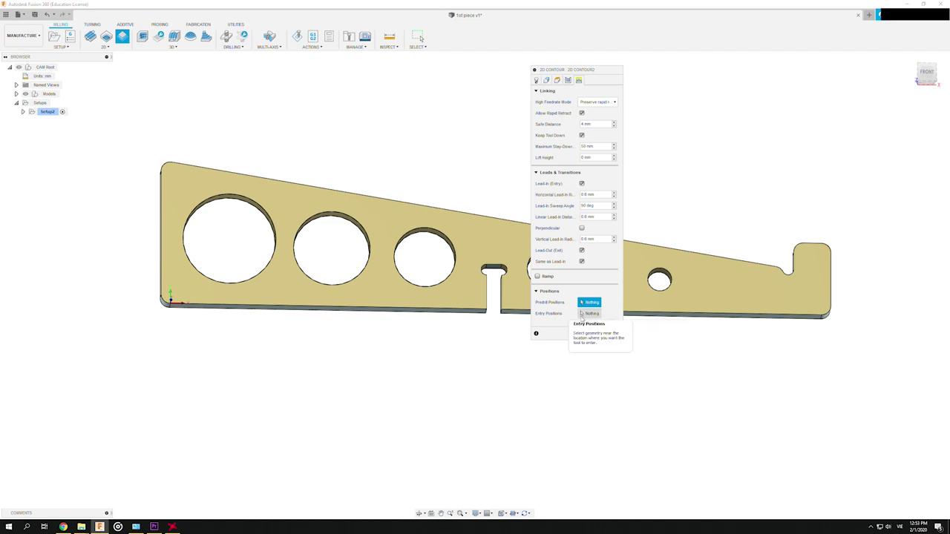
pyautogui.scroll(-2, 494, 288)
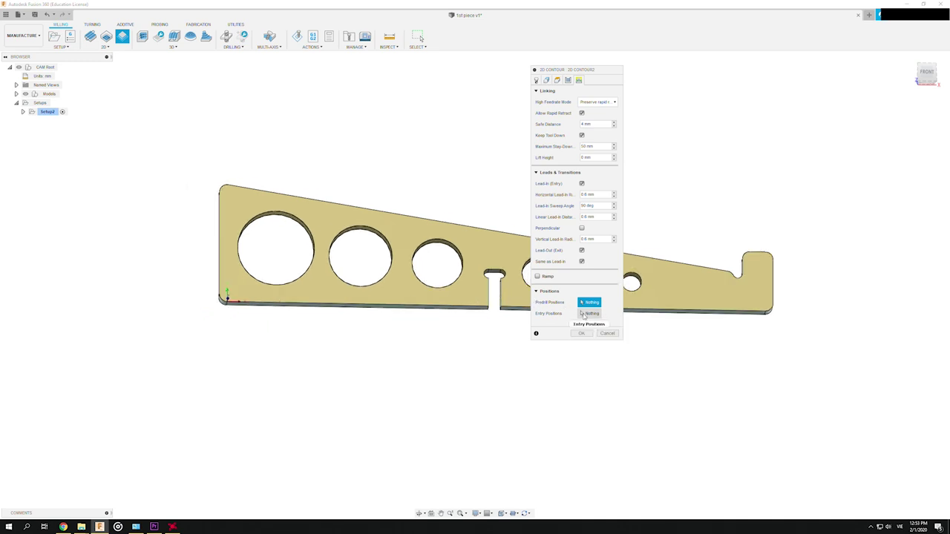
# Set the entry position on the largest hole's edge and create 2D Contour2.
pyautogui.click(583, 315)
pyautogui.scroll(2, 356, 262)
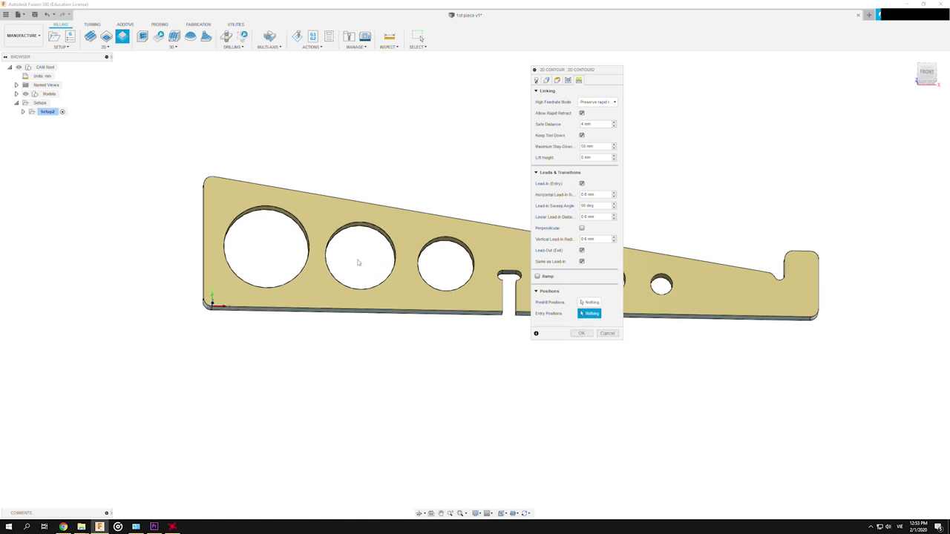
pyautogui.scroll(2, 299, 234)
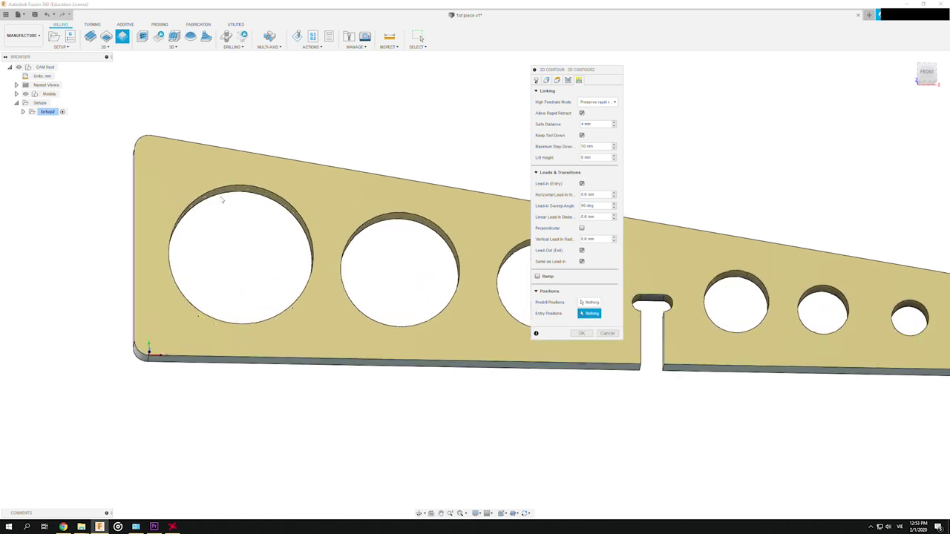
pyautogui.scroll(2, 223, 201)
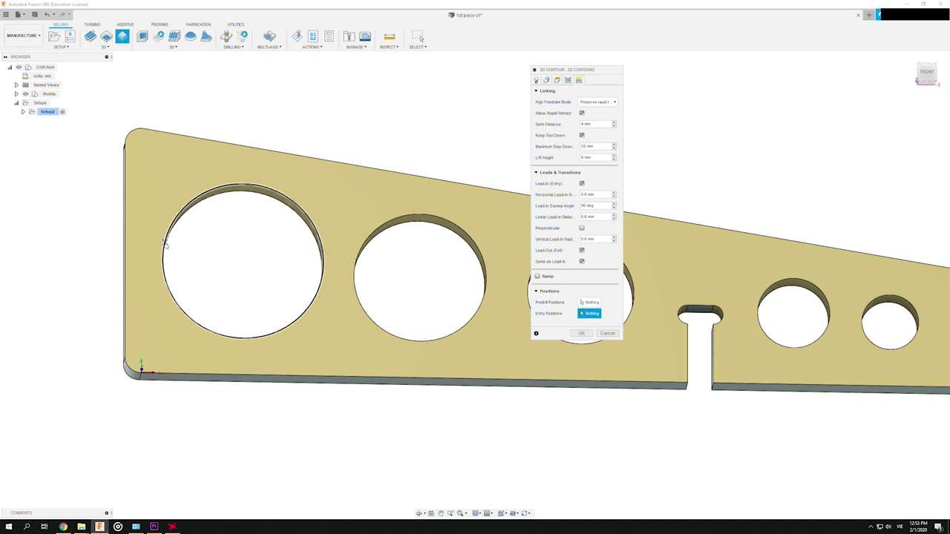
pyautogui.click(162, 264)
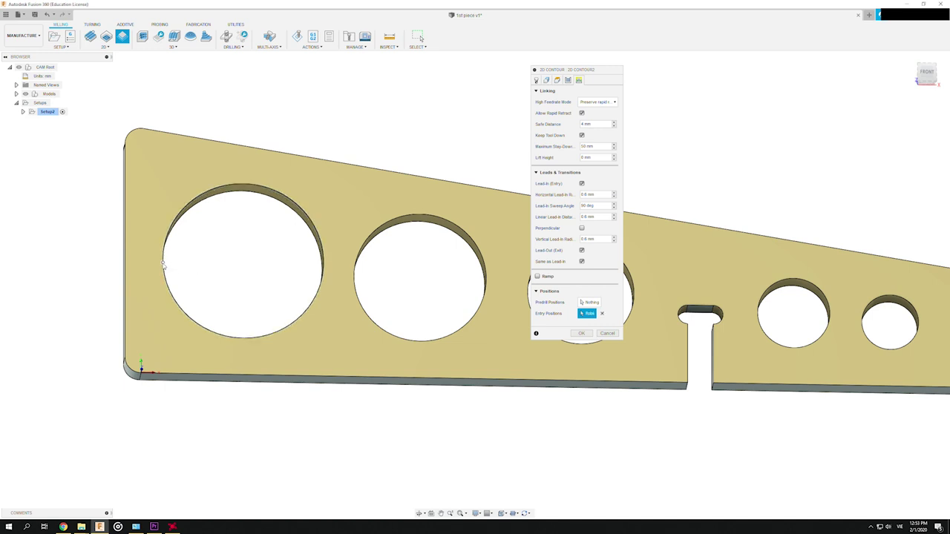
pyautogui.scroll(-2, 519, 312)
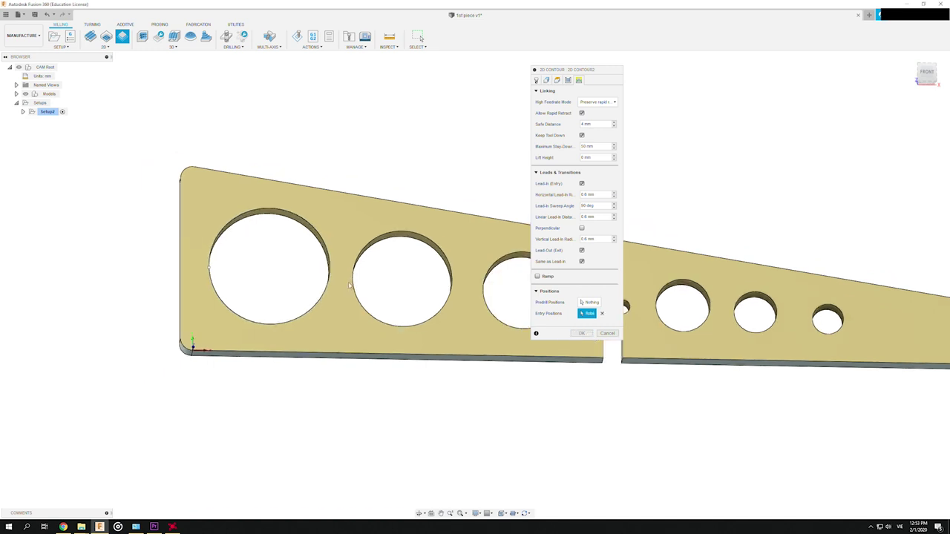
pyautogui.scroll(-2, 515, 308)
pyautogui.scroll(-1, 511, 304)
pyautogui.scroll(3, 511, 304)
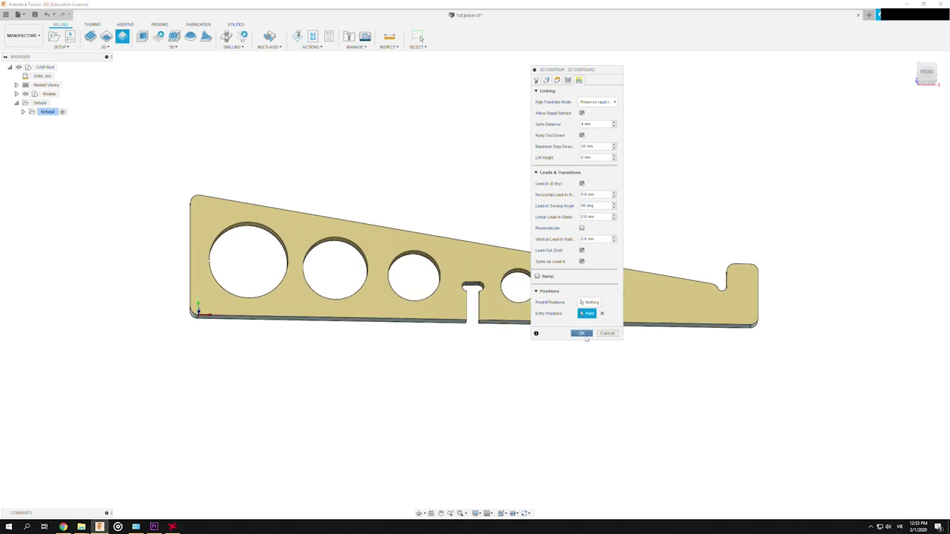
pyautogui.click(581, 333)
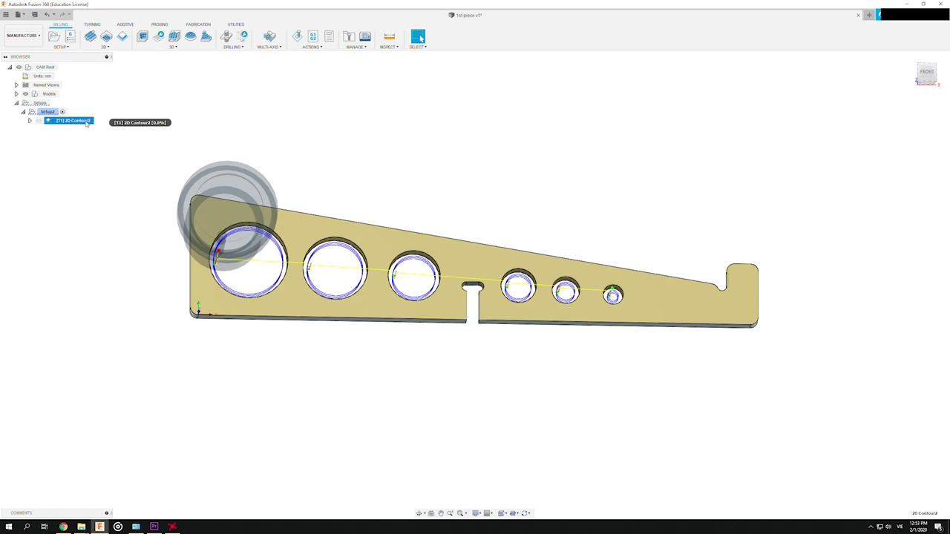
# Switch to the FRONT view and launch Simulate for [T1] 2D Contour2.
pyautogui.scroll(2, 239, 289)
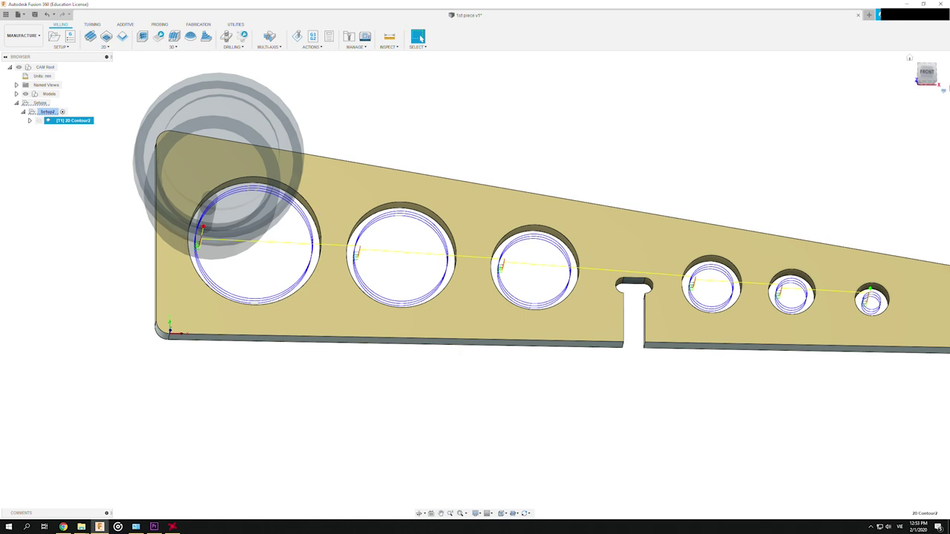
pyautogui.click(928, 73)
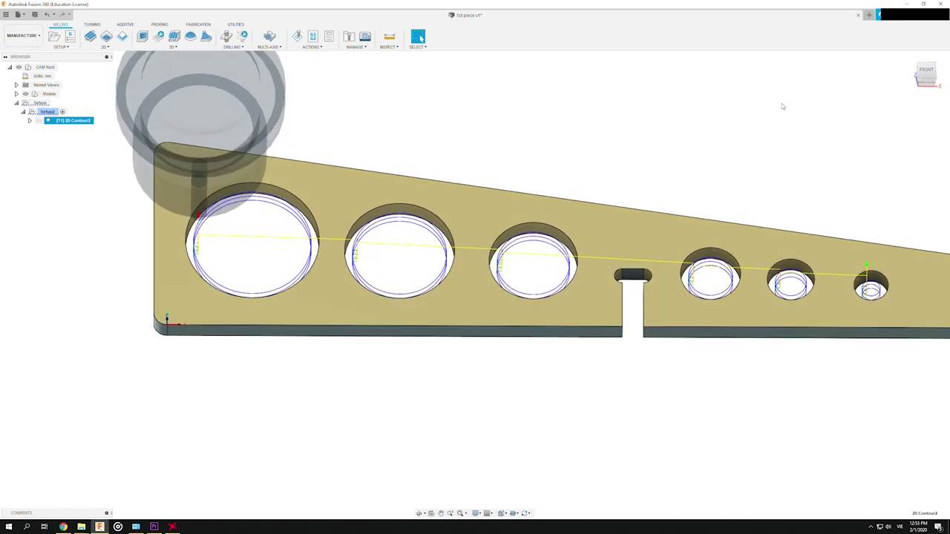
pyautogui.rightClick(63, 124)
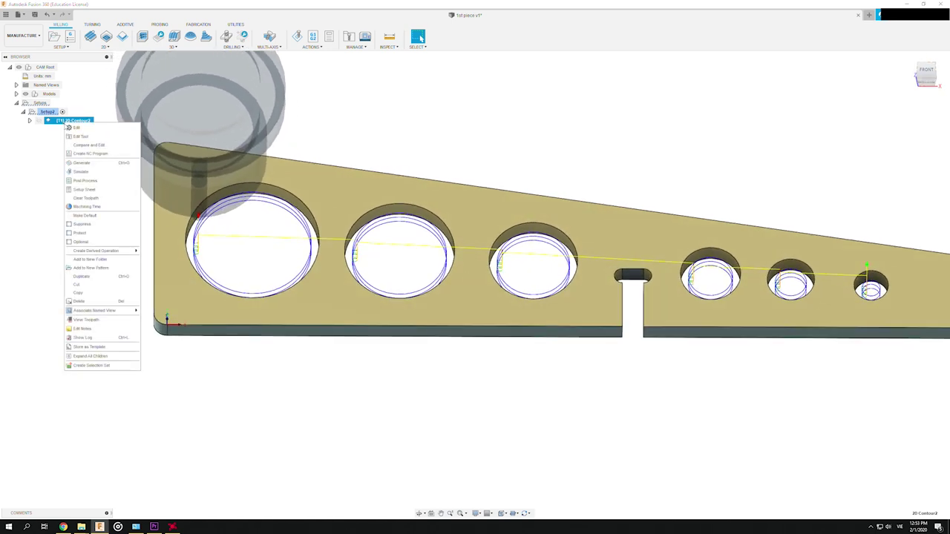
pyautogui.click(80, 173)
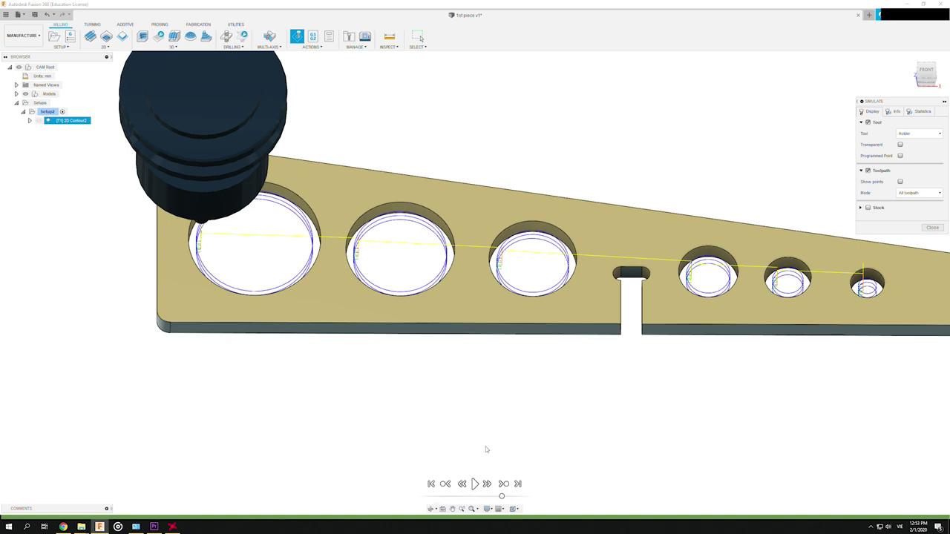
# Play the 2D Contour2 simulation, orbiting and zooming to watch the hole cuts, then close it.
pyautogui.click(474, 484)
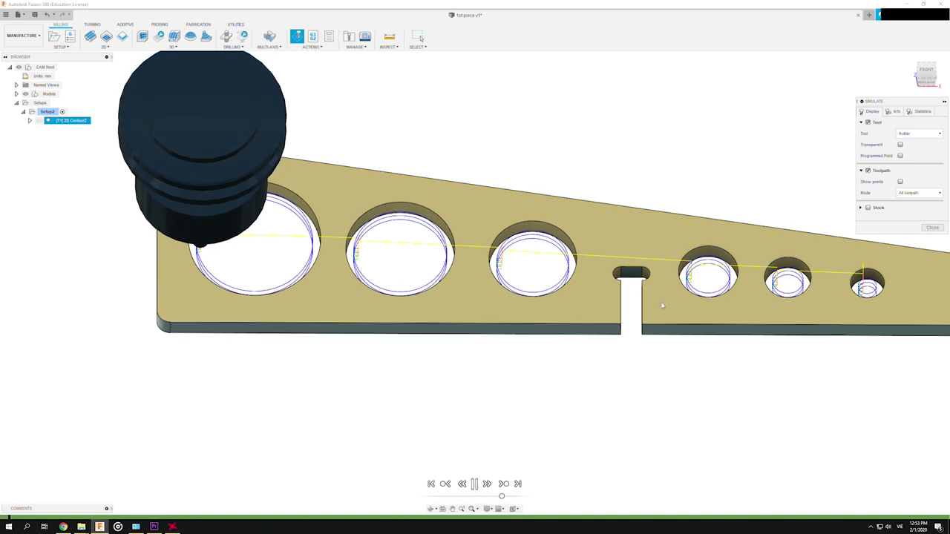
pyautogui.keyDown('shift'); pyautogui.moveTo(546, 345); pyautogui.dragTo(544, 312, button='middle'); pyautogui.keyUp('shift')
pyautogui.scroll(1, 248, 197)
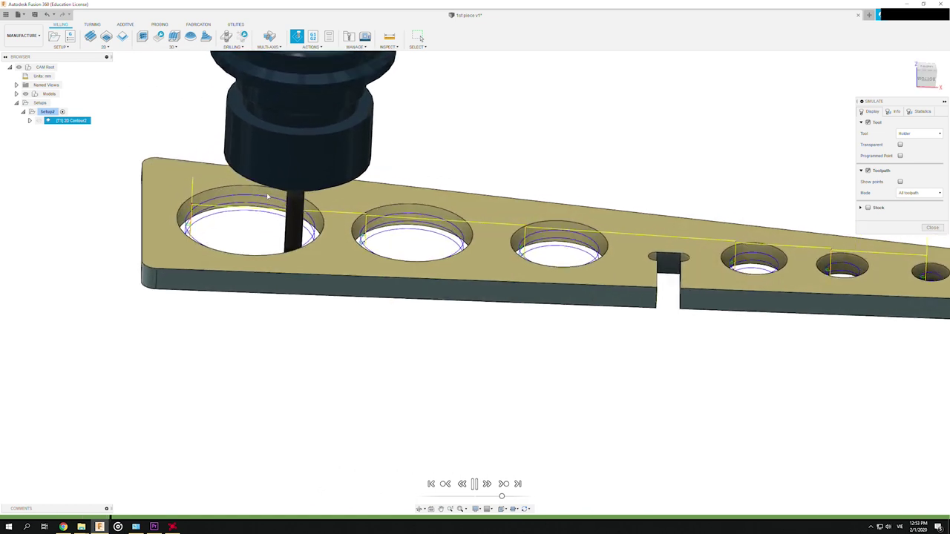
pyautogui.scroll(4, 248, 196)
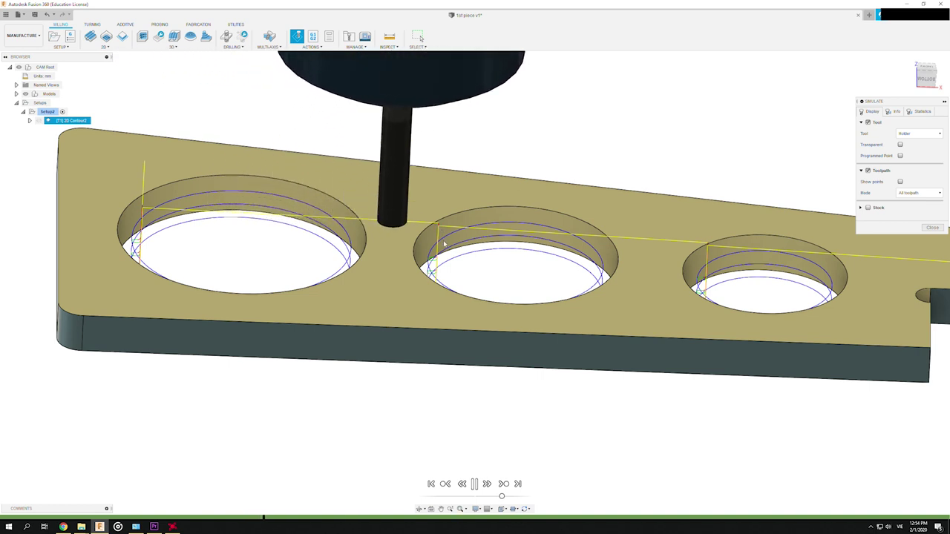
pyautogui.scroll(2, 450, 336)
pyautogui.scroll(-4, 451, 336)
pyautogui.scroll(-3, 451, 334)
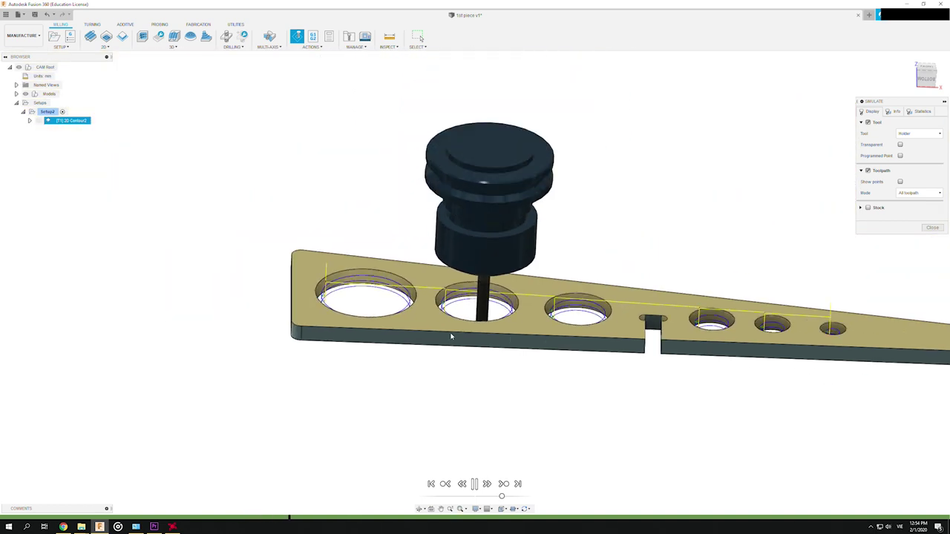
pyautogui.scroll(-2, 451, 335)
pyautogui.scroll(3, 657, 318)
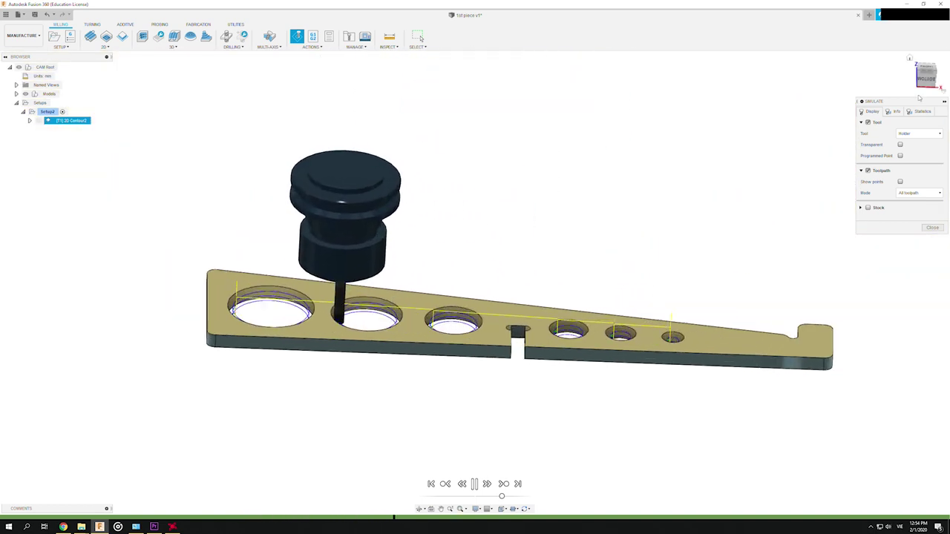
pyautogui.moveTo(920, 99); pyautogui.dragTo(922, 97)
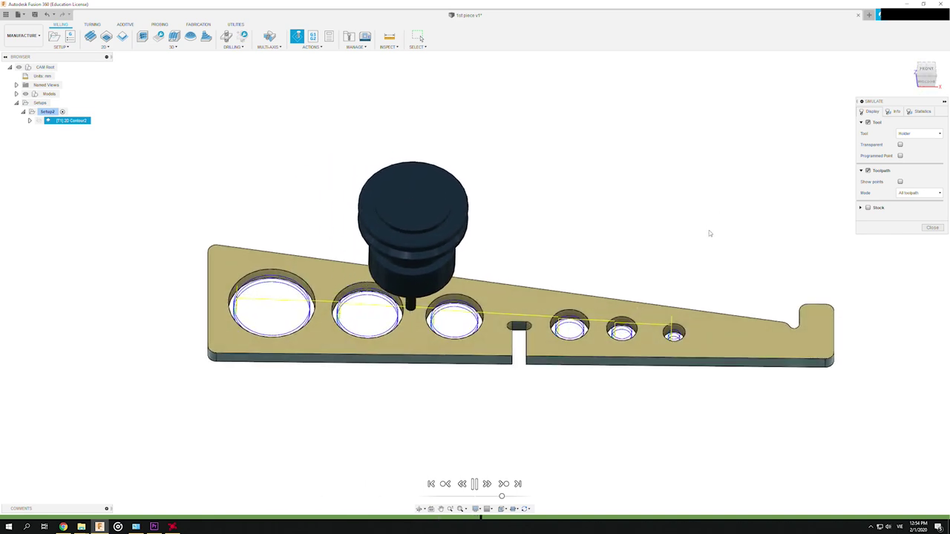
pyautogui.click(932, 227)
# Open the 2D Contour2 operation for editing from its browser context menu.
pyautogui.rightClick(77, 121)
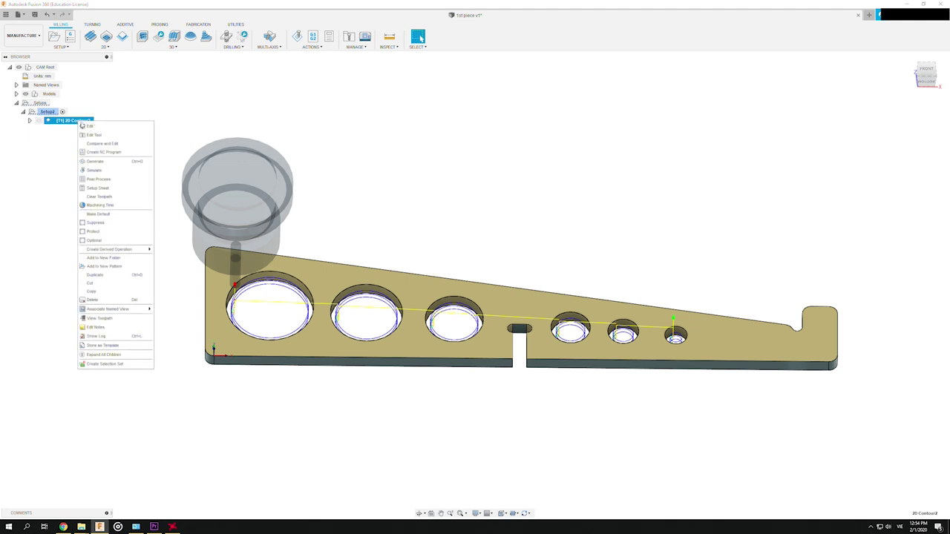
pyautogui.click(349, 252)
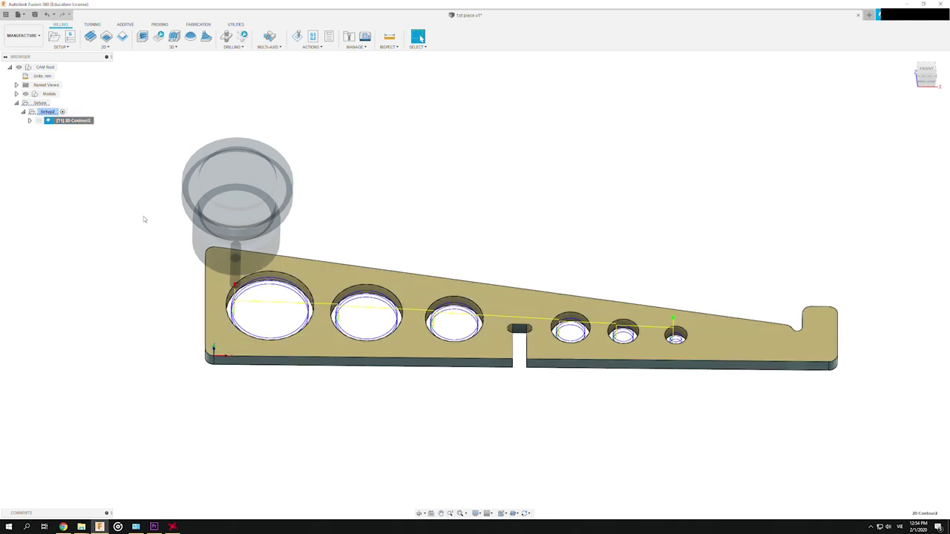
pyautogui.rightClick(75, 120)
pyautogui.click(96, 127)
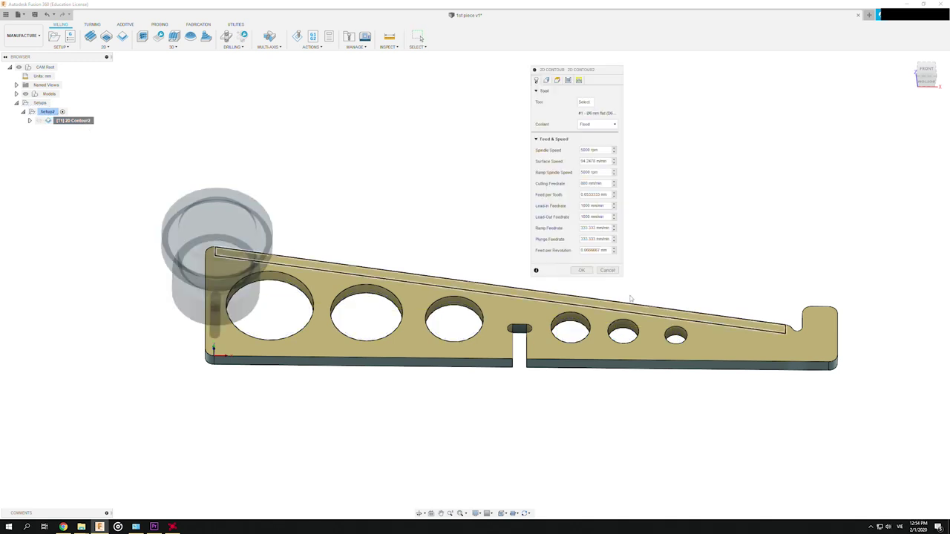
pyautogui.press('Escape')
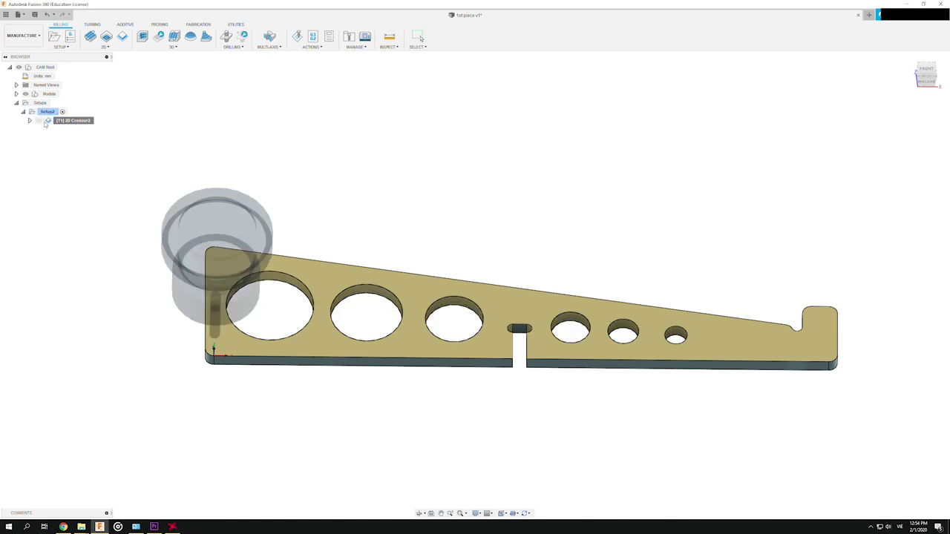
pyautogui.click(31, 123)
pyautogui.rightClick(79, 122)
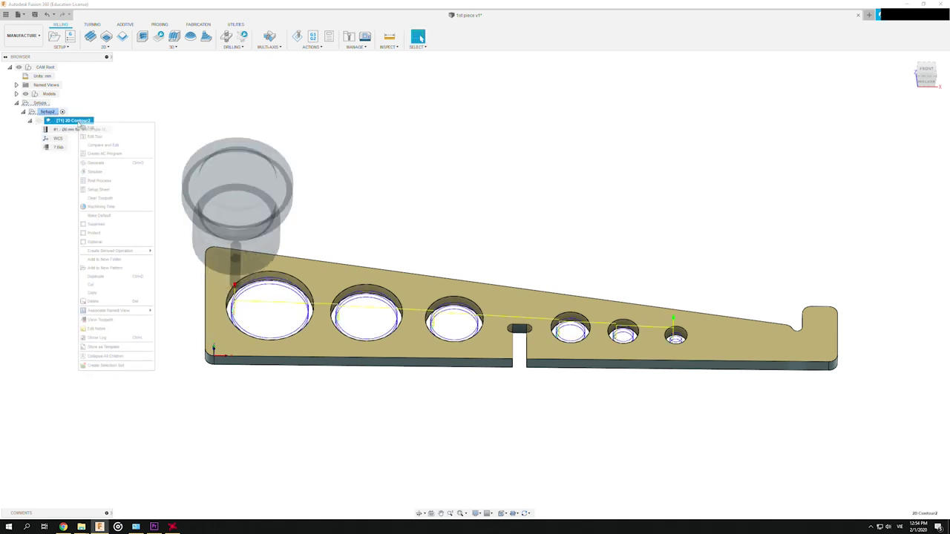
pyautogui.click(89, 127)
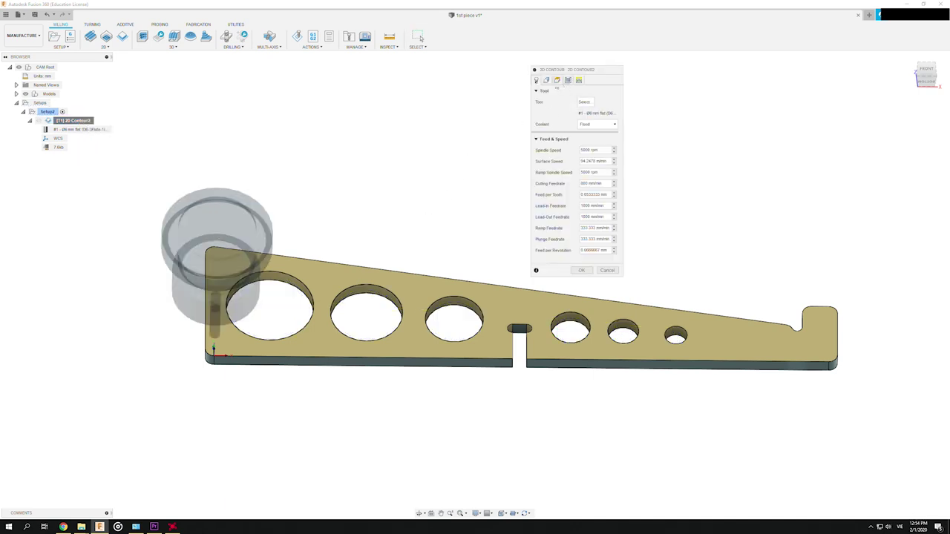
# Flip the first large hole's contour cutting side and regenerate the toolpath.
pyautogui.click(546, 81)
pyautogui.scroll(2, 334, 304)
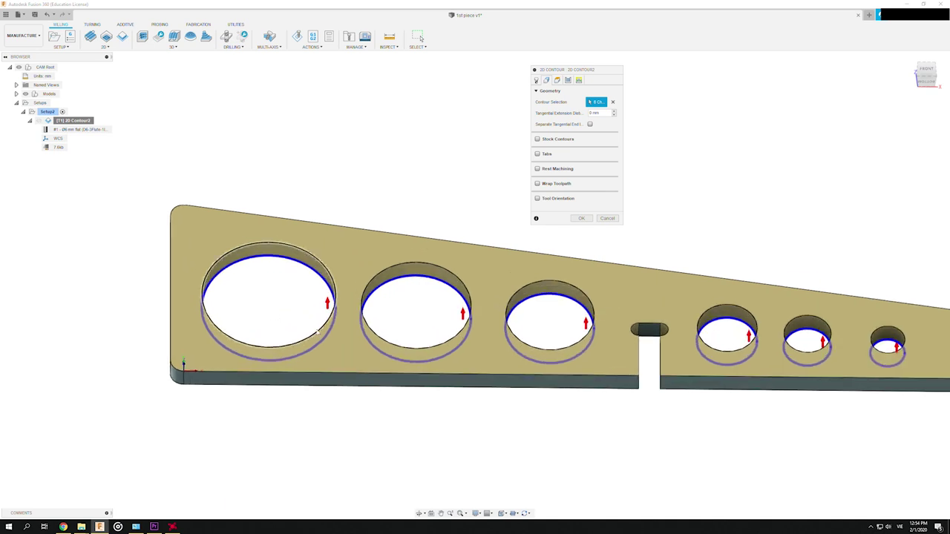
pyautogui.scroll(1, 336, 303)
pyautogui.scroll(1, 338, 302)
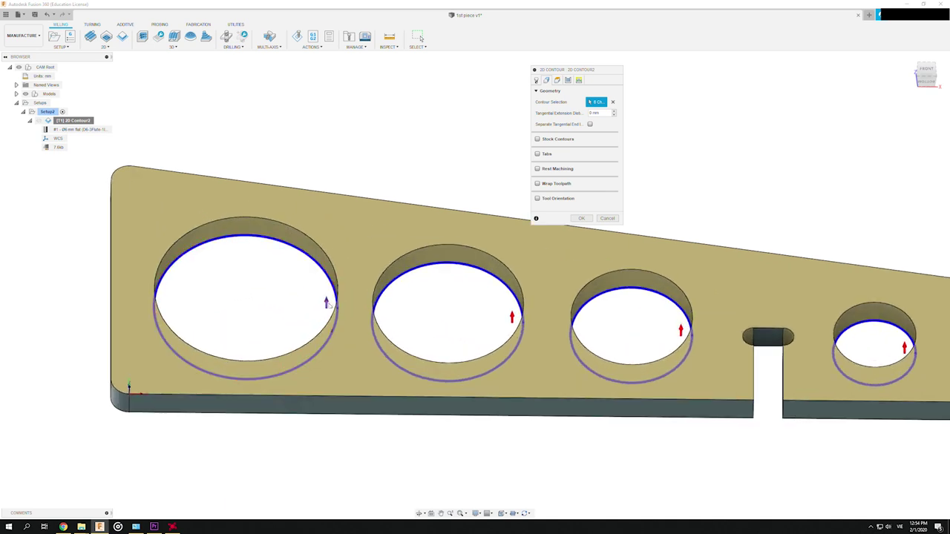
pyautogui.click(250, 238)
pyautogui.click(326, 303)
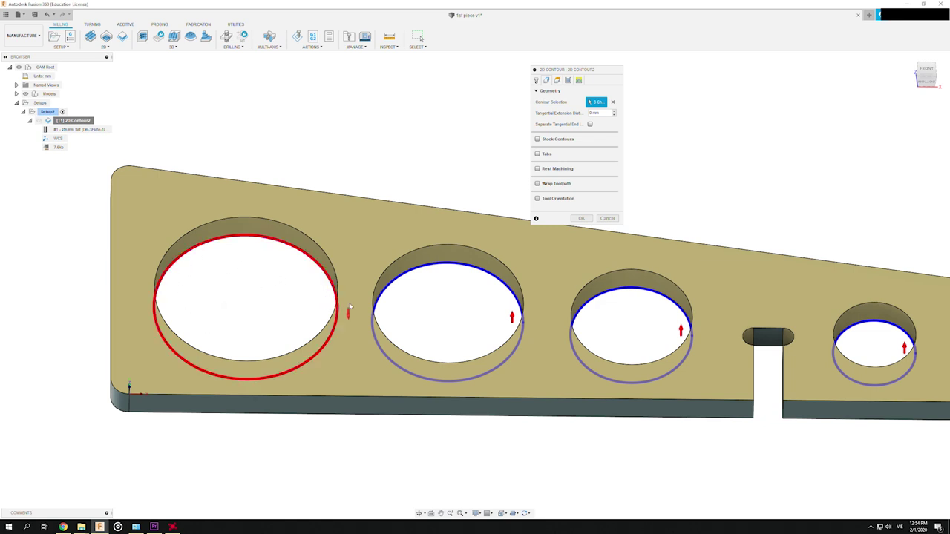
pyautogui.click(580, 218)
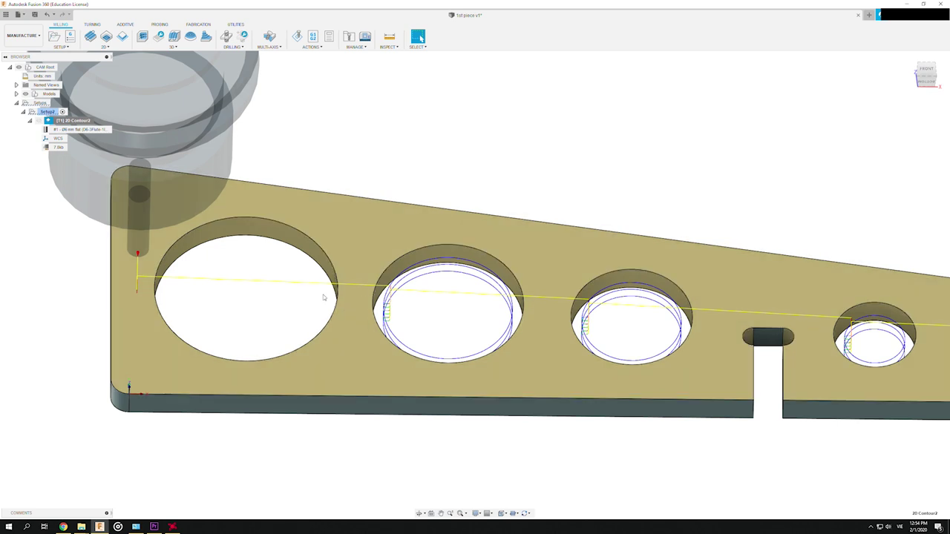
# Simulate the revised 2D Contour2, play and pause it briefly, then close the simulation.
pyautogui.scroll(-1, 311, 316)
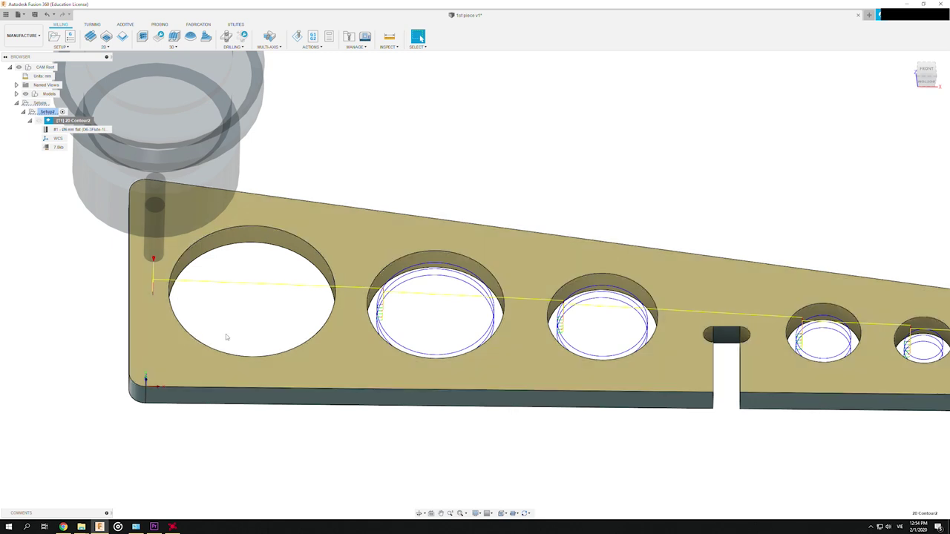
pyautogui.rightClick(73, 120)
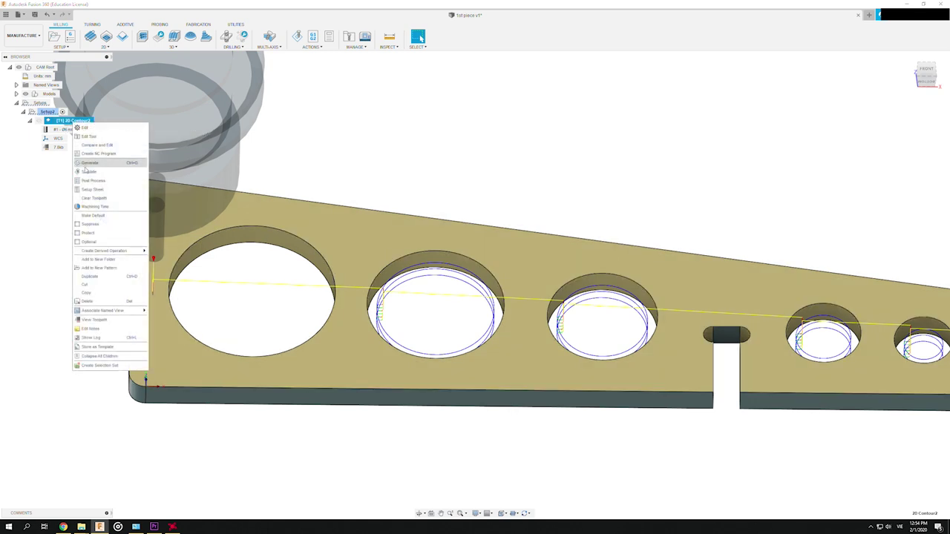
pyautogui.click(88, 171)
pyautogui.click(473, 483)
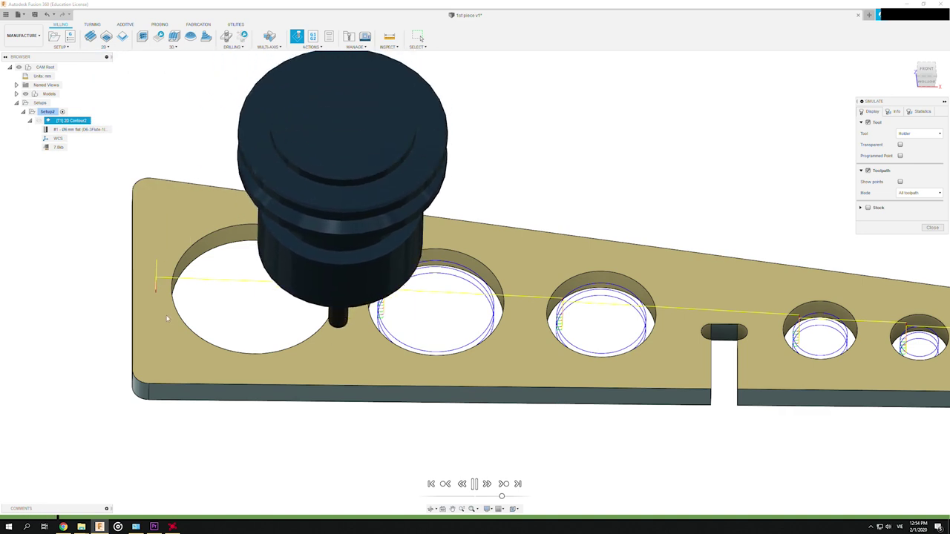
pyautogui.click(475, 485)
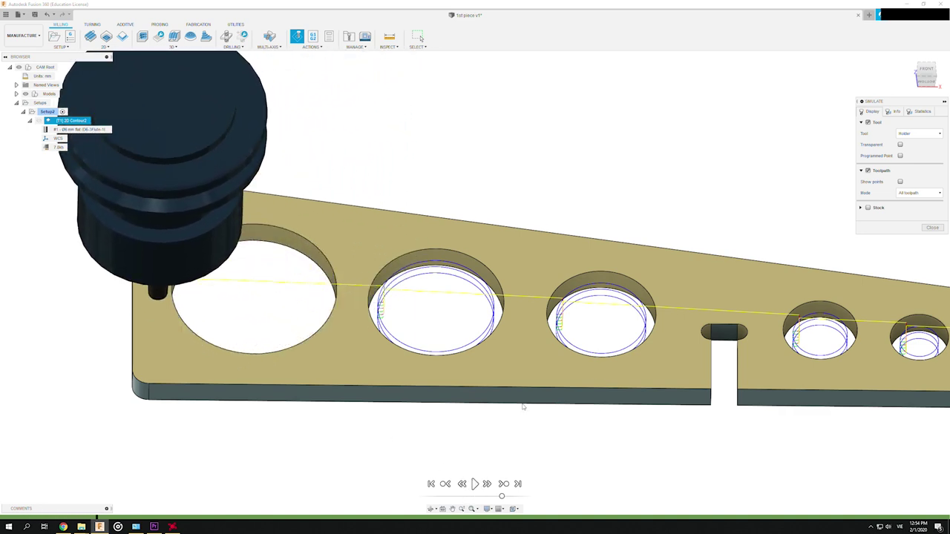
pyautogui.click(933, 229)
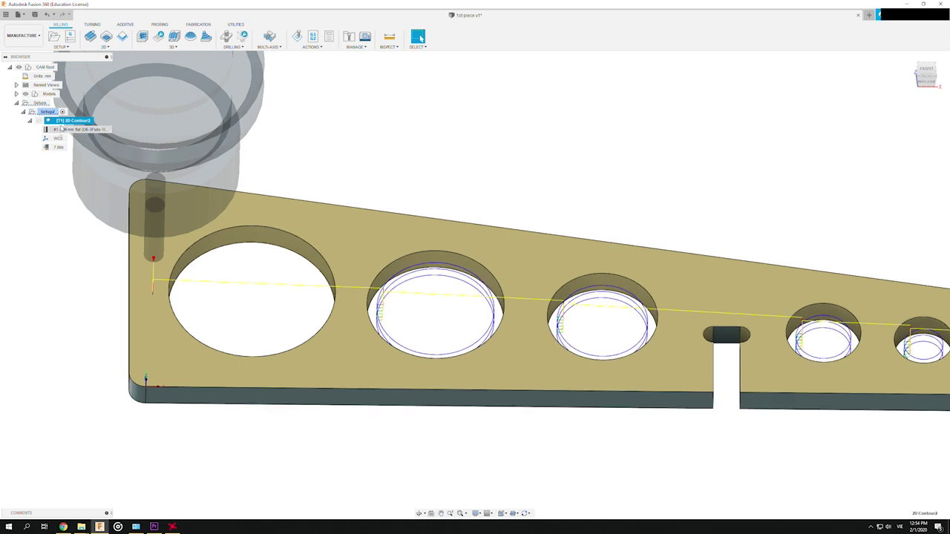
# Edit 2D Contour2, flip the first hole's contour back inward, and confirm with OK.
pyautogui.rightClick(64, 123)
pyautogui.click(69, 126)
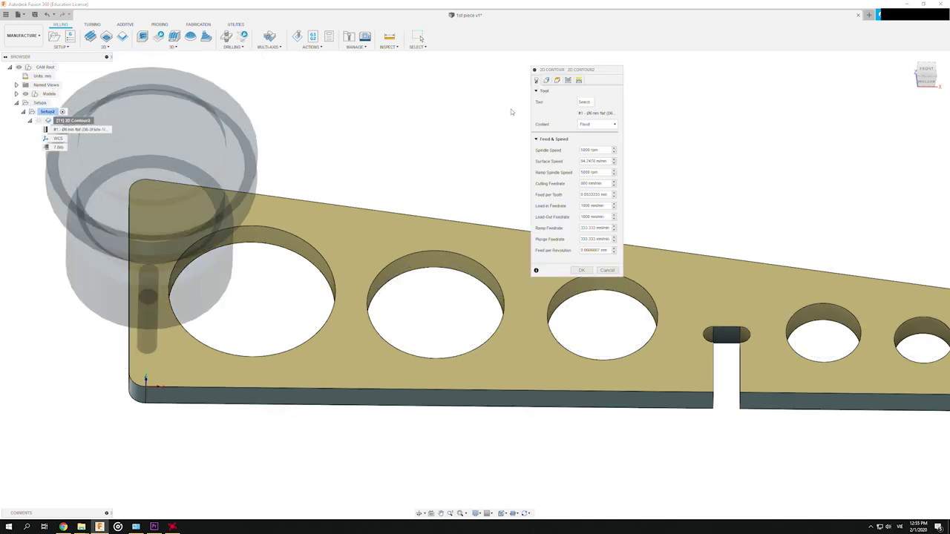
pyautogui.click(546, 79)
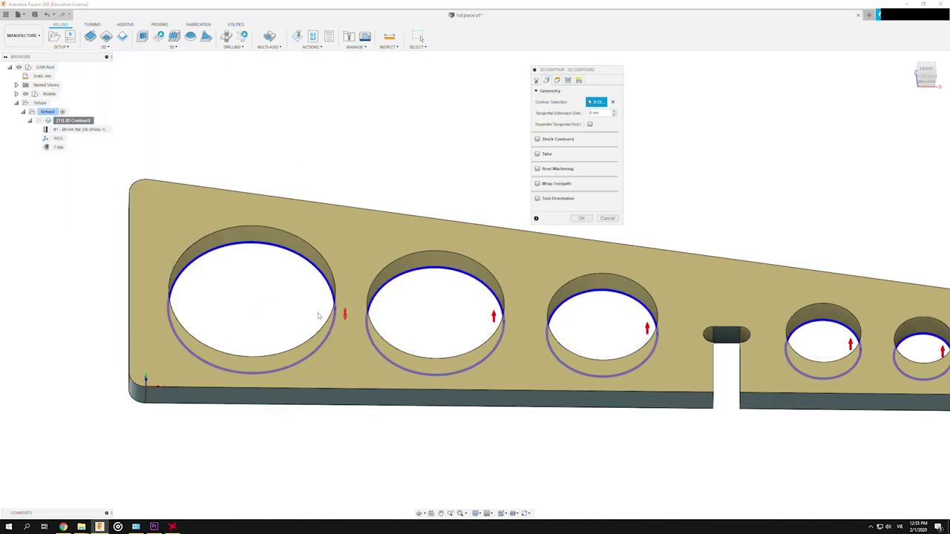
pyautogui.click(345, 317)
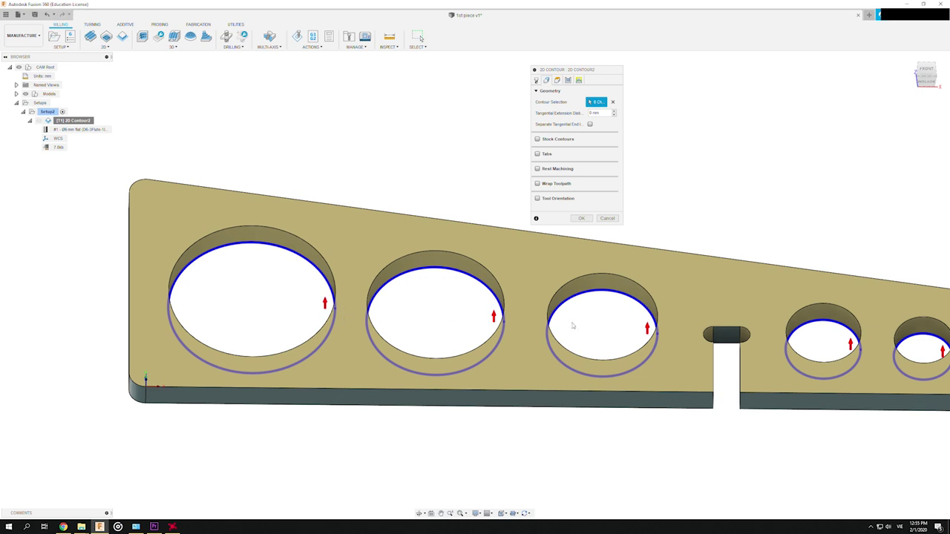
pyautogui.rightClick(577, 222)
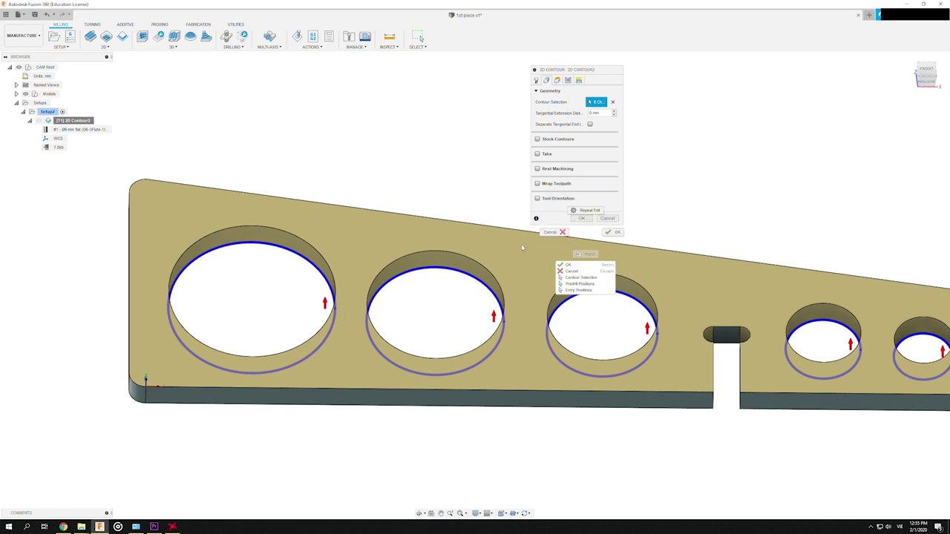
pyautogui.click(581, 218)
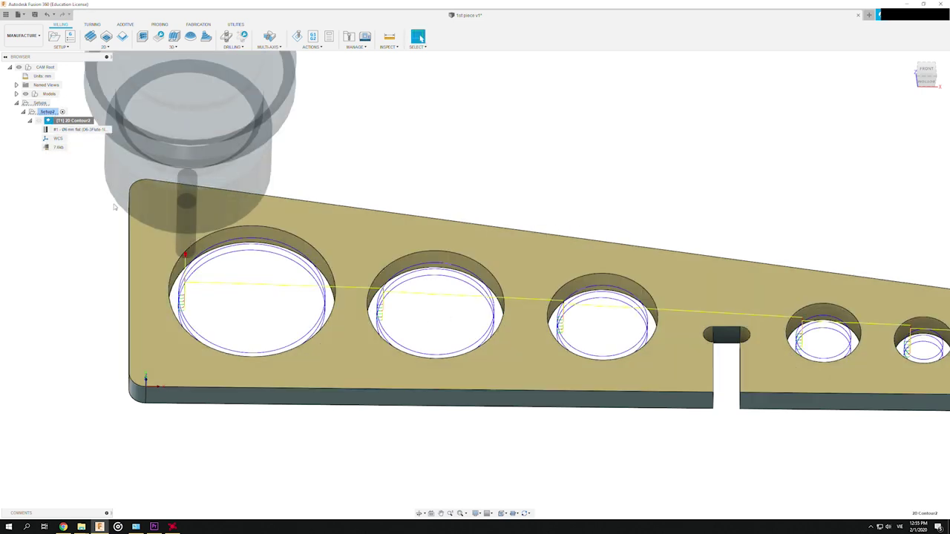
# Simulate 2D Contour2 with Stock display on, exit, then open and cancel its settings.
pyautogui.rightClick(67, 121)
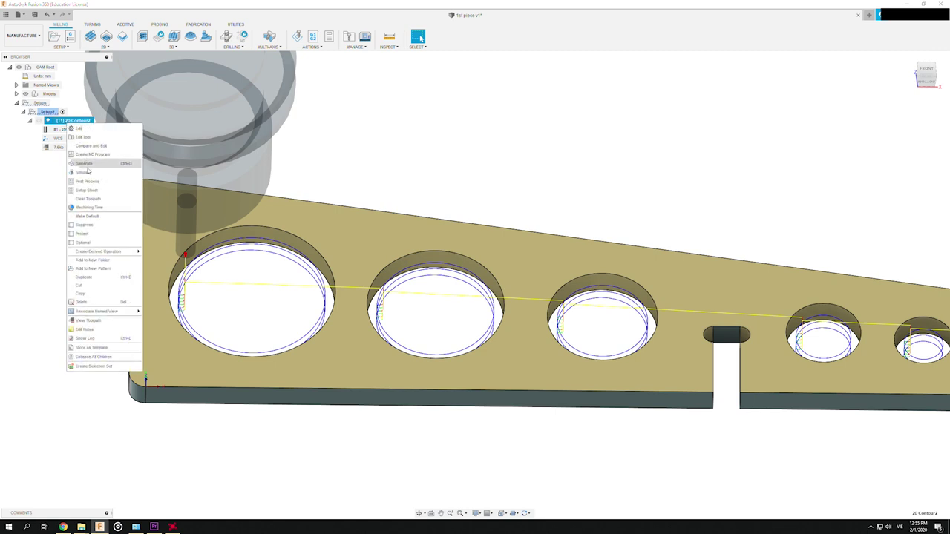
pyautogui.click(83, 173)
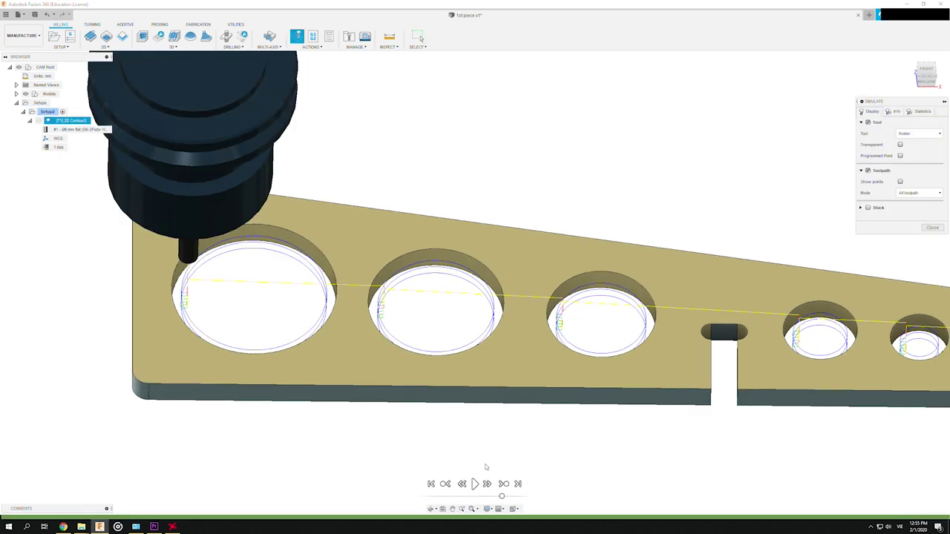
pyautogui.click(514, 510)
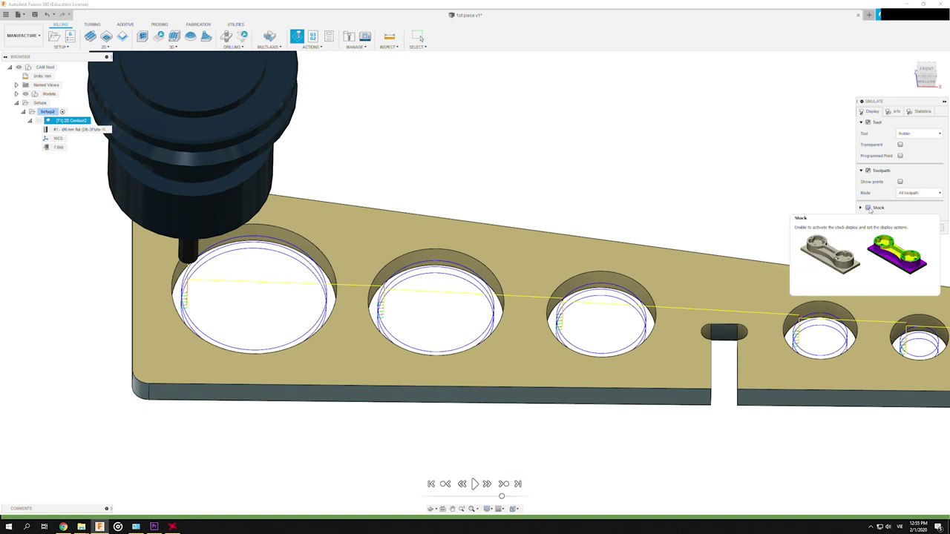
pyautogui.click(868, 210)
pyautogui.scroll(-3, 601, 211)
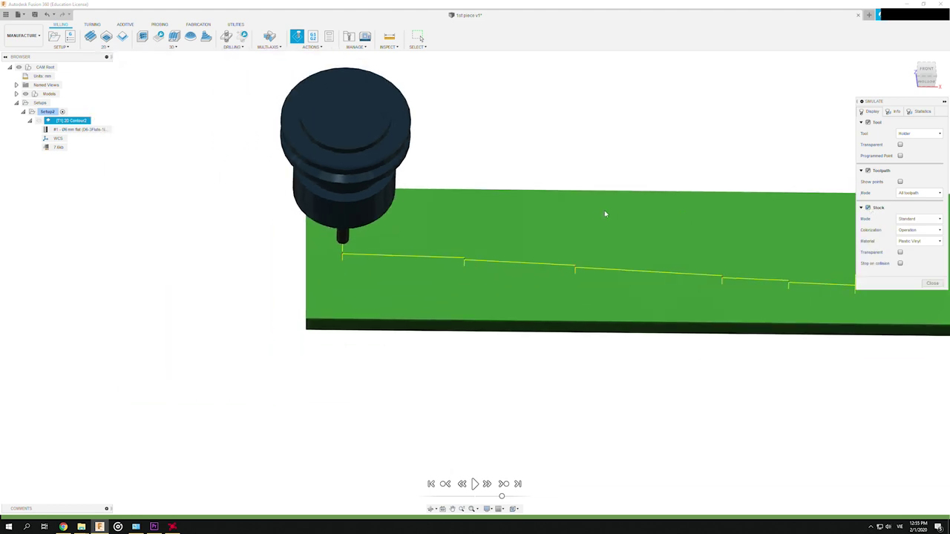
pyautogui.click(932, 284)
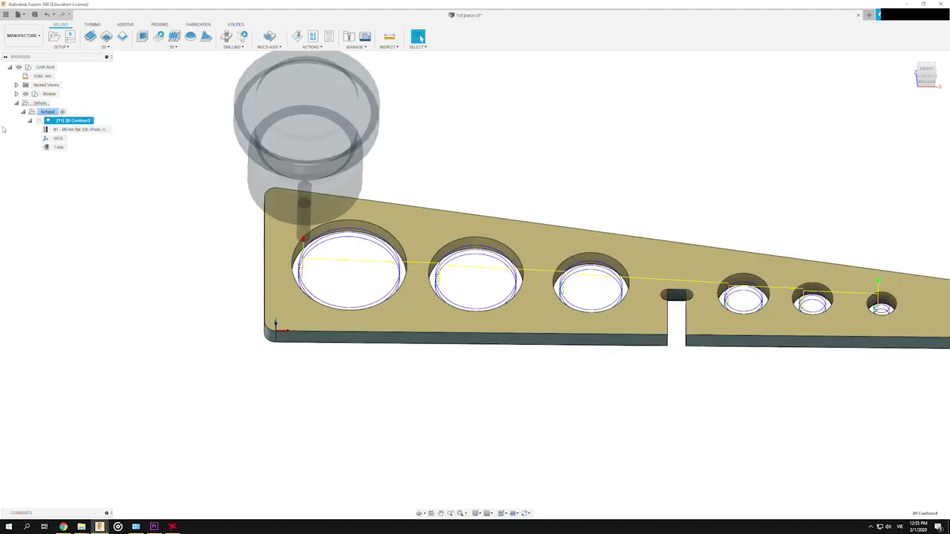
pyautogui.doubleClick(75, 120)
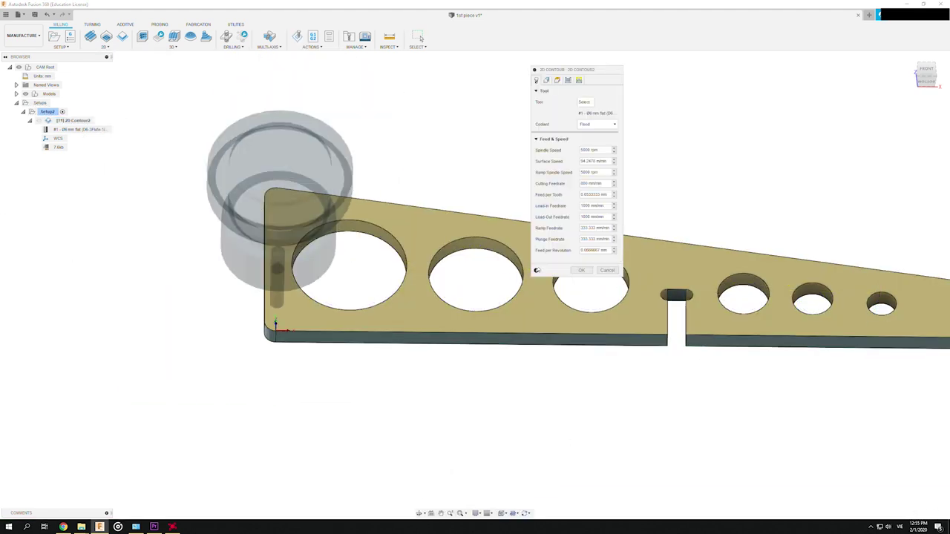
pyautogui.click(609, 269)
# Simulate 2D Contour2 from its context menu and play the cutting on the stock.
pyautogui.rightClick(46, 111)
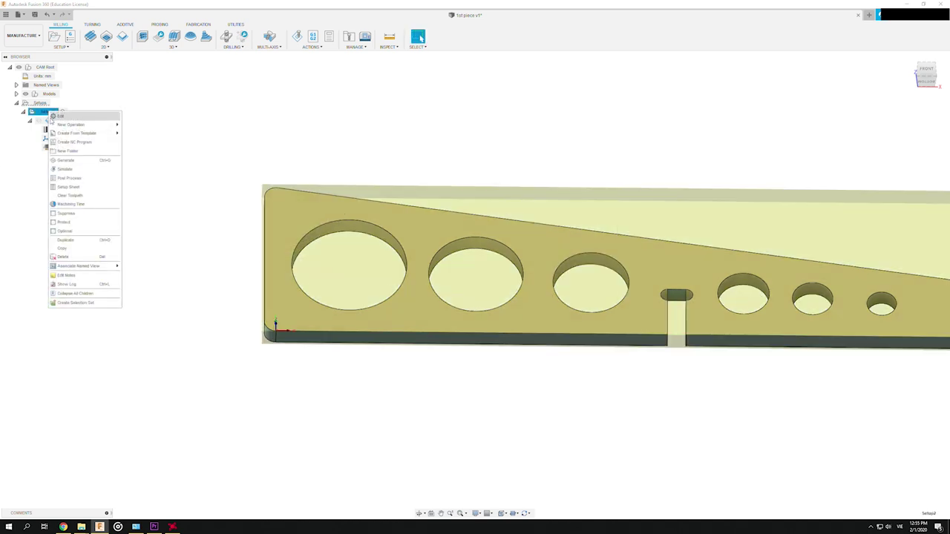
pyautogui.click(53, 123)
pyautogui.rightClick(54, 123)
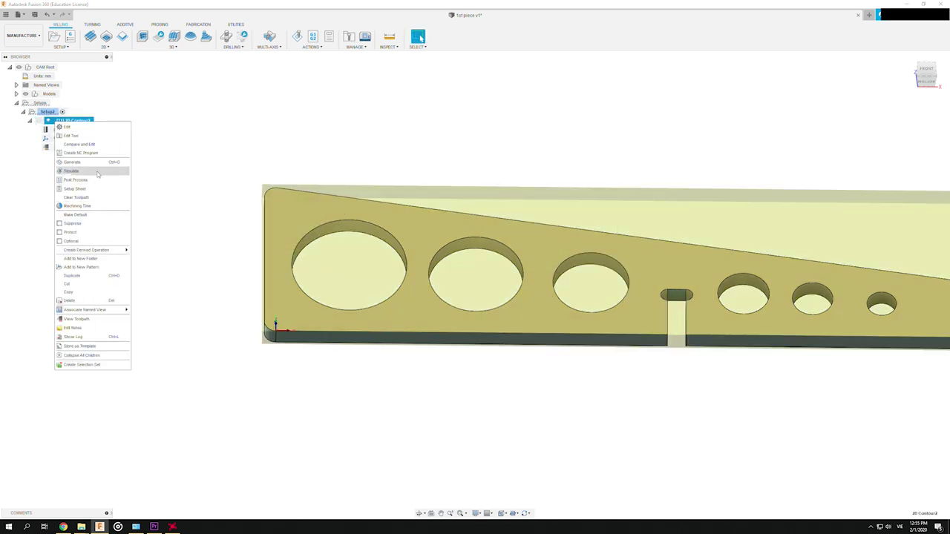
pyautogui.click(74, 171)
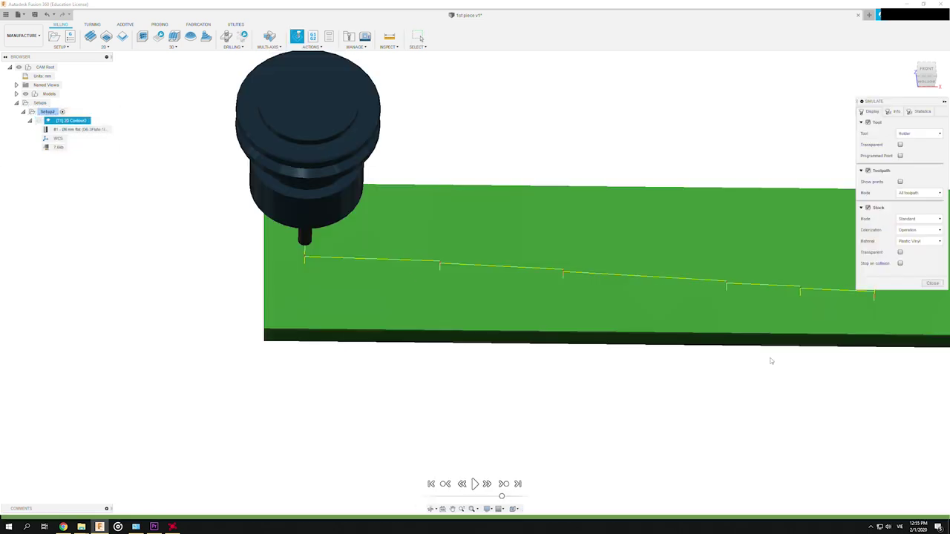
pyautogui.click(475, 483)
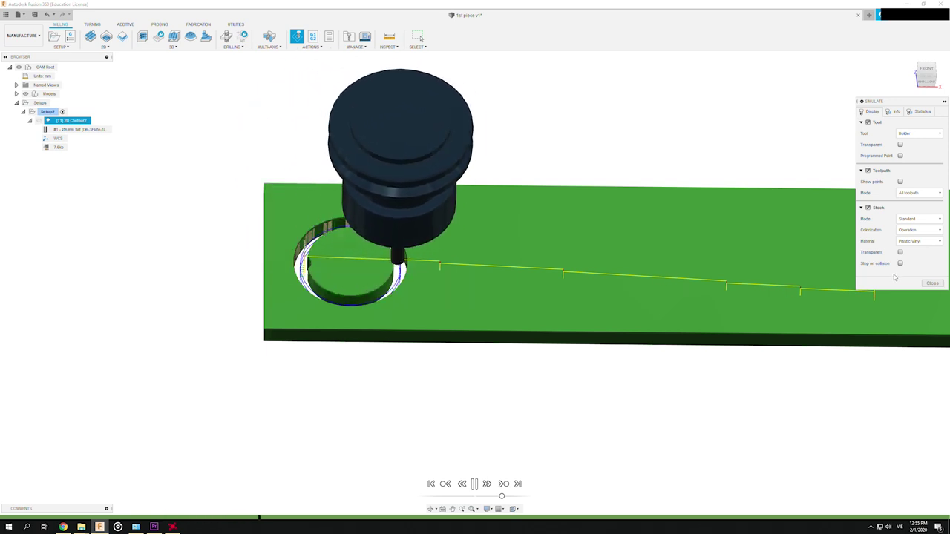
# Exit the simulation, collapse 2D Contour2, and toggle its toolpath display off and on.
pyautogui.click(932, 283)
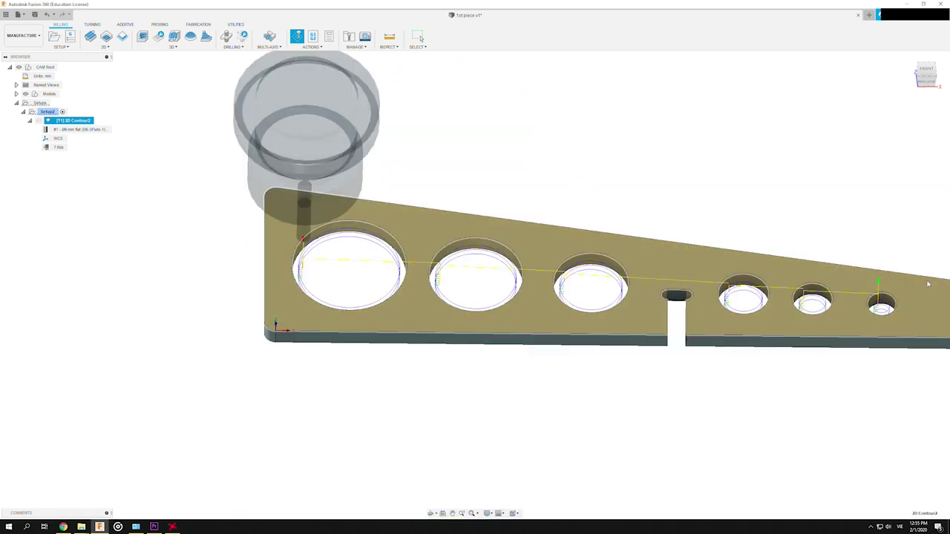
pyautogui.scroll(-3, 178, 284)
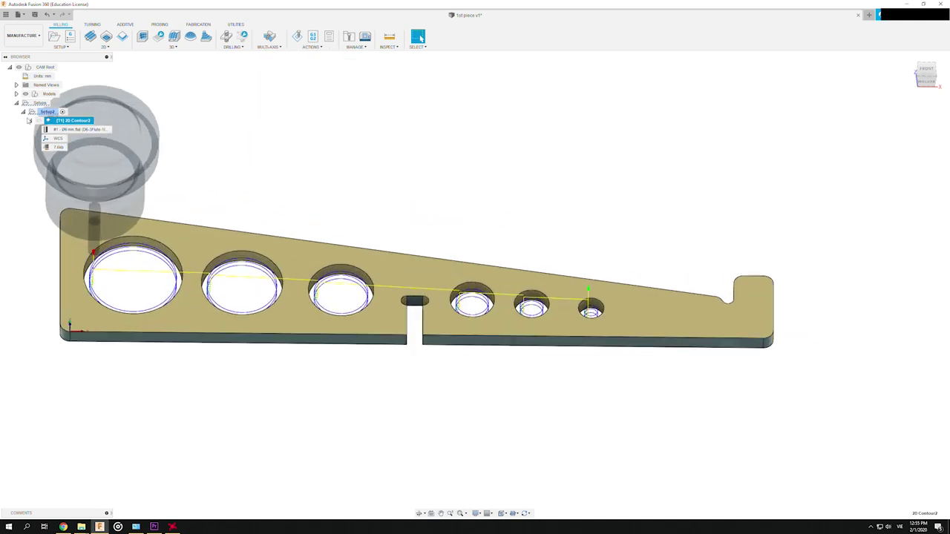
pyautogui.click(28, 120)
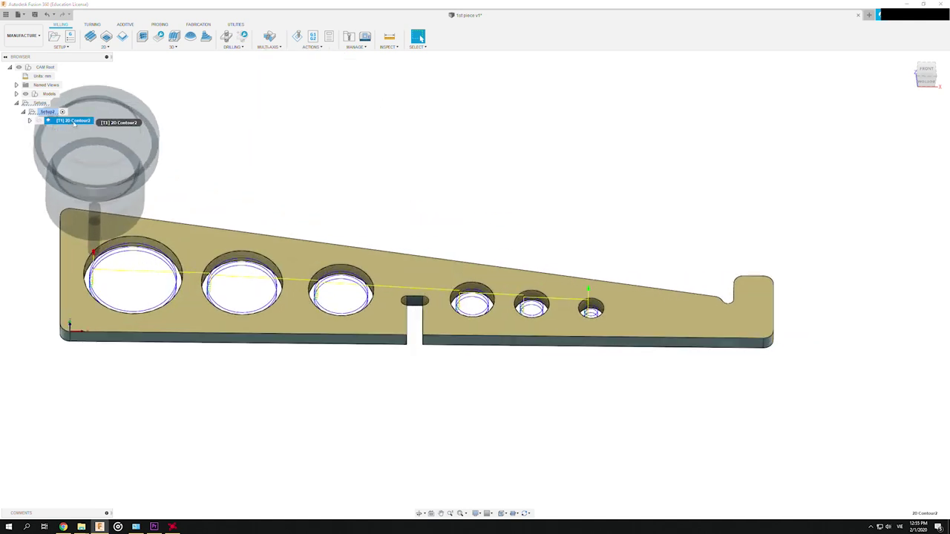
pyautogui.click(67, 126)
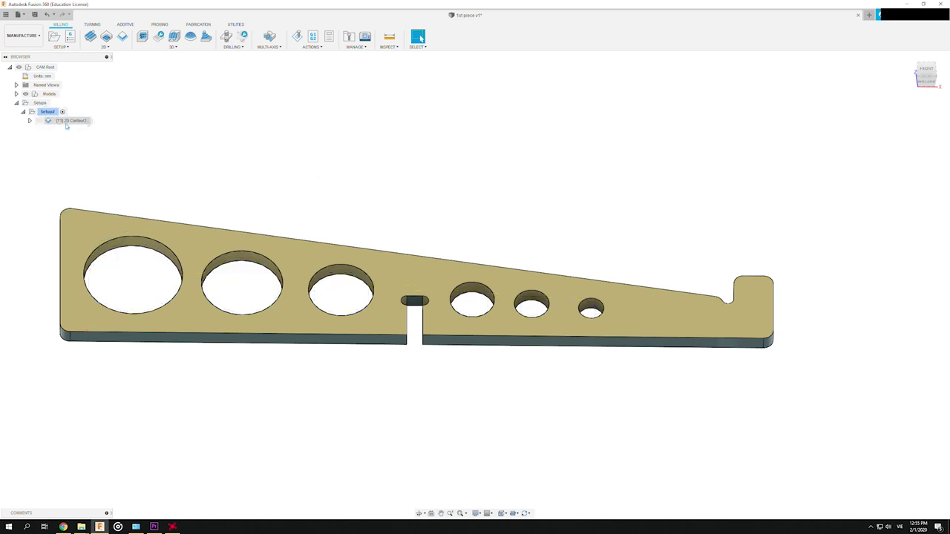
pyautogui.click(66, 123)
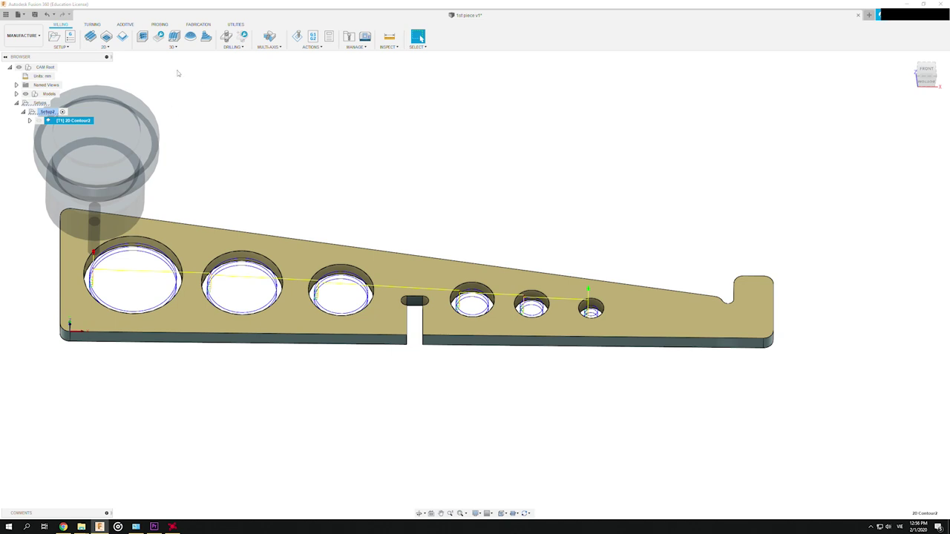
# Start a new 2D Contour operation using the Ø6 mm flat end mill.
pyautogui.click(110, 47)
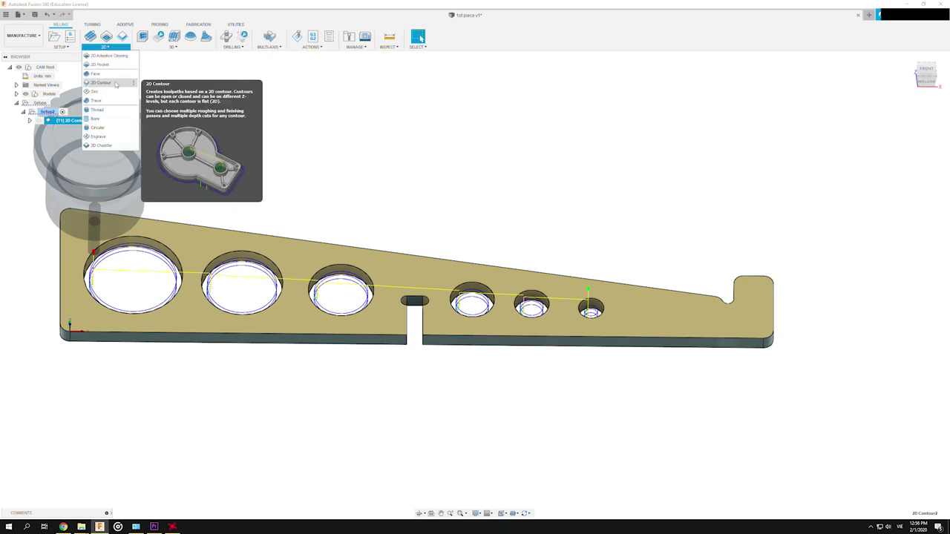
pyautogui.click(101, 82)
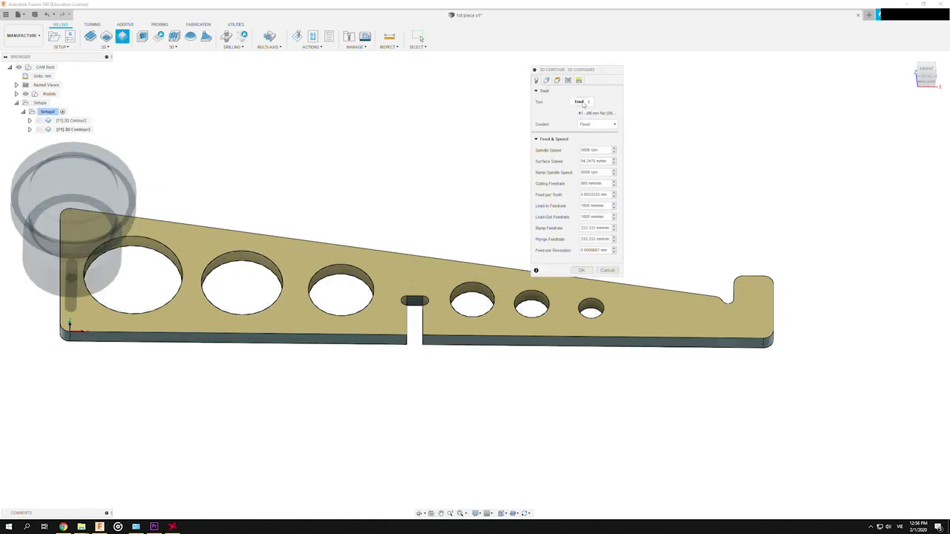
pyautogui.click(581, 101)
pyautogui.click(335, 132)
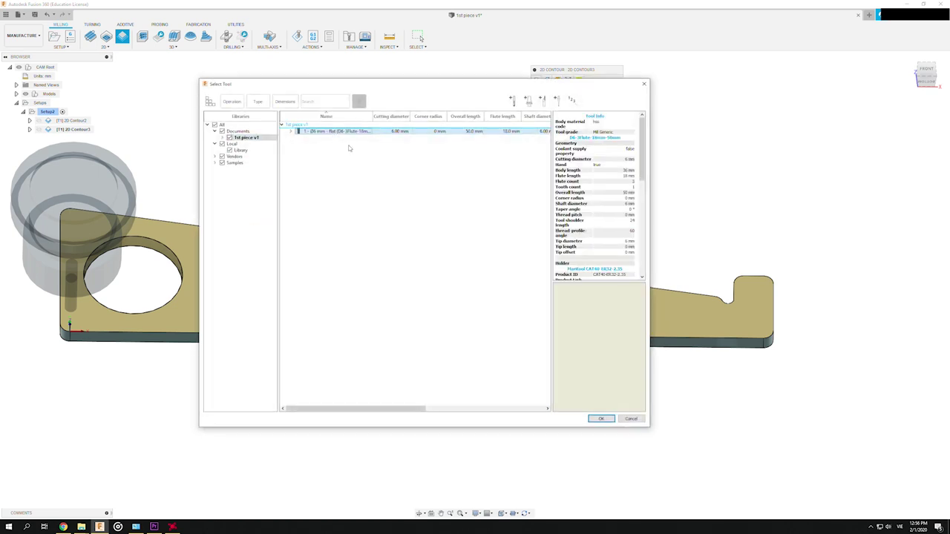
pyautogui.click(602, 419)
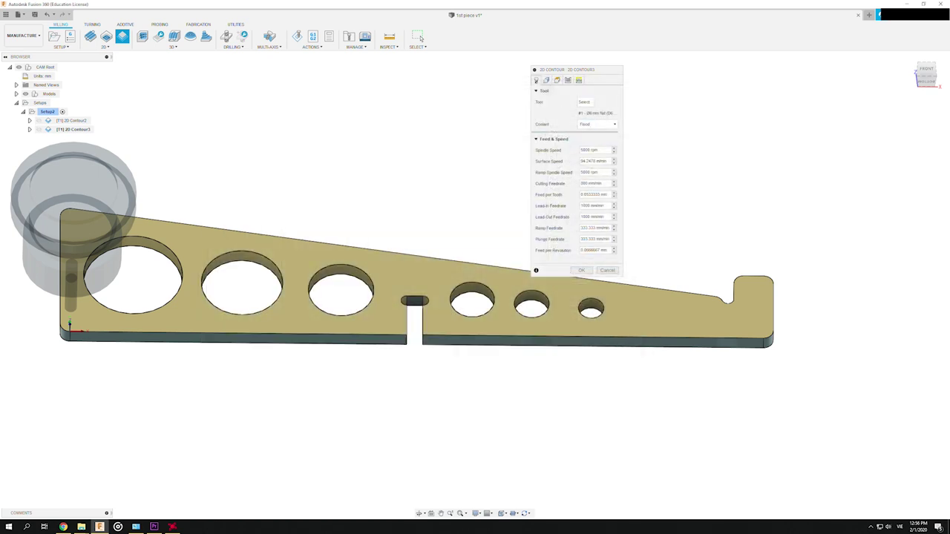
pyautogui.click(546, 79)
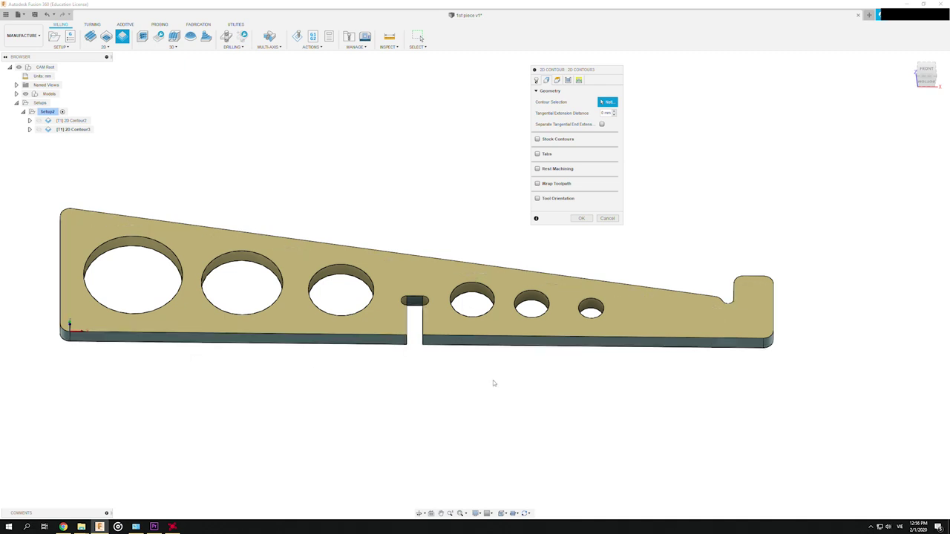
# Pick the bracket's bottom edge to chain the outer profile and slot as the contour.
pyautogui.scroll(2, 425, 325)
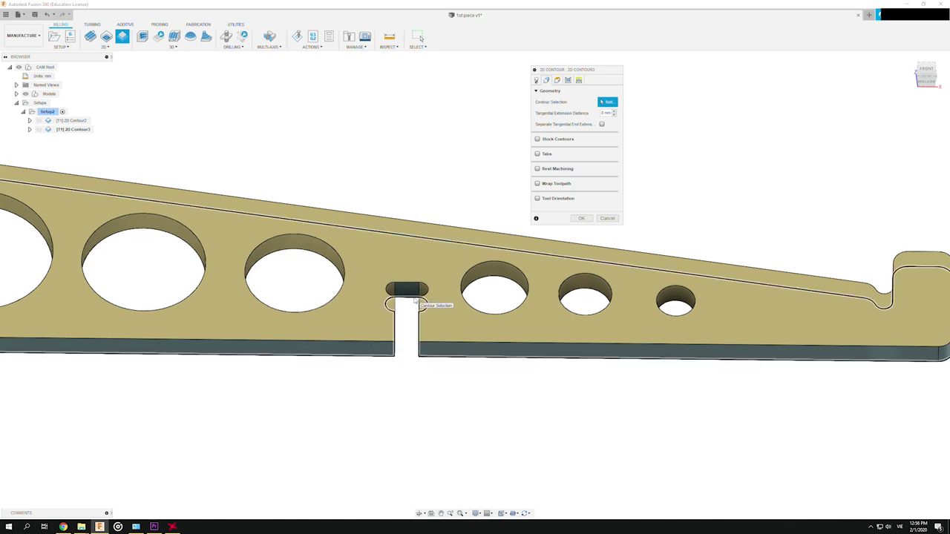
pyautogui.click(416, 300)
pyautogui.scroll(-1, 441, 388)
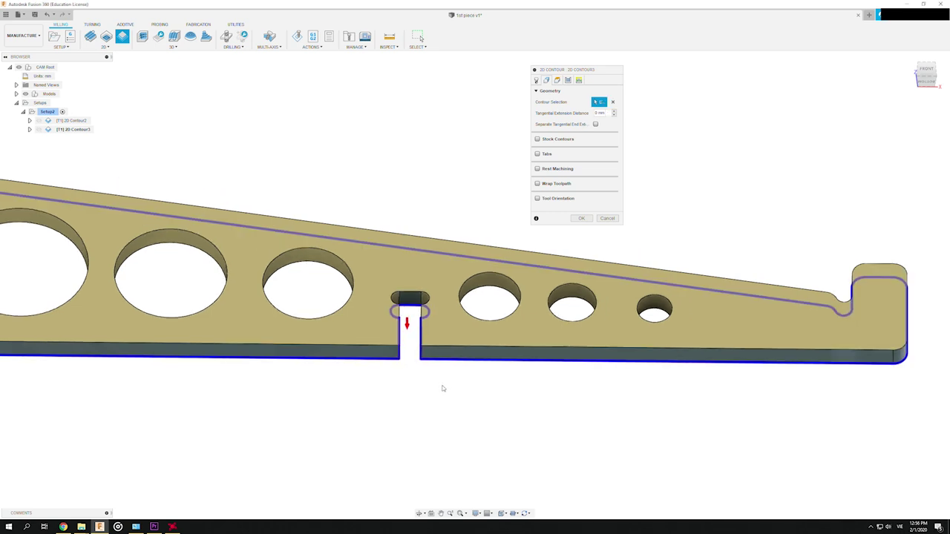
pyautogui.scroll(-3, 441, 388)
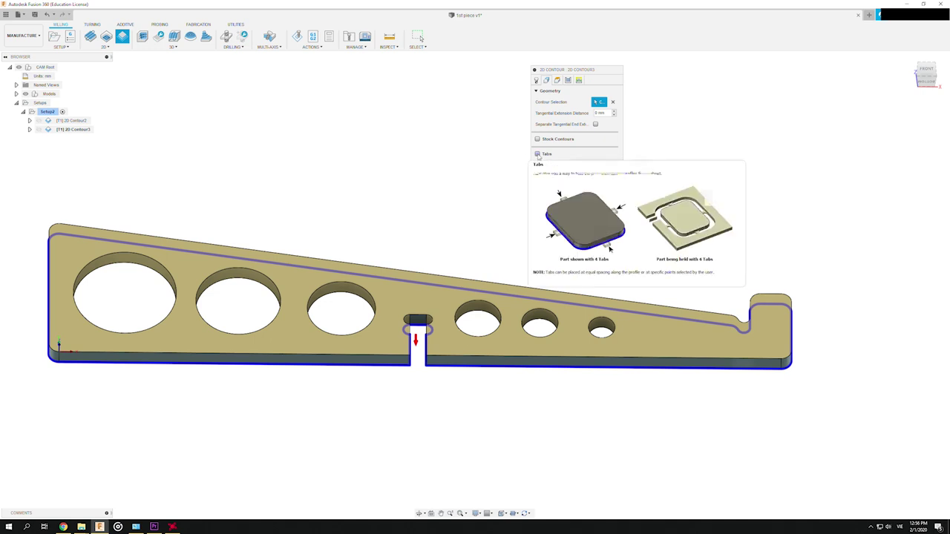
# Add holding tabs to the 2D Contour3 profile with a tab width of 10.
pyautogui.moveTo(537, 153)
pyautogui.click(537, 154)
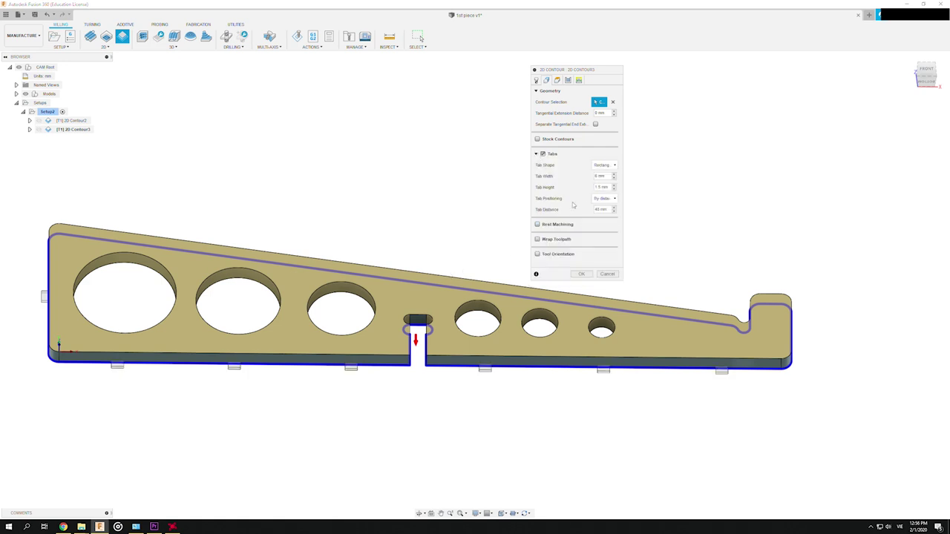
pyautogui.doubleClick(598, 176)
pyautogui.write('10')
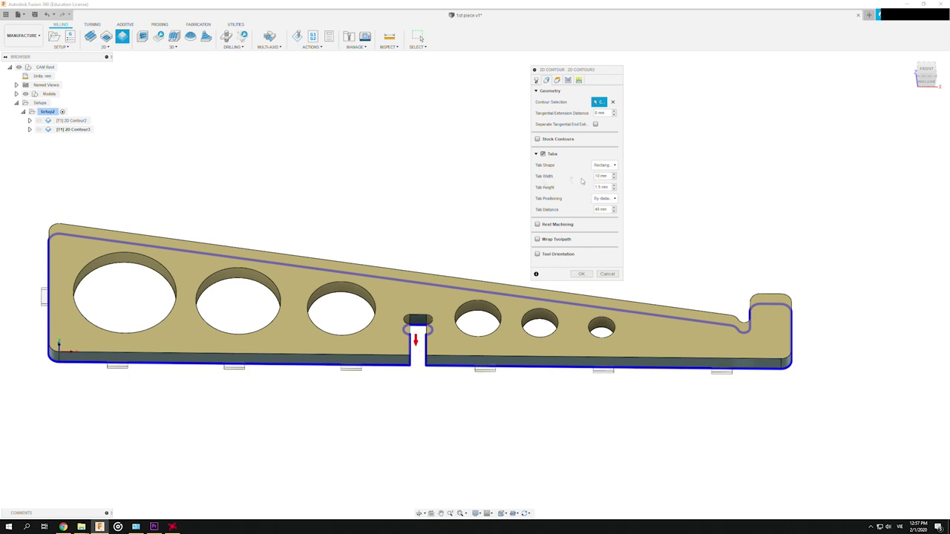
pyautogui.scroll(2, 520, 362)
pyautogui.scroll(3, 519, 360)
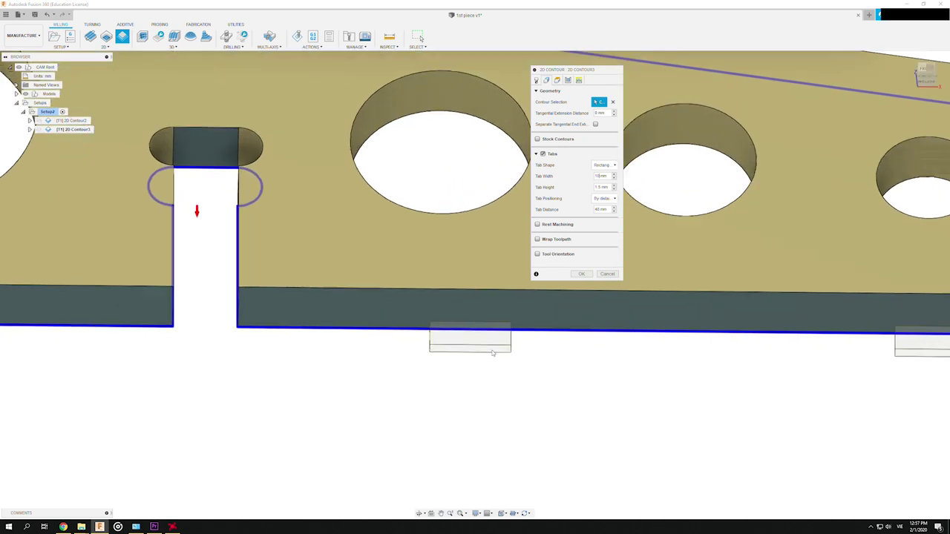
pyautogui.scroll(2, 494, 343)
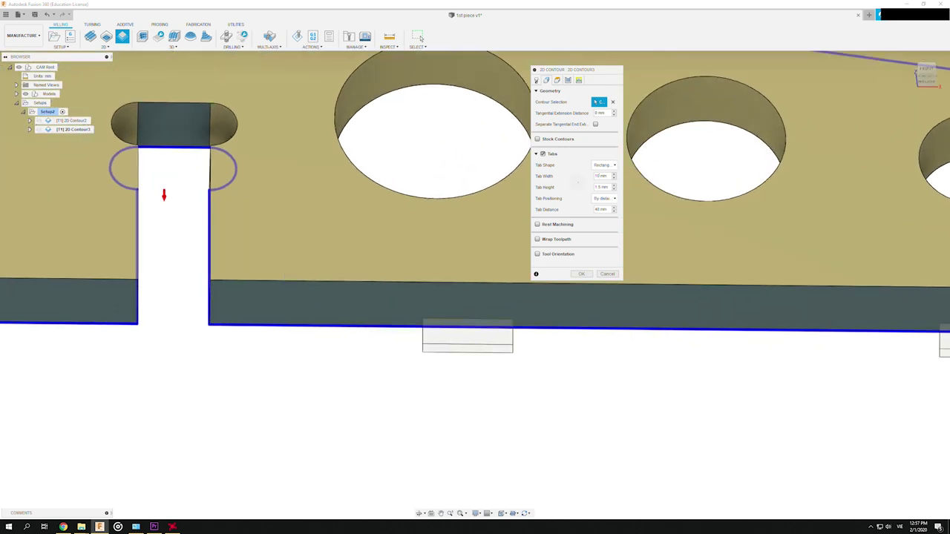
pyautogui.scroll(-5, 463, 184)
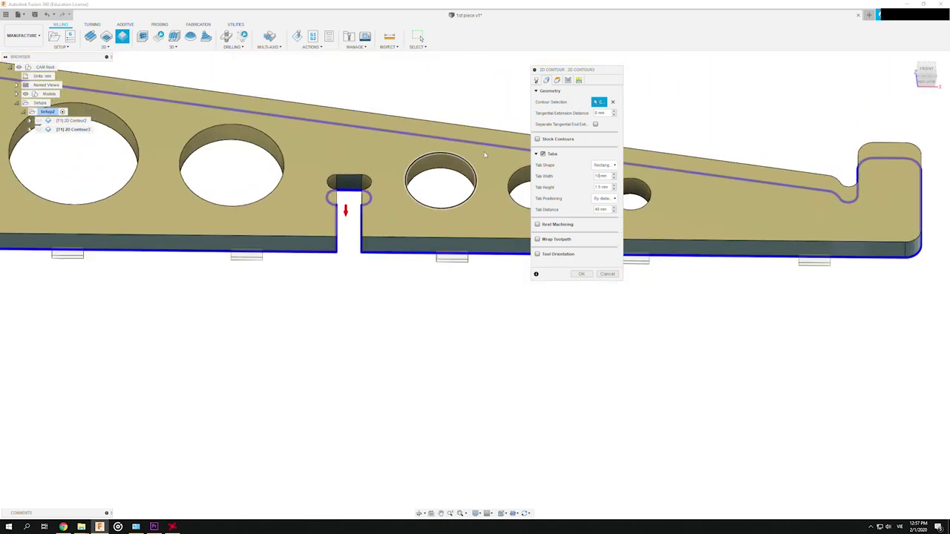
# Enable multiple depth passes and toolpath smoothing in the Passes settings.
pyautogui.click(557, 80)
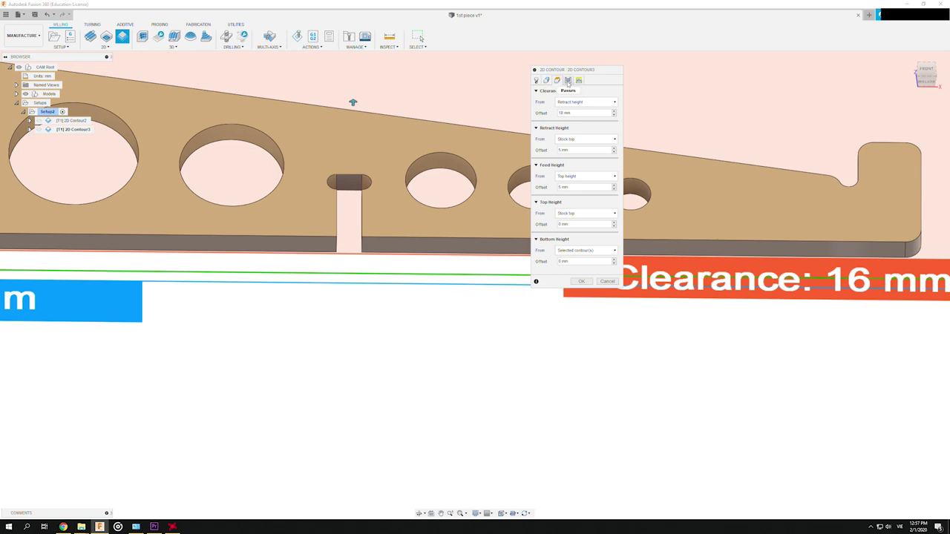
pyautogui.click(567, 80)
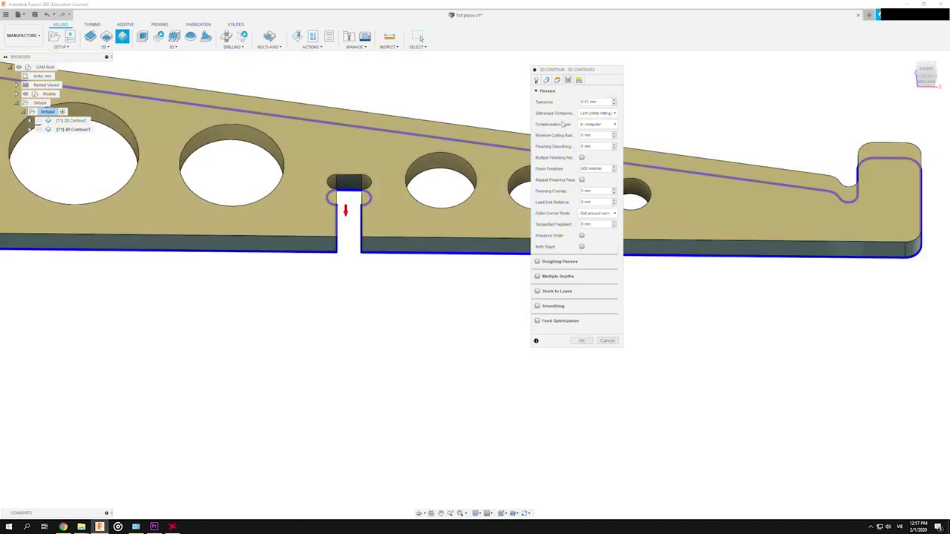
pyautogui.click(537, 276)
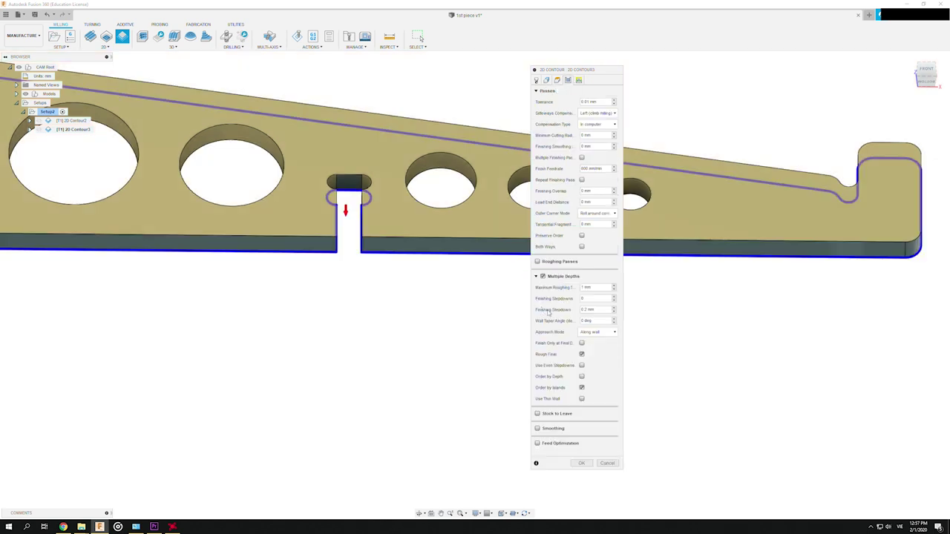
pyautogui.click(537, 428)
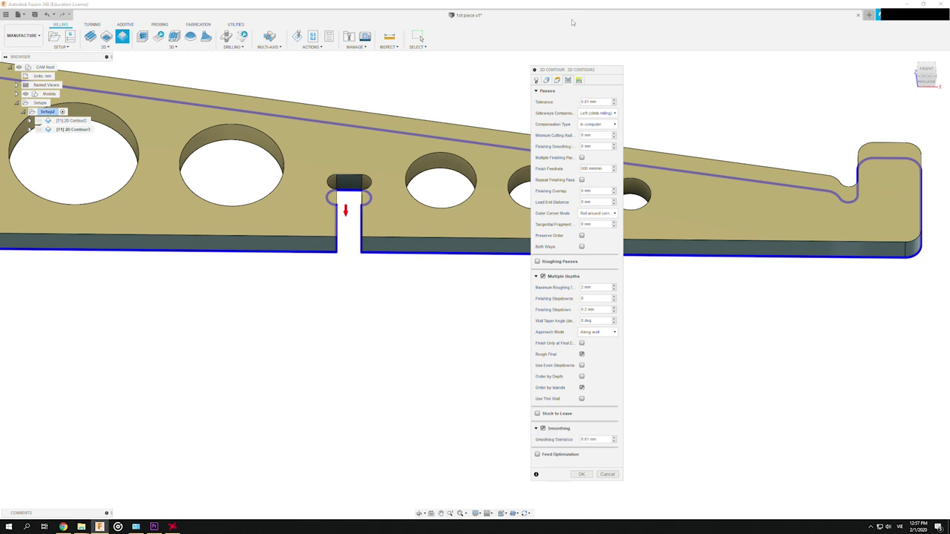
# Keep the tool down, set entry at the part's left corner, and generate the toolpath.
pyautogui.click(577, 80)
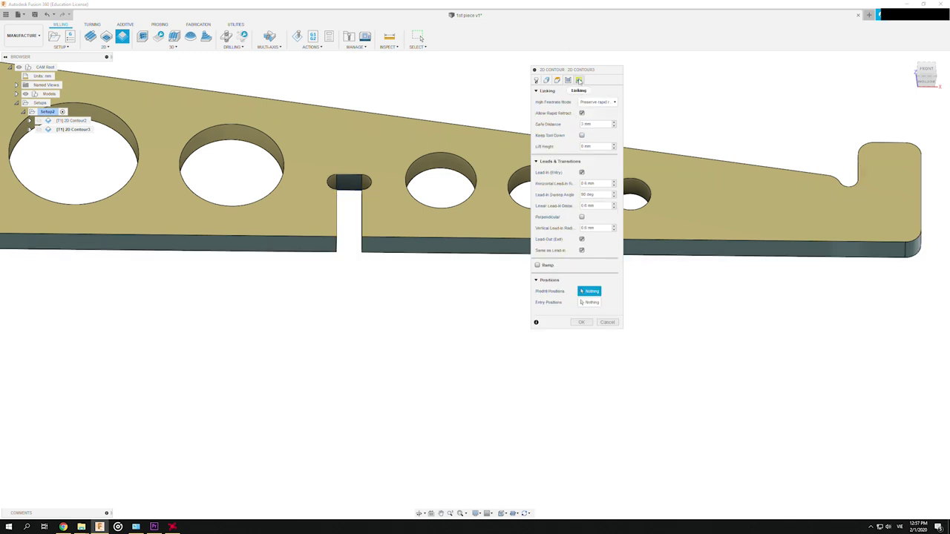
pyautogui.click(581, 135)
pyautogui.click(589, 313)
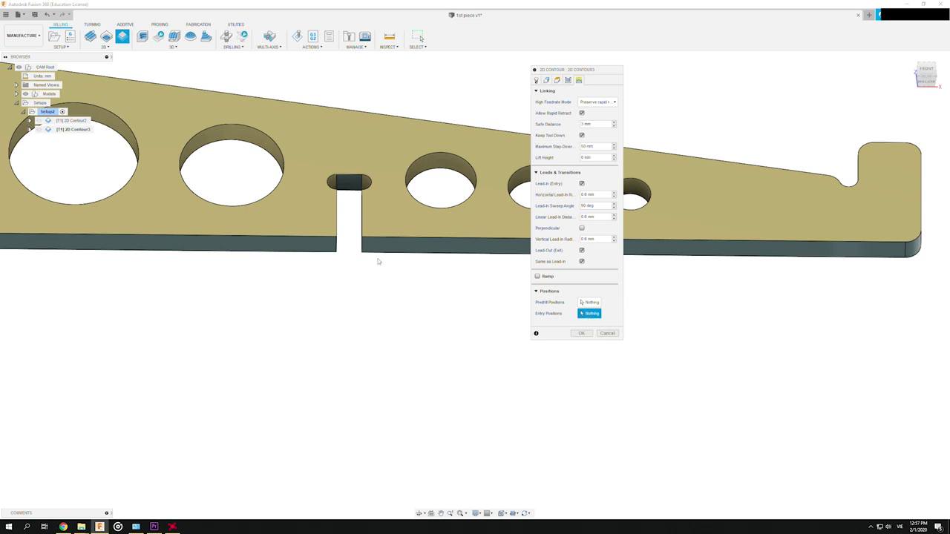
pyautogui.scroll(-3, 378, 261)
pyautogui.scroll(2, 251, 245)
pyautogui.scroll(3, 250, 241)
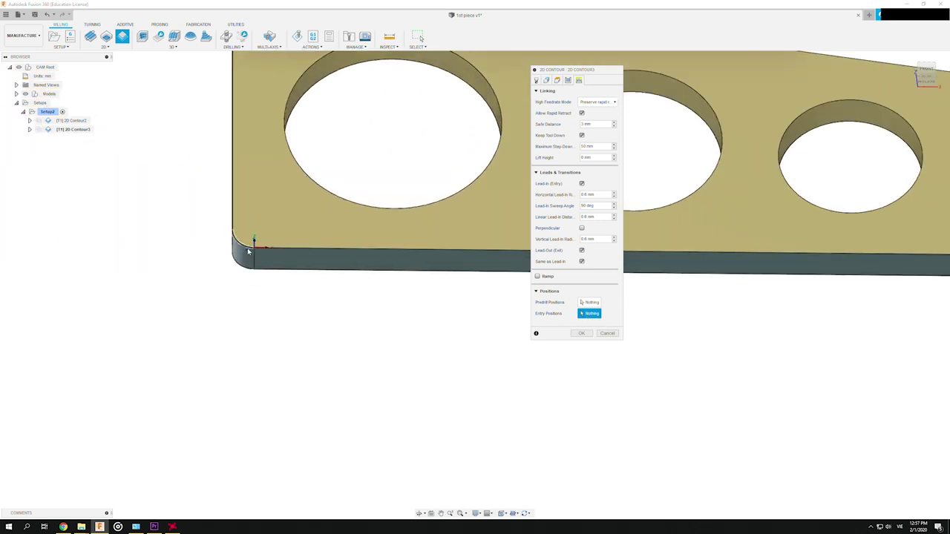
pyautogui.click(245, 248)
pyautogui.click(581, 333)
pyautogui.scroll(-5, 586, 335)
# Regenerate the 2D Contour3 toolpath, confirming the overwrite.
pyautogui.scroll(-3, 718, 350)
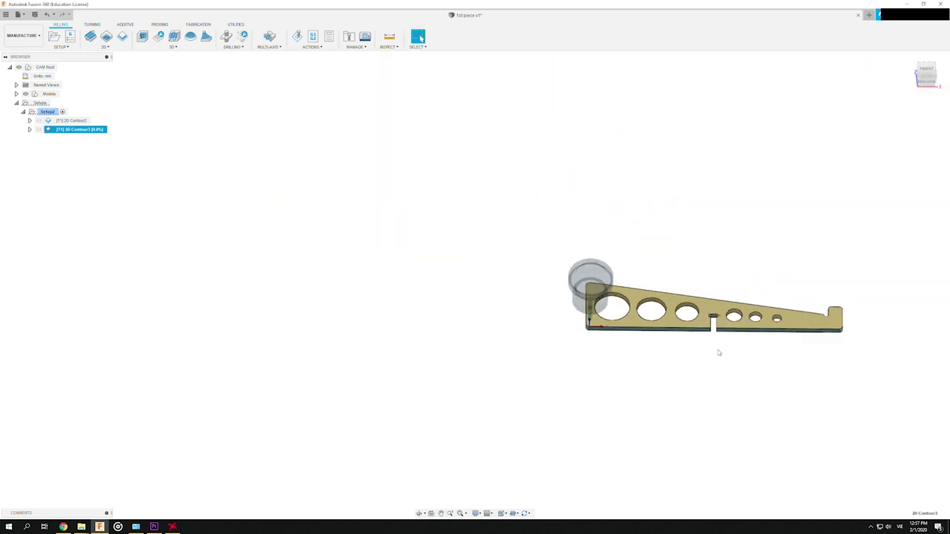
pyautogui.scroll(2, 882, 337)
pyautogui.scroll(2, 837, 363)
pyautogui.scroll(2, 203, 374)
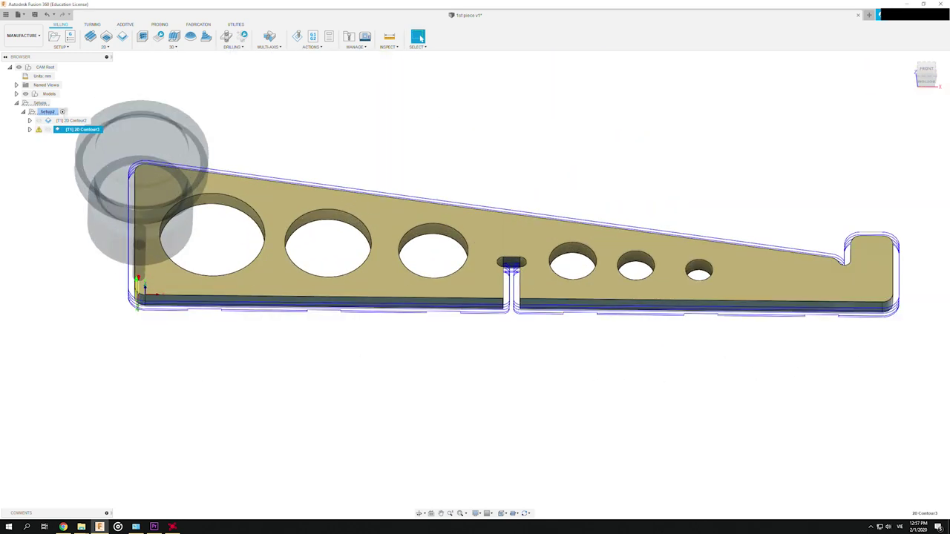
pyautogui.click(30, 129)
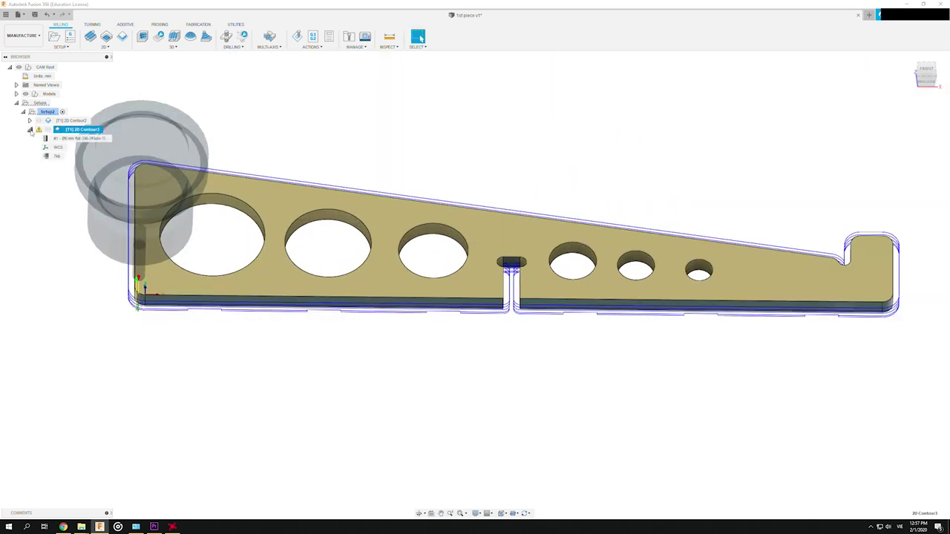
pyautogui.rightClick(78, 130)
pyautogui.click(84, 141)
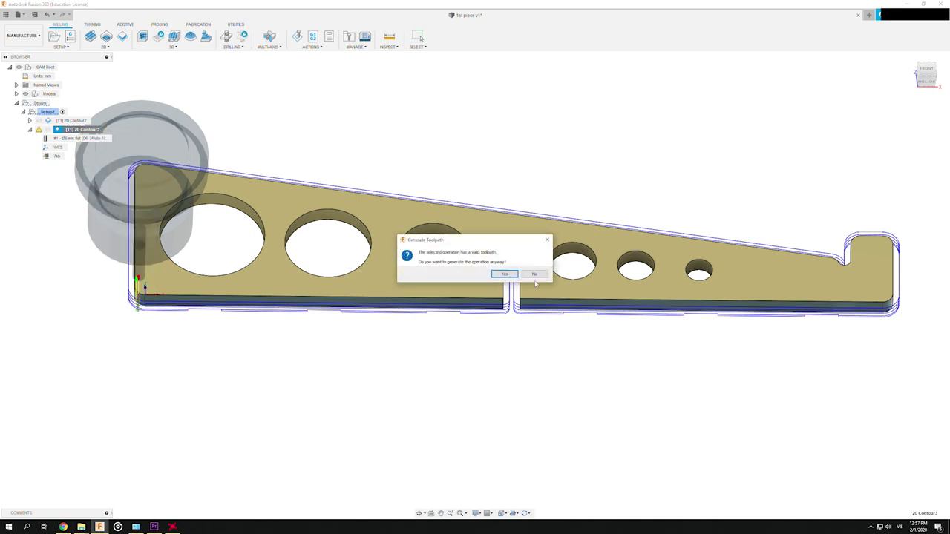
pyautogui.click(505, 274)
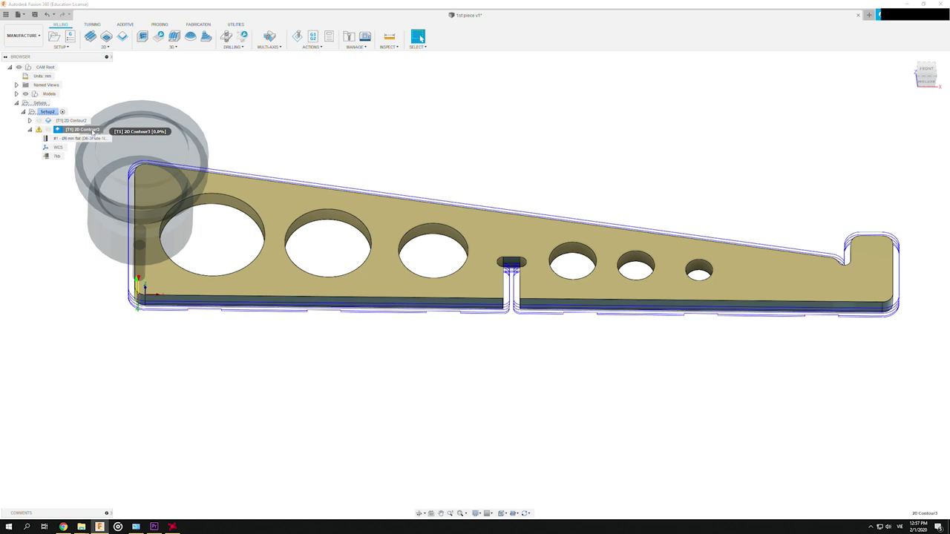
# Simulate and play 2D Contour3, then open its warning in the Message Log.
pyautogui.rightClick(93, 132)
pyautogui.click(123, 185)
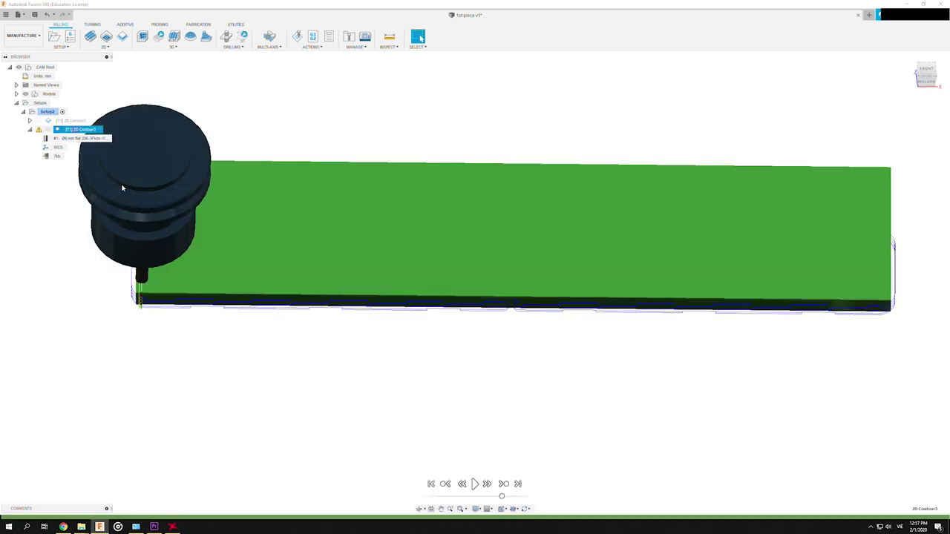
pyautogui.click(476, 483)
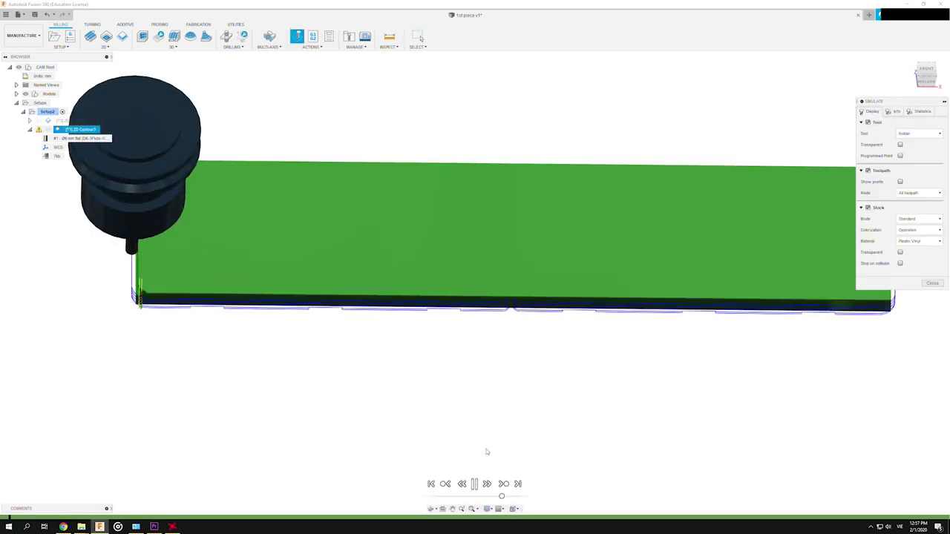
pyautogui.click(40, 131)
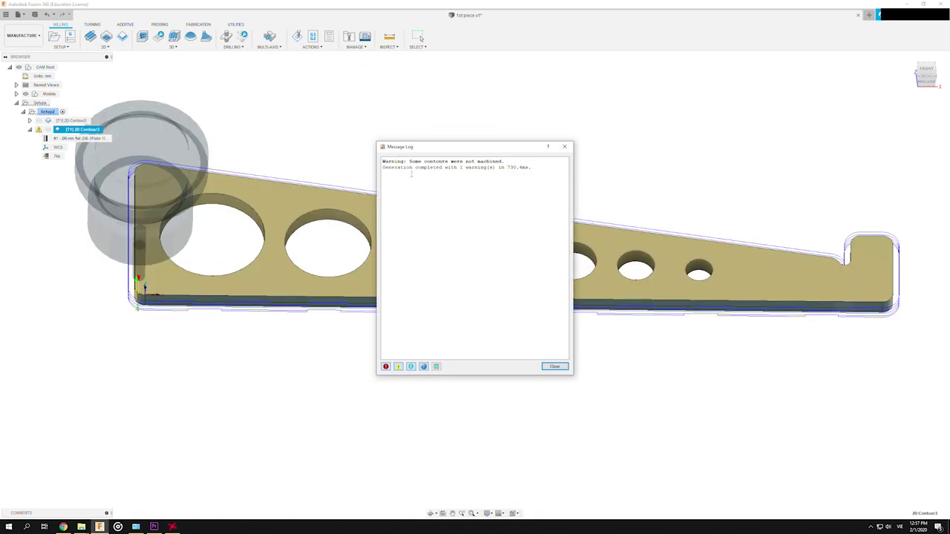
# Review the unmachined-contours warning lines, then close the Message Log.
pyautogui.moveTo(416, 161); pyautogui.dragTo(507, 171)
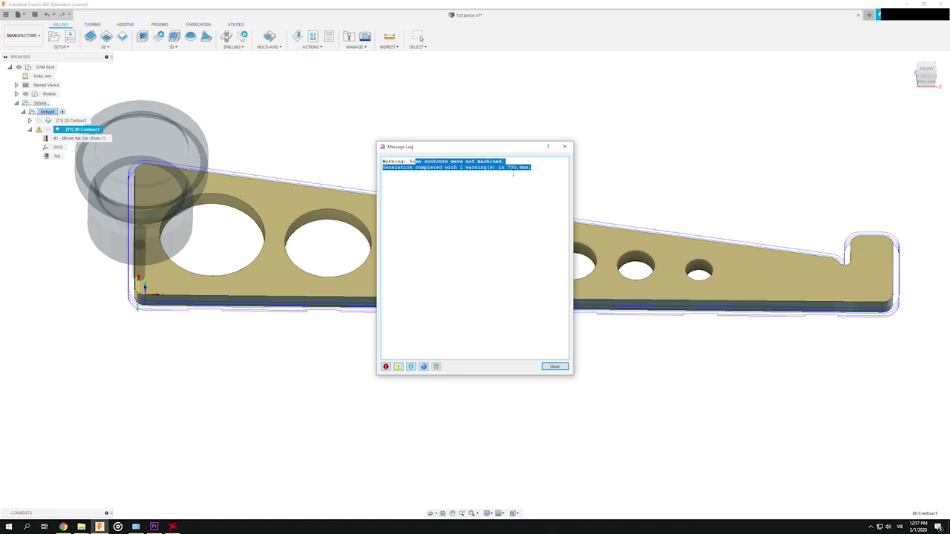
pyautogui.click(535, 268)
pyautogui.click(555, 366)
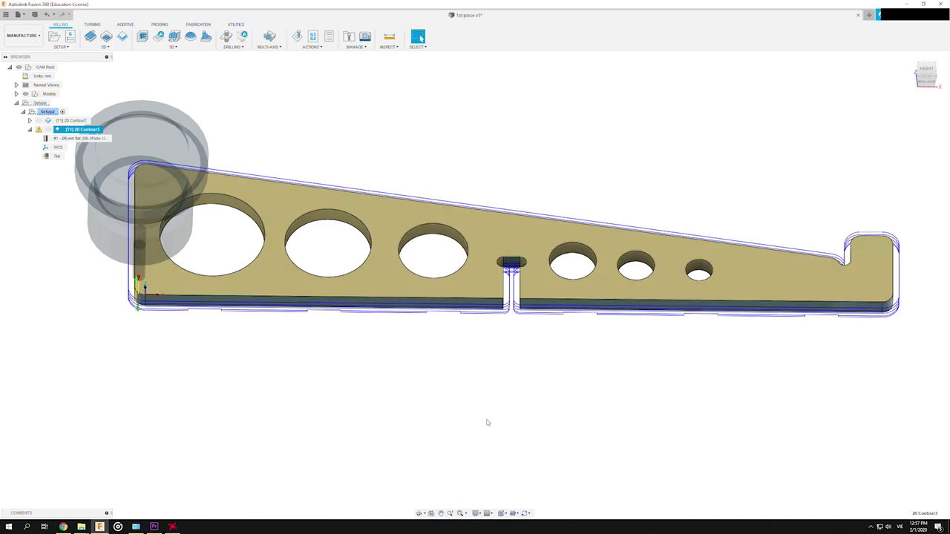
pyautogui.scroll(2, 475, 315)
pyautogui.scroll(-3, 445, 297)
# Simulate and play the 2D Contour3 outer-profile toolpath, then close the simulation.
pyautogui.rightClick(73, 132)
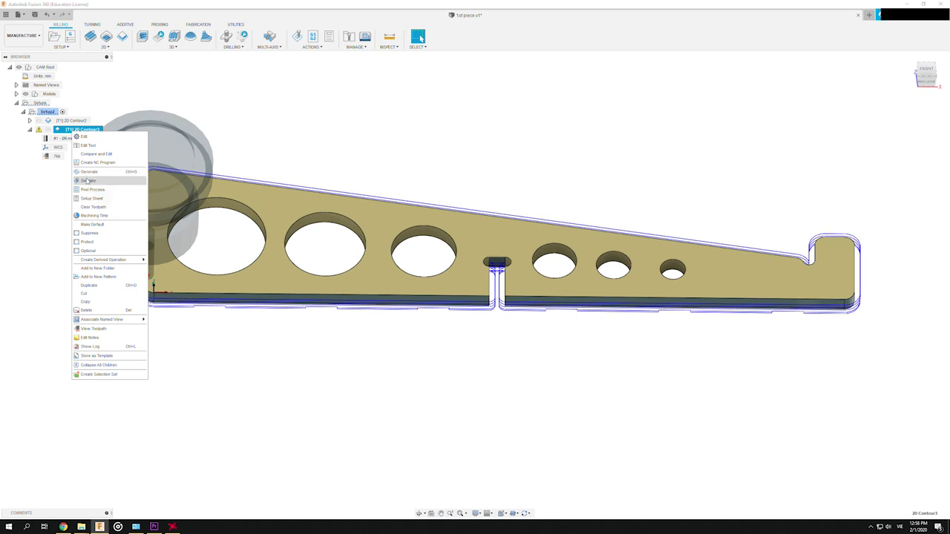
pyautogui.click(89, 181)
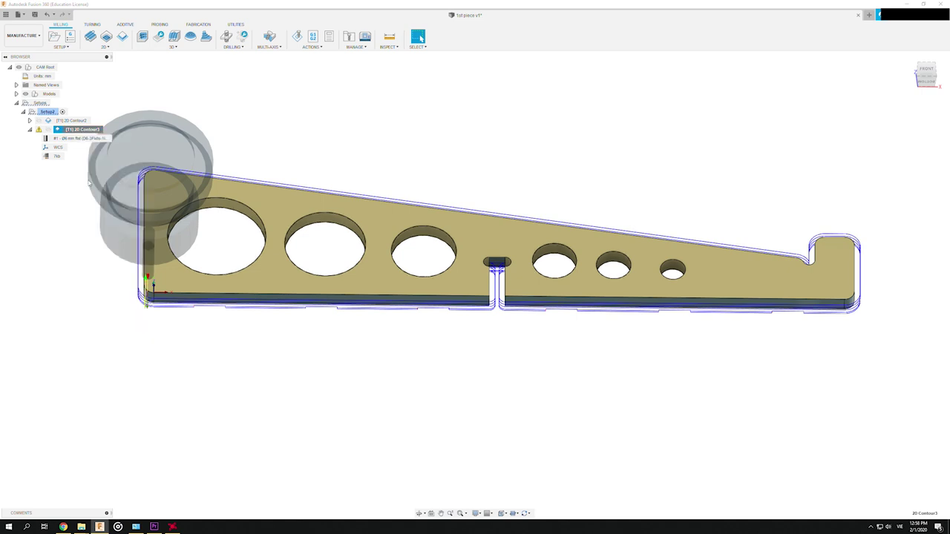
pyautogui.click(475, 484)
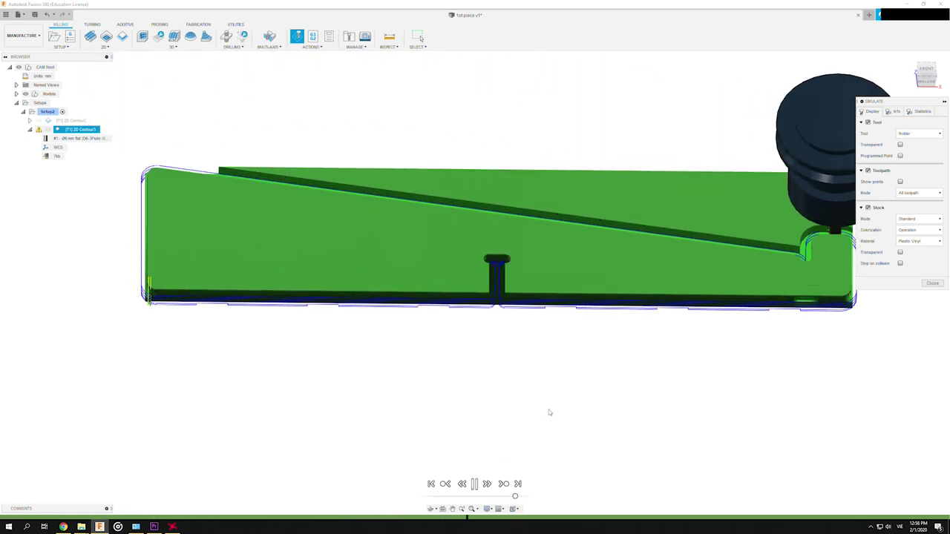
pyautogui.scroll(-2, 608, 361)
pyautogui.scroll(-3, 608, 359)
pyautogui.scroll(1, 609, 360)
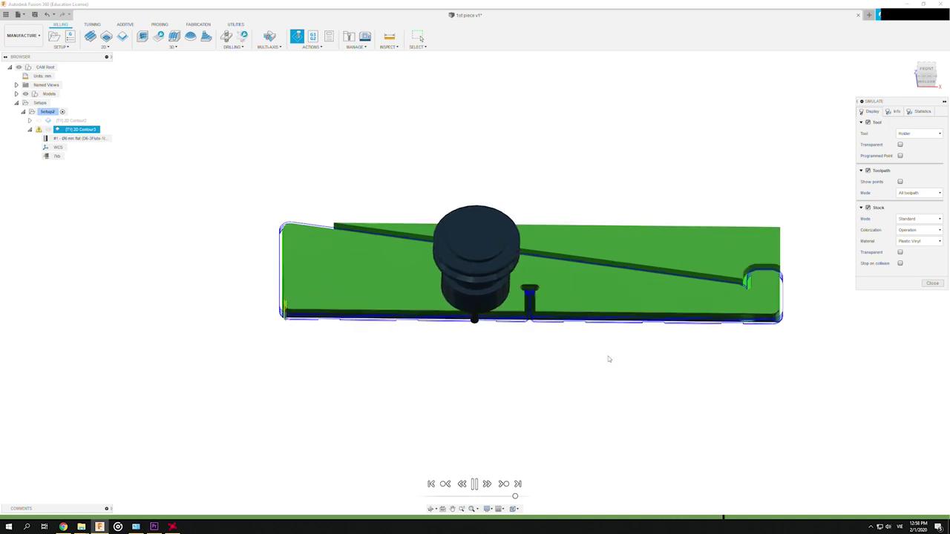
pyautogui.scroll(2, 610, 358)
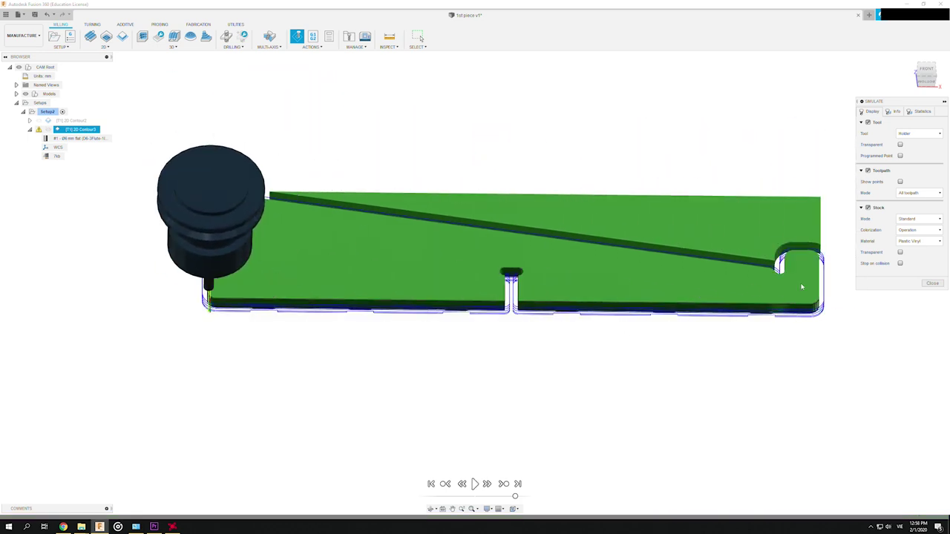
pyautogui.click(932, 283)
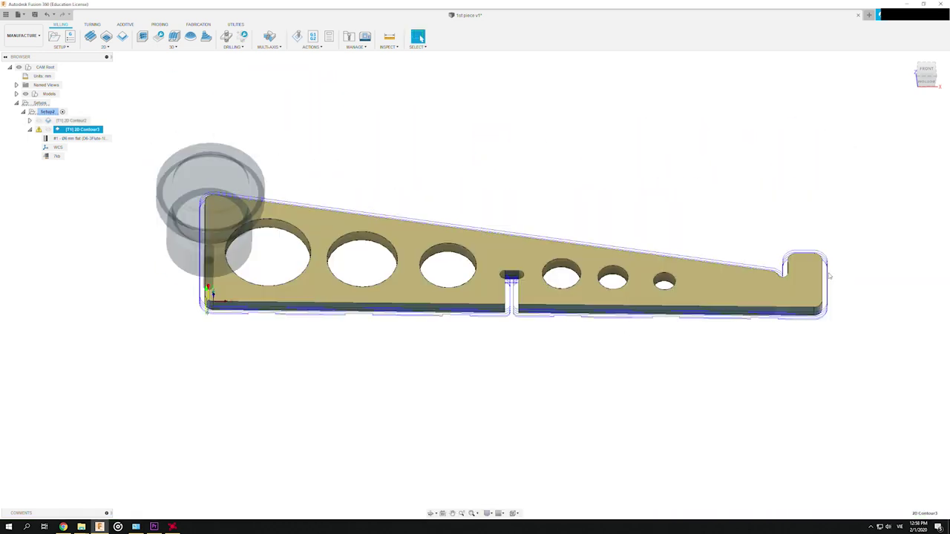
# Simulate the 2D Contour2 hole toolpath at higher speed from a tilted view.
pyautogui.click(65, 121)
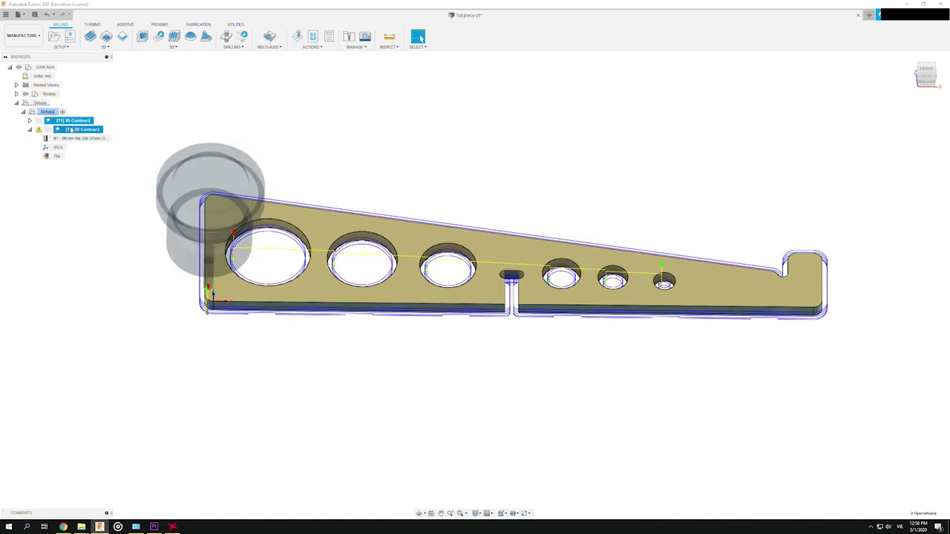
pyautogui.rightClick(68, 123)
pyautogui.click(93, 158)
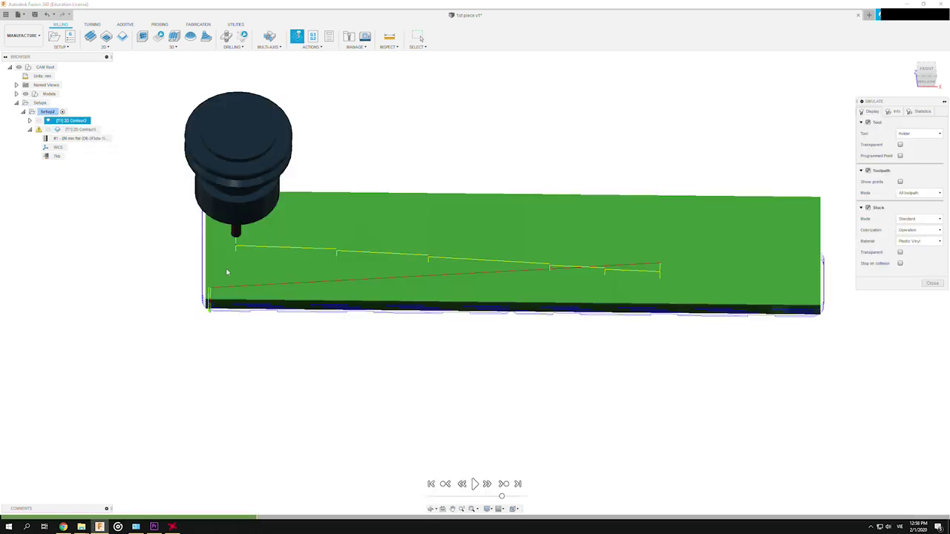
pyautogui.click(475, 484)
pyautogui.moveTo(502, 496); pyautogui.dragTo(524, 497)
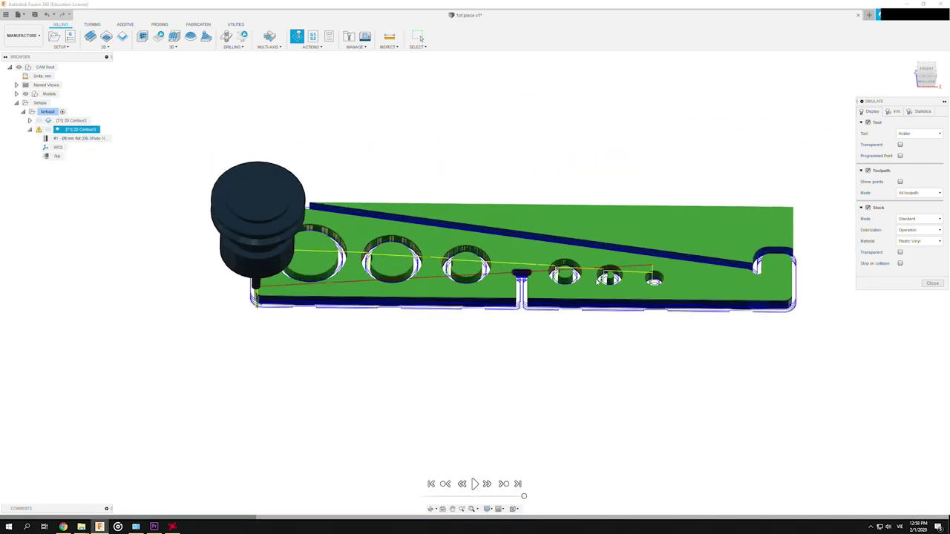
pyautogui.moveTo(925, 79); pyautogui.dragTo(939, 71)
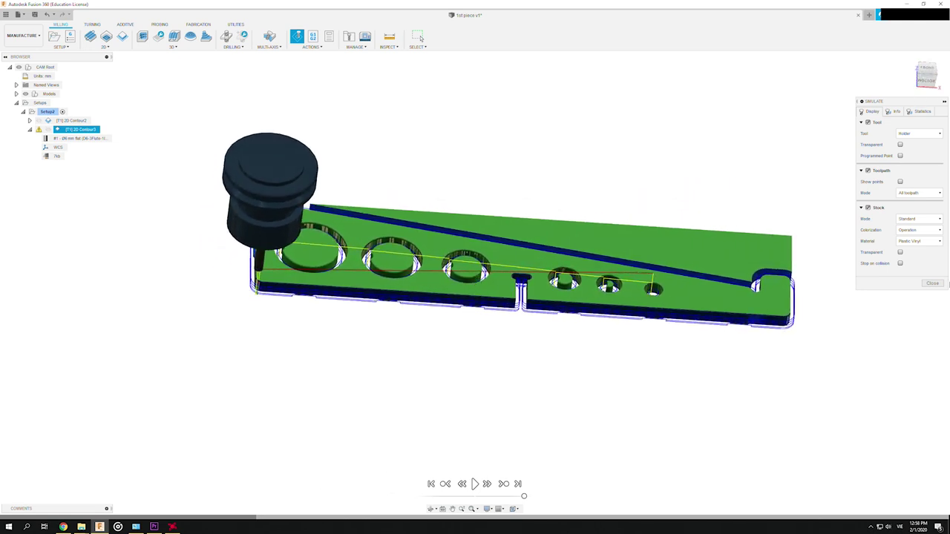
pyautogui.click(933, 284)
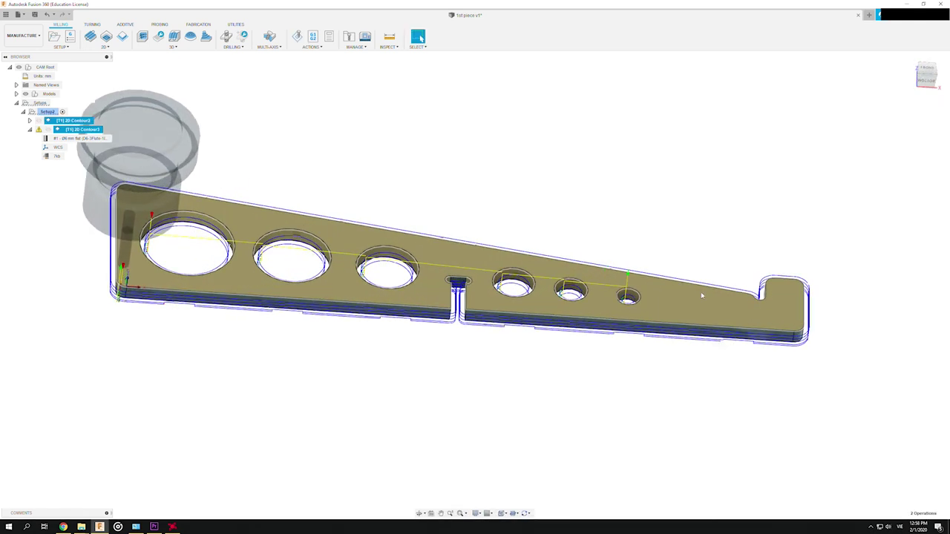
# Deselect the operations to hide their toolpaths and adjust the view slightly.
pyautogui.click(57, 182)
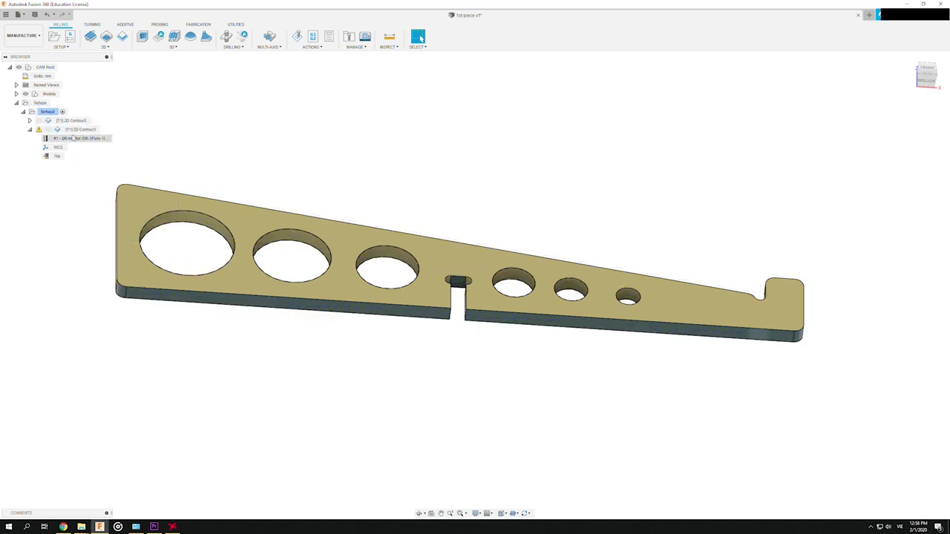
pyautogui.keyDown('shift'); pyautogui.moveTo(244, 230); pyautogui.dragTo(256, 236, button='middle'); pyautogui.keyUp('shift')
pyautogui.scroll(3, 256, 230)
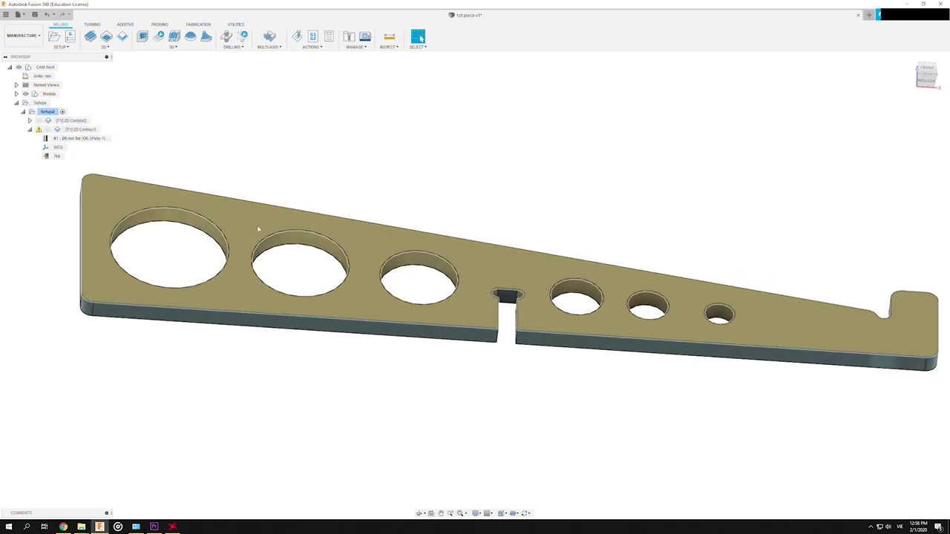
pyautogui.scroll(-3, 222, 211)
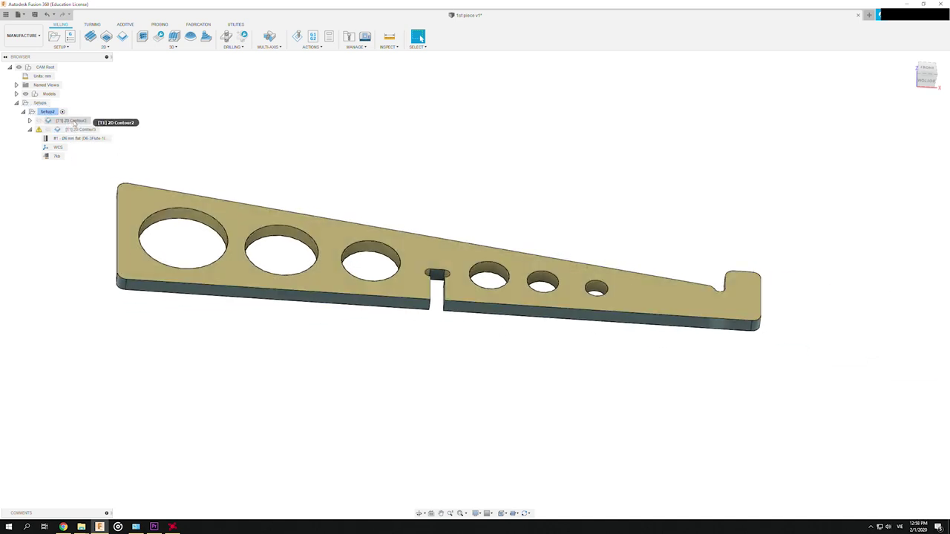
# Select 2D Contour2 and 2D Contour3 together in the browser.
pyautogui.click(72, 120)
pyautogui.keyDown('ctrl'); pyautogui.click(84, 130); pyautogui.keyUp('ctrl')
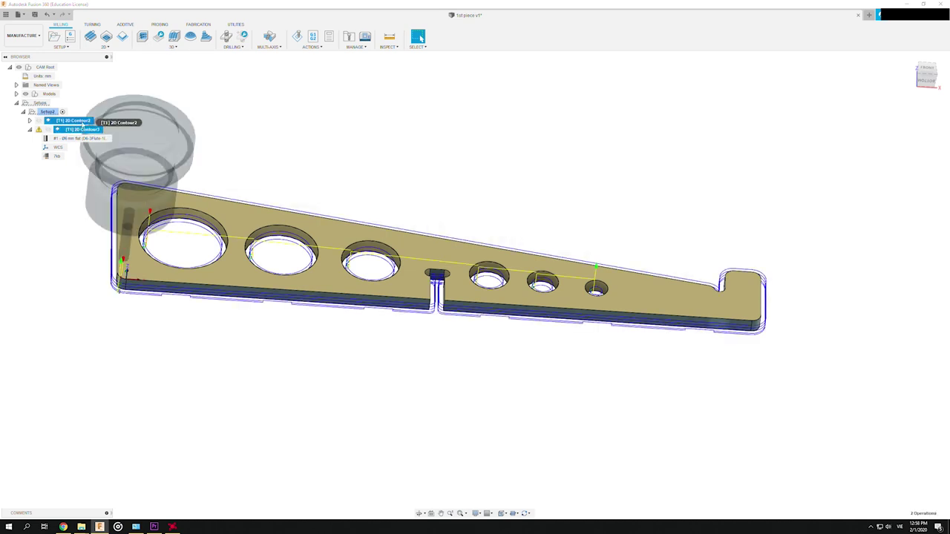
pyautogui.rightClick(81, 124)
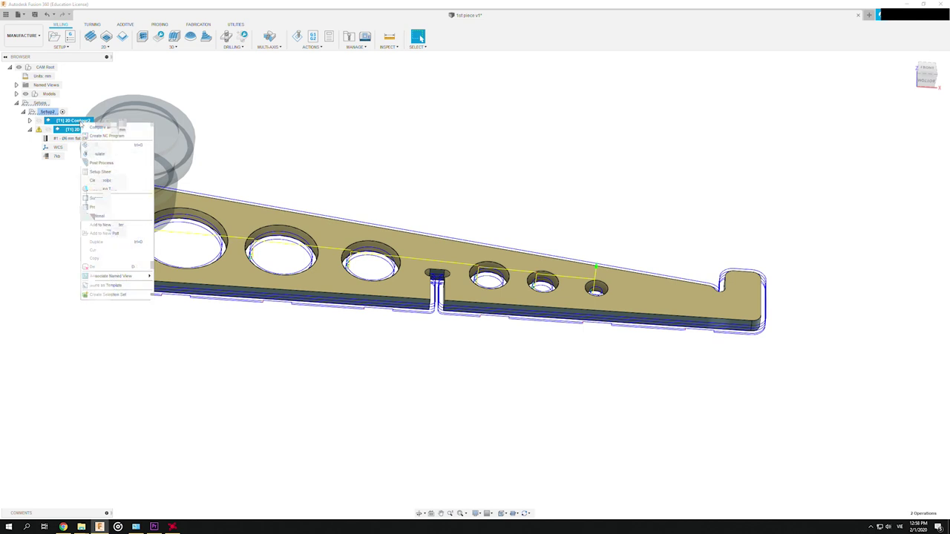
pyautogui.press('Escape')
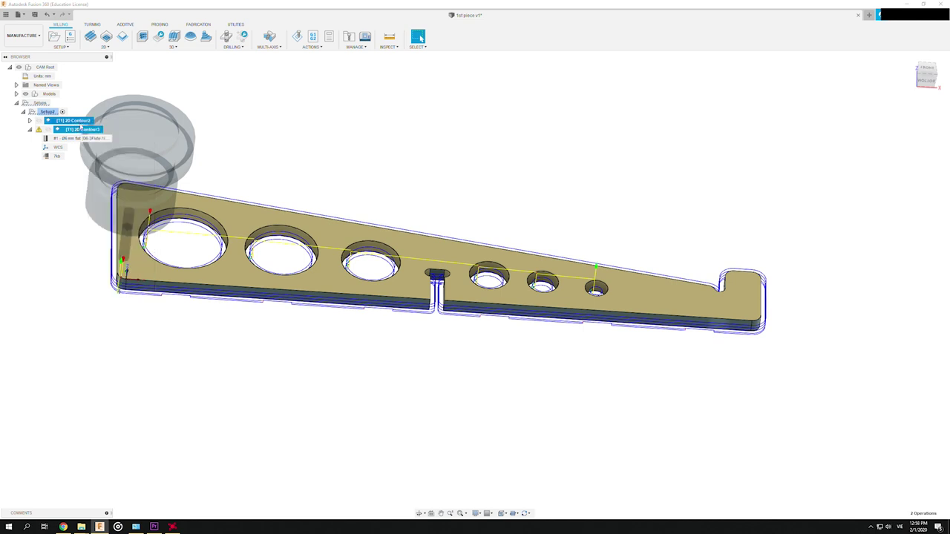
pyautogui.click(72, 121)
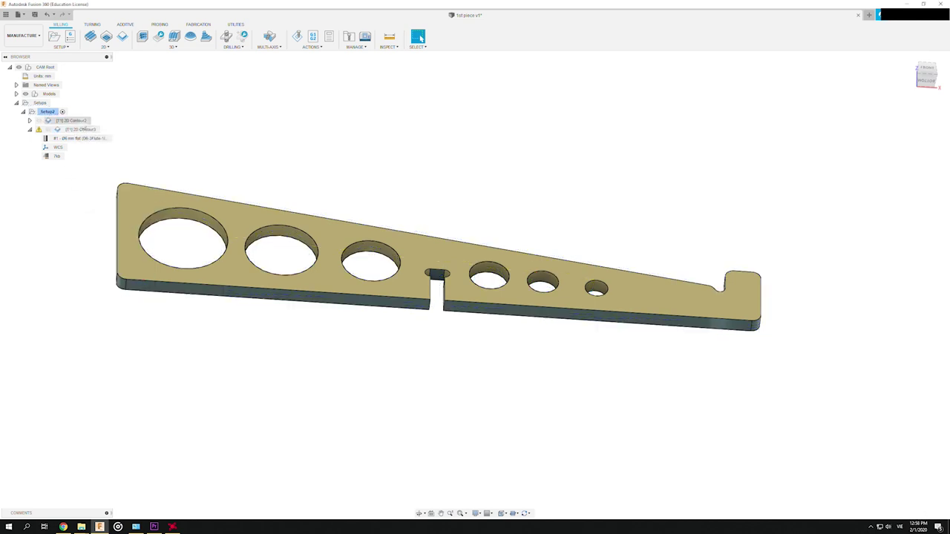
pyautogui.keyDown('ctrl'); pyautogui.click(84, 130); pyautogui.keyUp('ctrl')
# Open the Post Process settings for both contour operations and check the Configuration Folder path.
pyautogui.rightClick(84, 123)
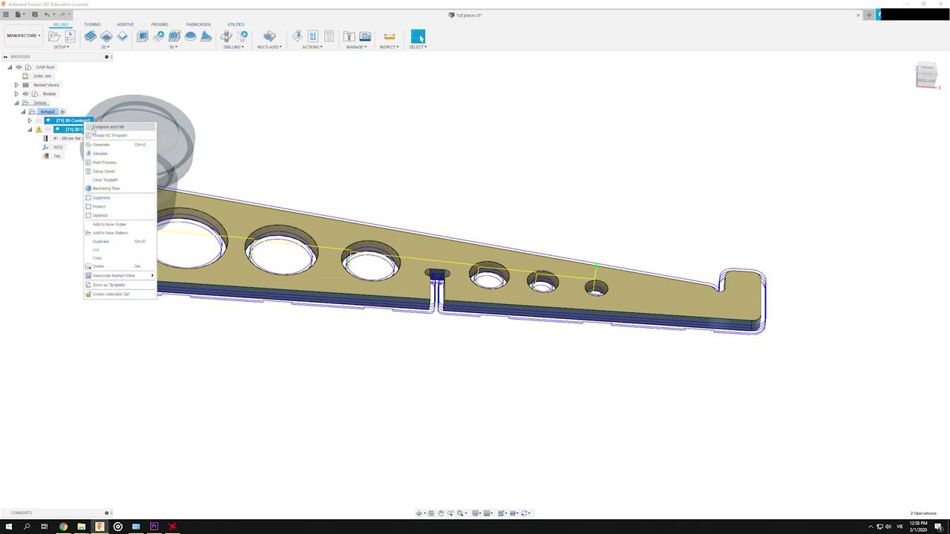
pyautogui.click(118, 163)
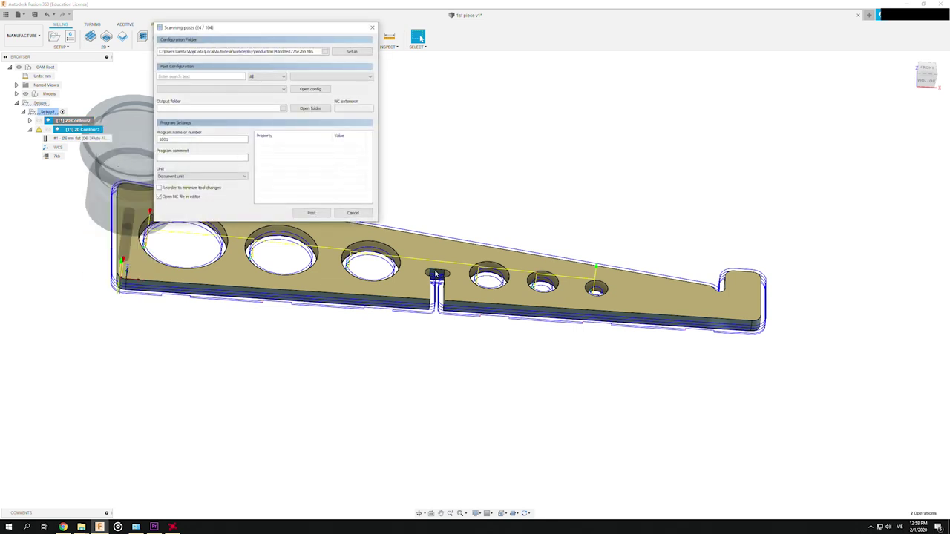
pyautogui.moveTo(214, 28); pyautogui.dragTo(227, 74)
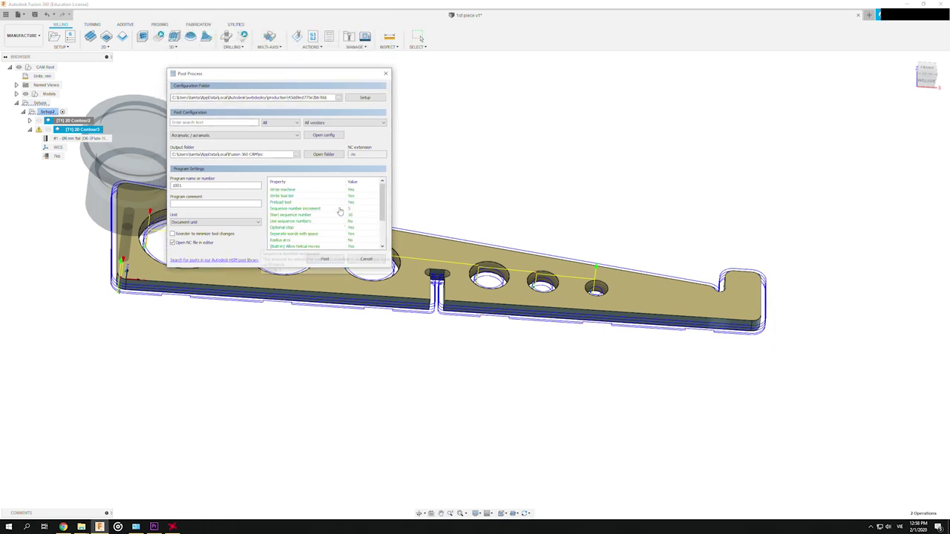
pyautogui.tripleClick(281, 97)
pyautogui.click(329, 99)
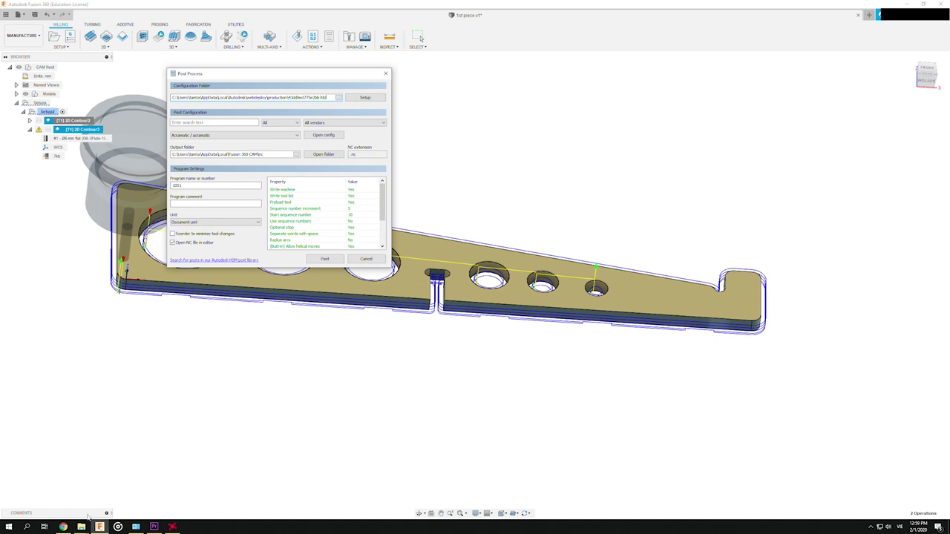
pyautogui.click(63, 527)
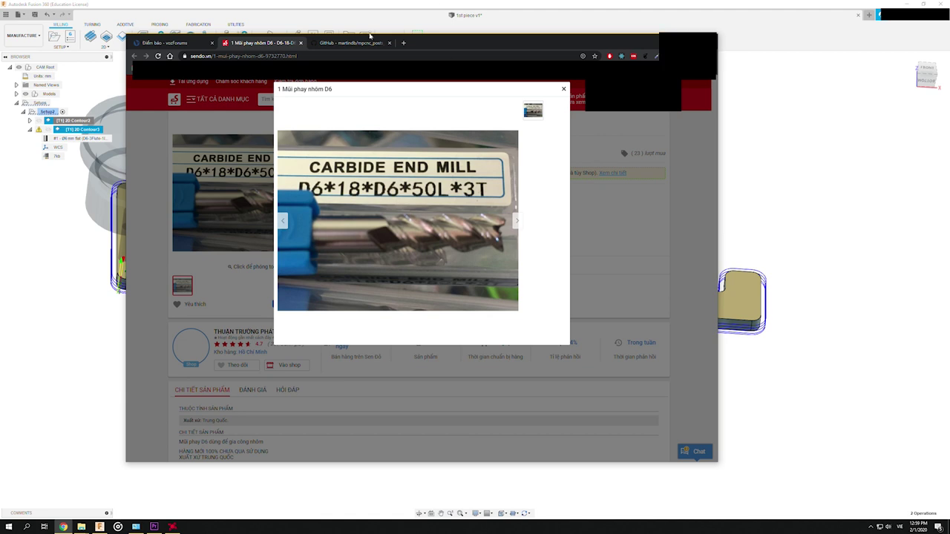
pyautogui.click(370, 38)
pyautogui.scroll(-3, 378, 211)
pyautogui.scroll(1, 379, 224)
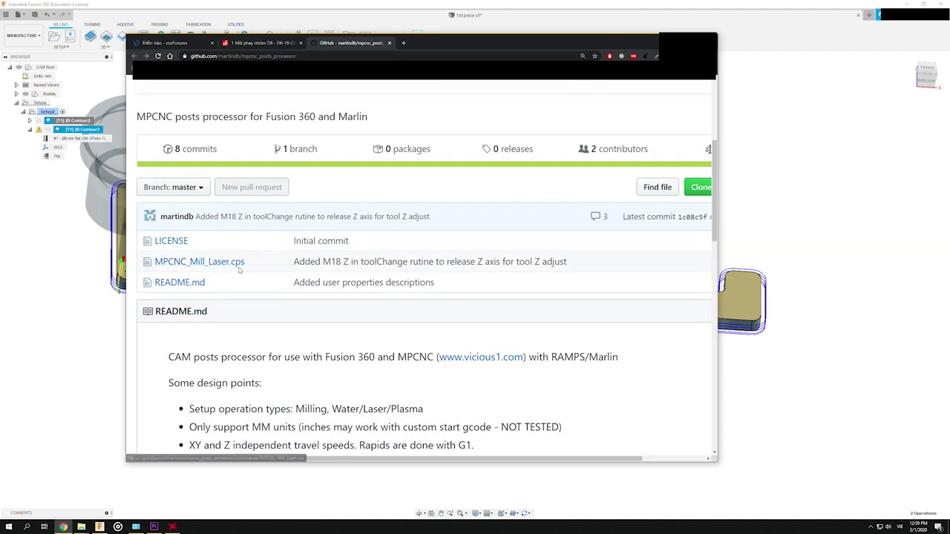
pyautogui.click(239, 269)
pyautogui.click(245, 55)
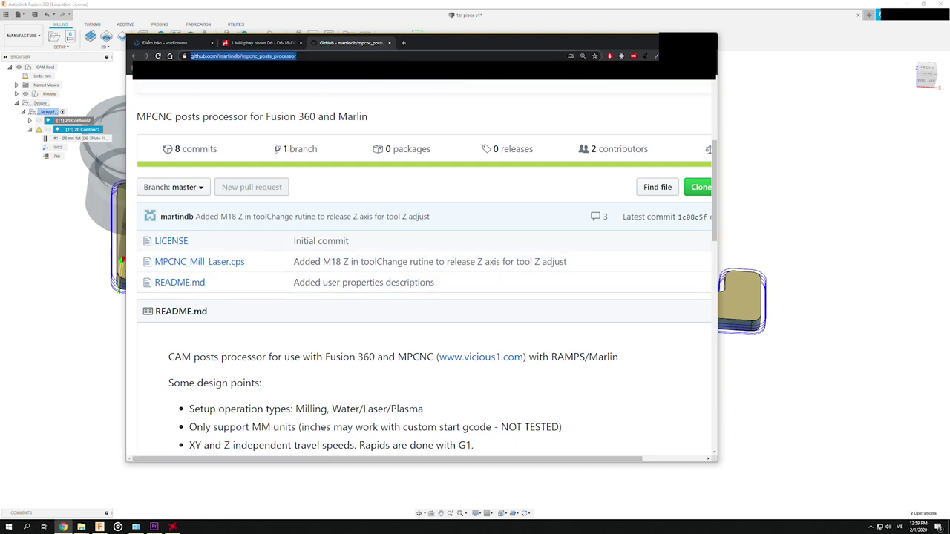
pyautogui.click(671, 33)
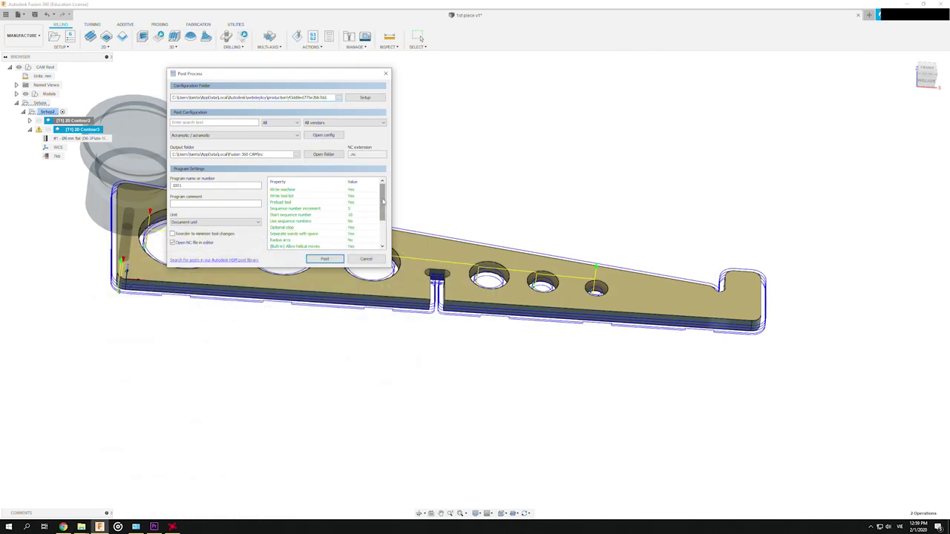
# Review the post properties for program 1001 and post both contour toolpaths.
pyautogui.moveTo(383, 201)
pyautogui.mouseDown()
pyautogui.moveTo(384, 223)
pyautogui.moveTo(384, 210)
pyautogui.mouseUp()
pyautogui.scroll(-1, 355, 199)
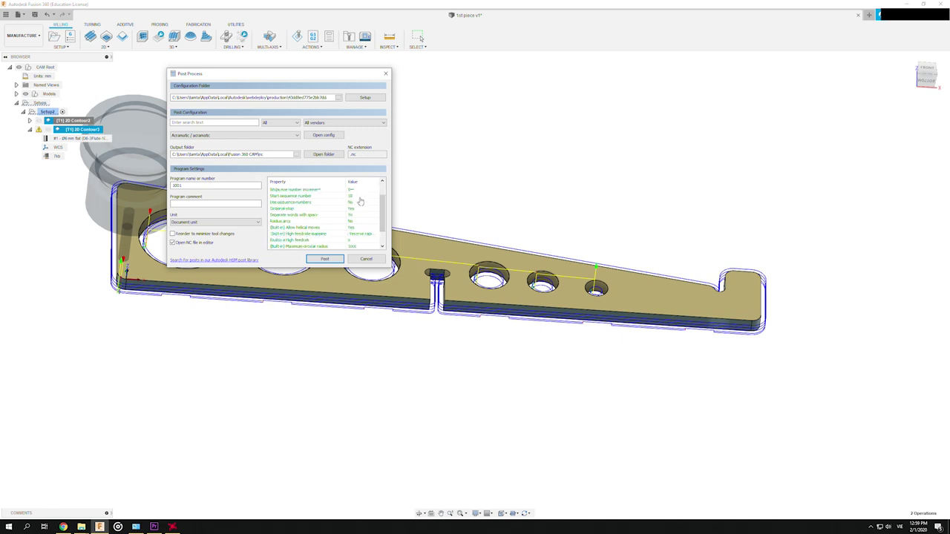
pyautogui.scroll(-1, 359, 203)
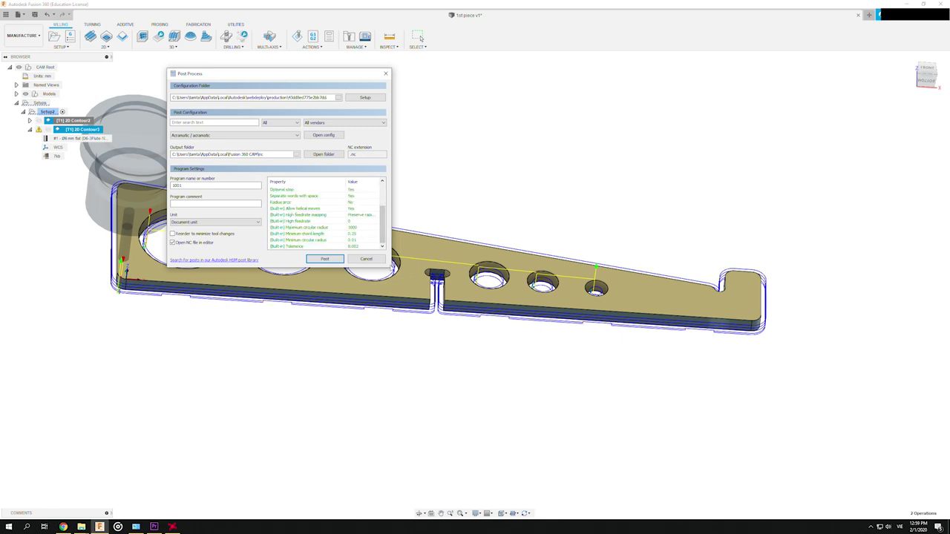
pyautogui.moveTo(382, 223); pyautogui.dragTo(382, 201)
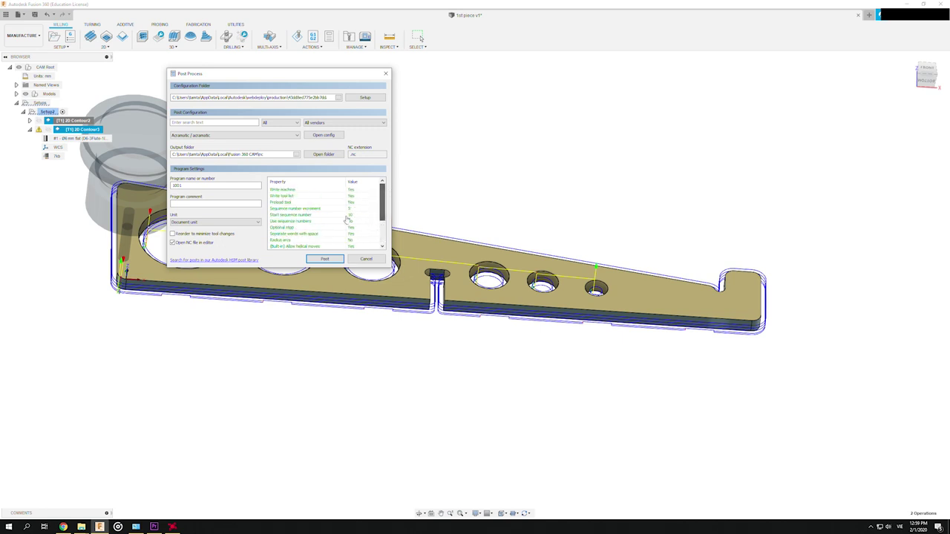
pyautogui.click(325, 259)
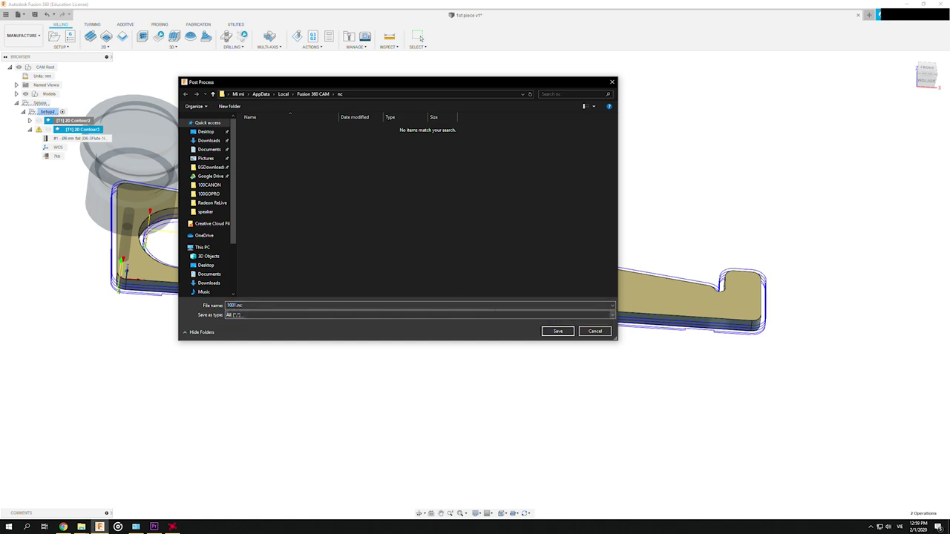
# Save the G-code output as delaptop-mieng1.nc.
pyautogui.click(285, 305)
pyautogui.doubleClick(284, 305)
pyautogui.write('delaptop-mien')
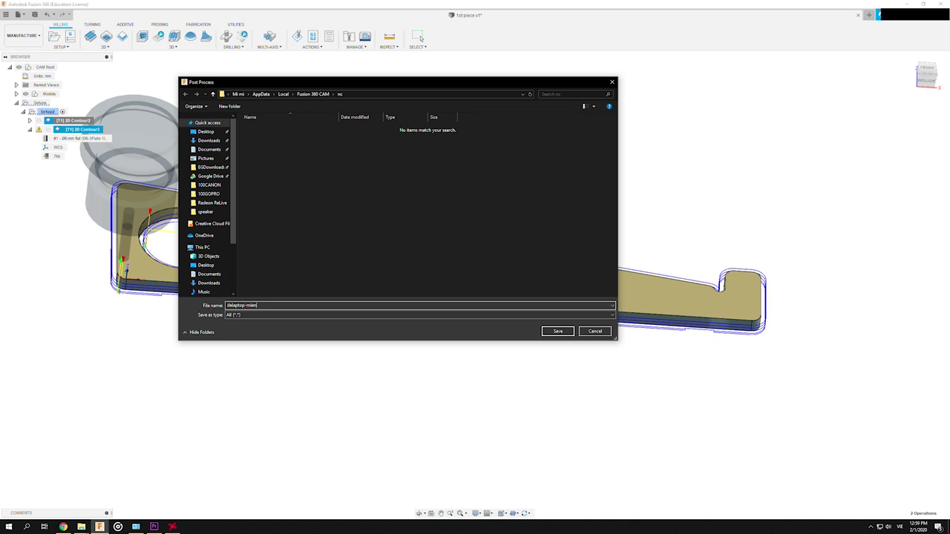
pyautogui.write('g1')
pyautogui.press('Return')
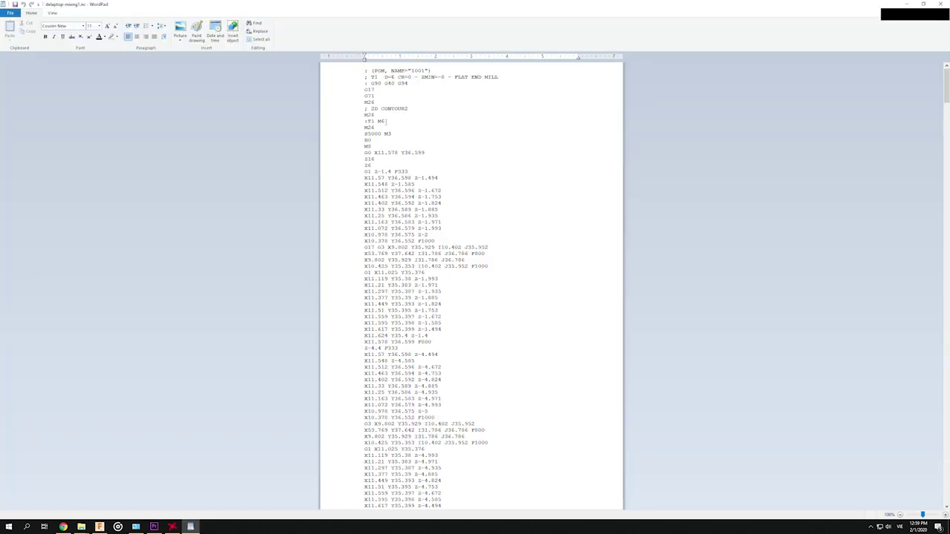
pyautogui.scroll(-6, 391, 119)
pyautogui.scroll(-6, 390, 163)
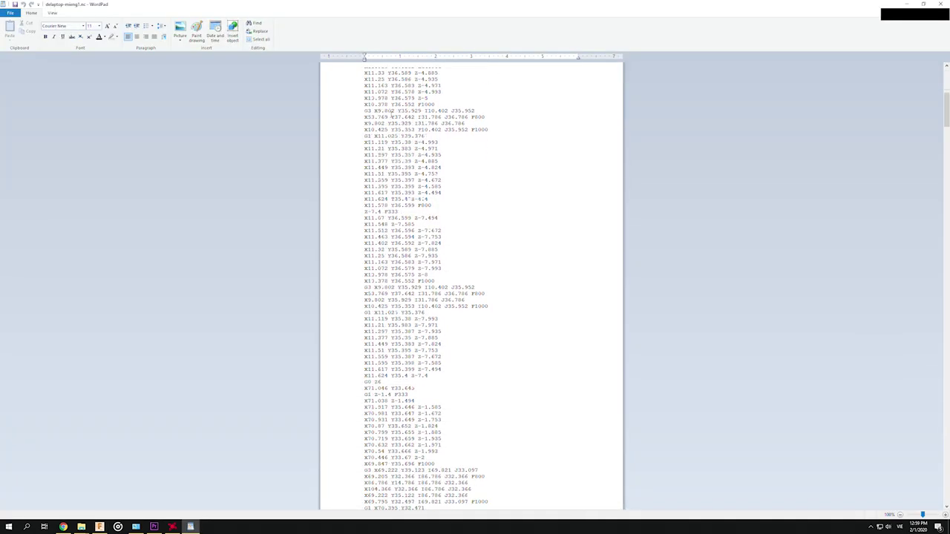
pyautogui.scroll(-7, 388, 205)
pyautogui.moveTo(385, 187); pyautogui.dragTo(435, 337)
pyautogui.scroll(-8, 445, 311)
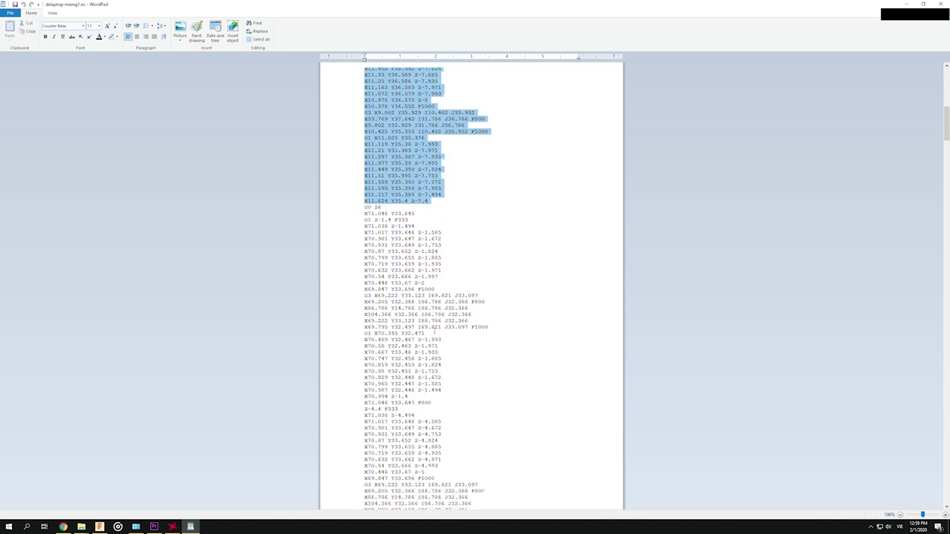
pyautogui.scroll(-4, 467, 289)
pyautogui.click(475, 234)
pyautogui.scroll(-8, 488, 270)
pyautogui.scroll(-8, 488, 270)
pyautogui.press('super')
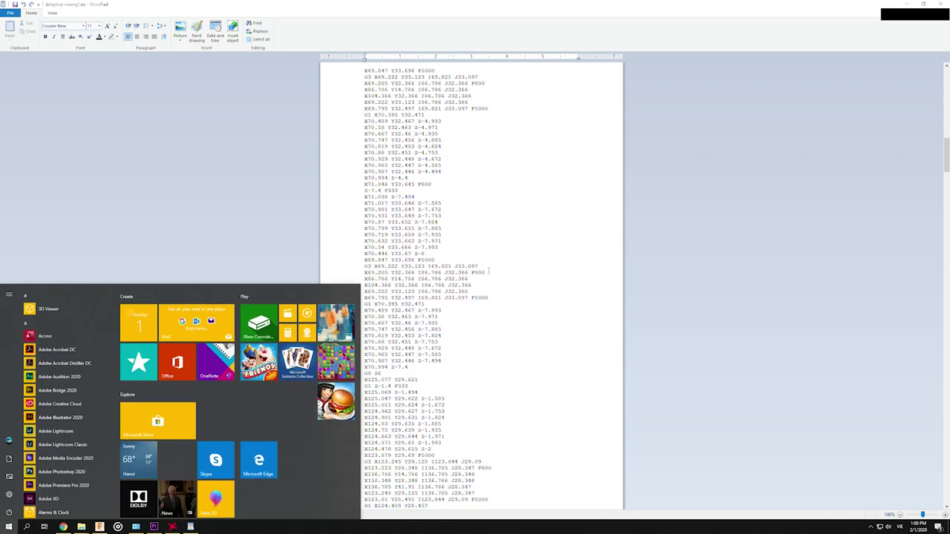
pyautogui.click(468, 174)
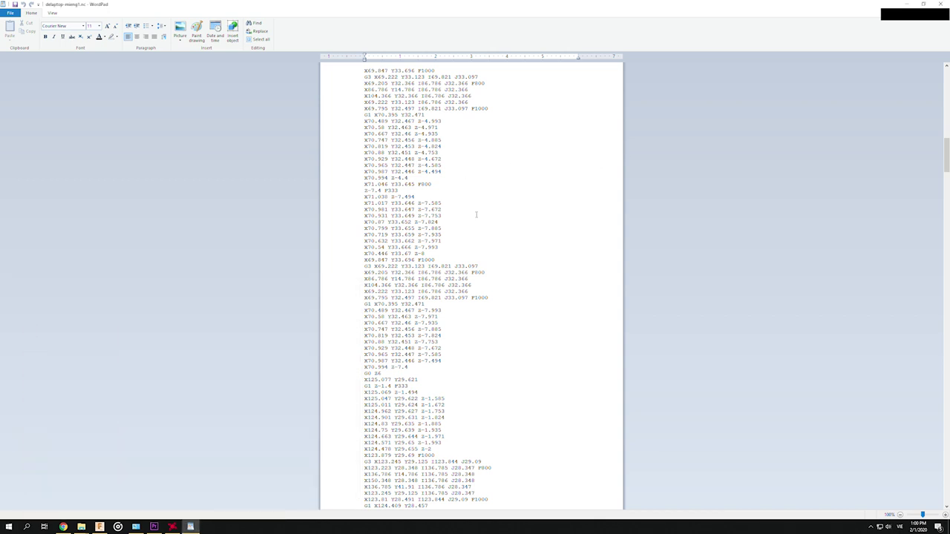
pyautogui.press('super')
pyautogui.write('cncj')
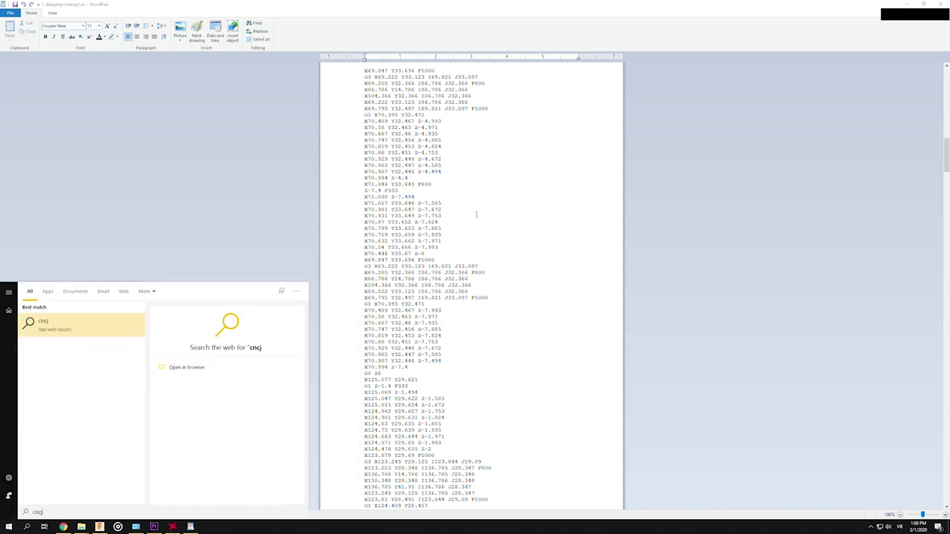
pyautogui.write('js')
pyautogui.click(476, 214)
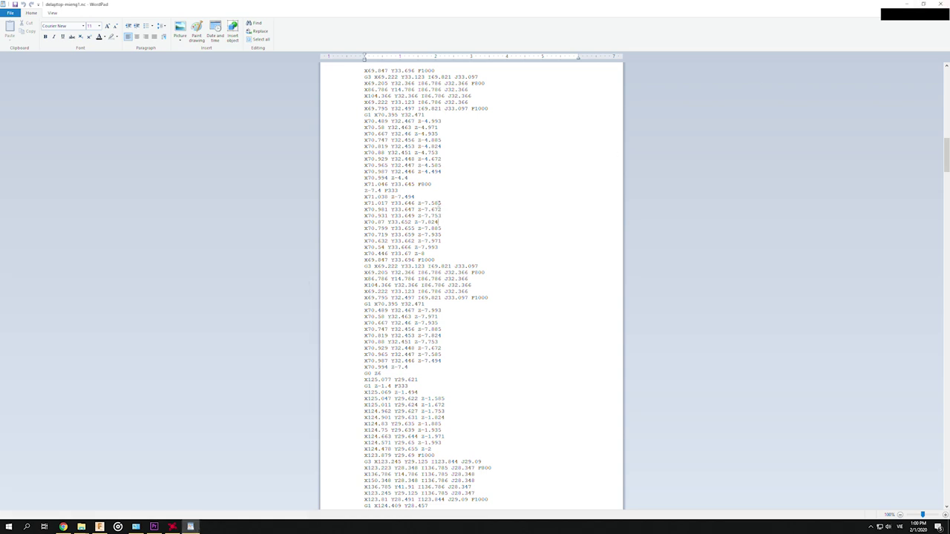
pyautogui.scroll(-3, 441, 202)
pyautogui.scroll(-2, 428, 210)
pyautogui.moveTo(431, 197); pyautogui.dragTo(427, 171)
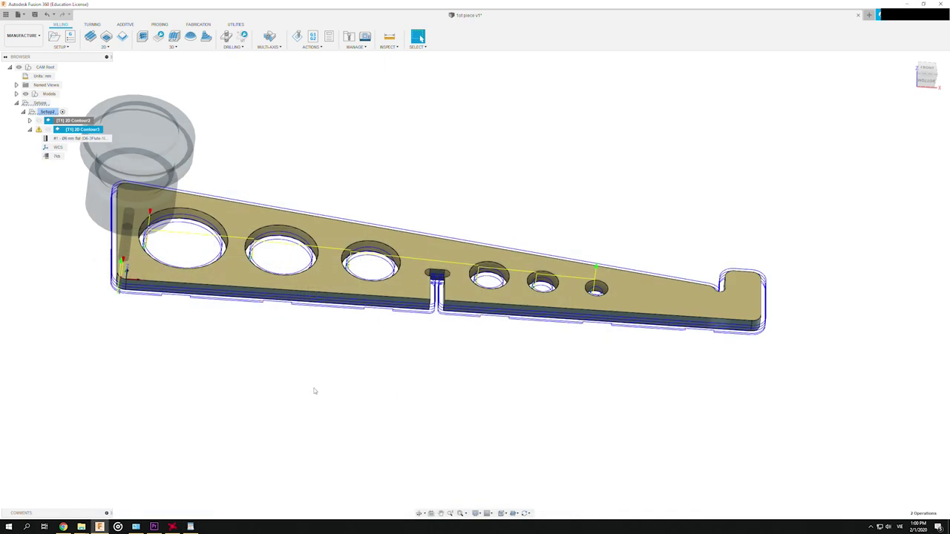
# Search 'cncjs' in a new Chrome tab, browse cncjs.org, then return to Fusion 360.
pyautogui.click(65, 526)
pyautogui.hotkey('ctrl', 't')
pyautogui.write('cncjs')
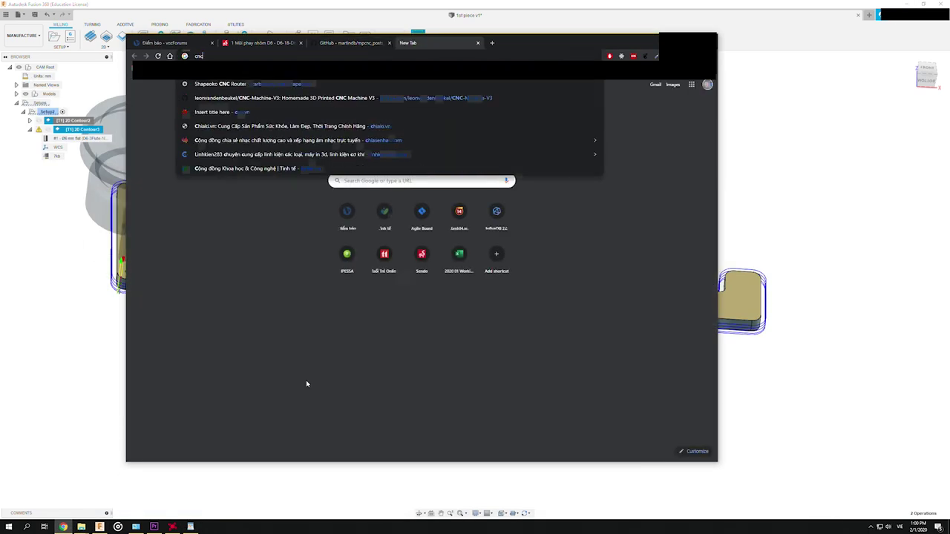
pyautogui.press('Return')
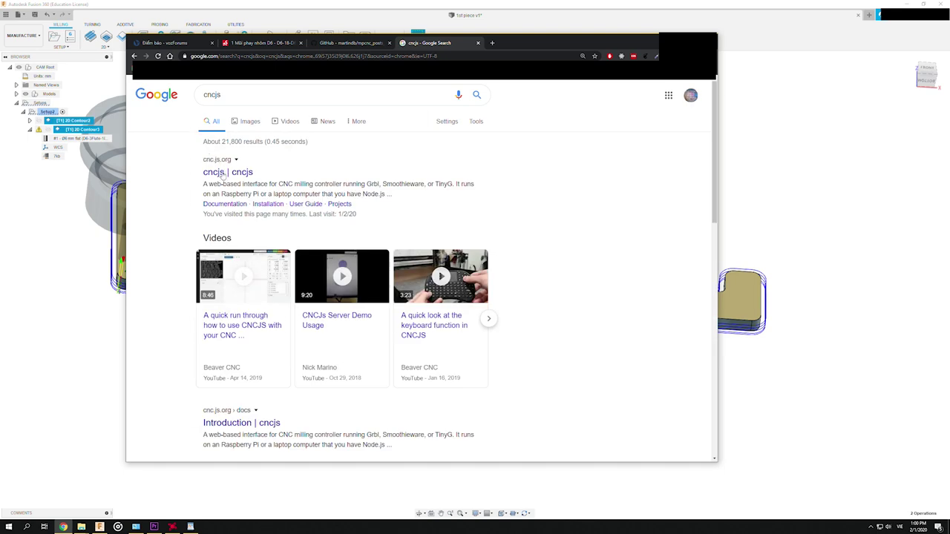
pyautogui.click(221, 173)
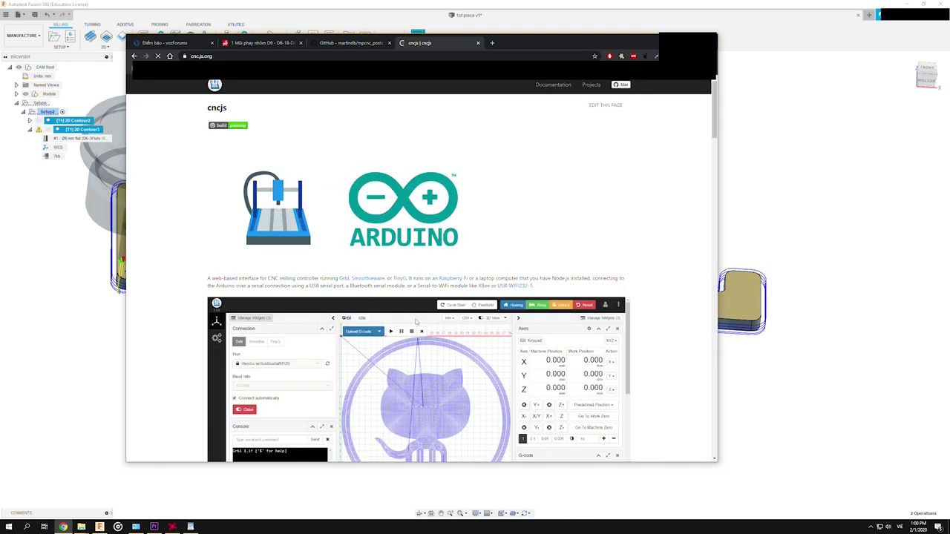
pyautogui.scroll(-3, 416, 321)
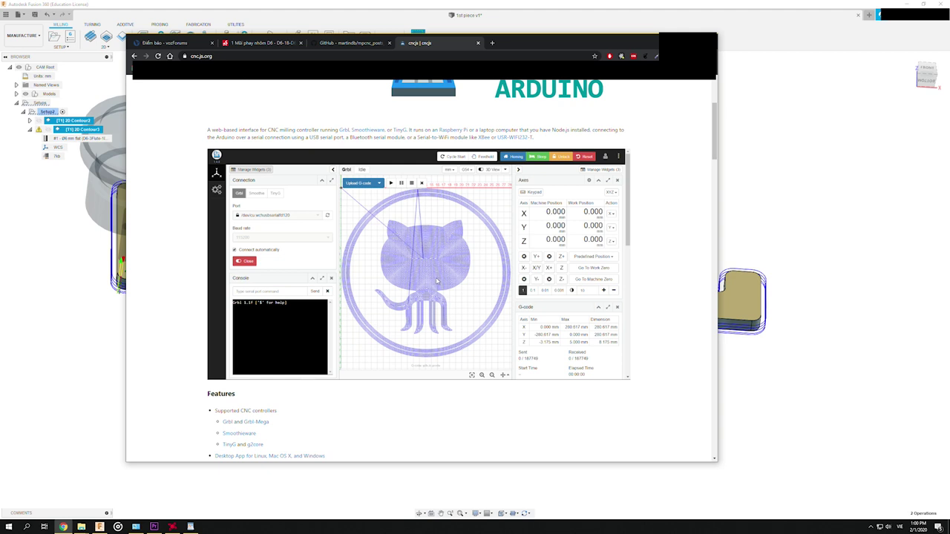
pyautogui.click(446, 481)
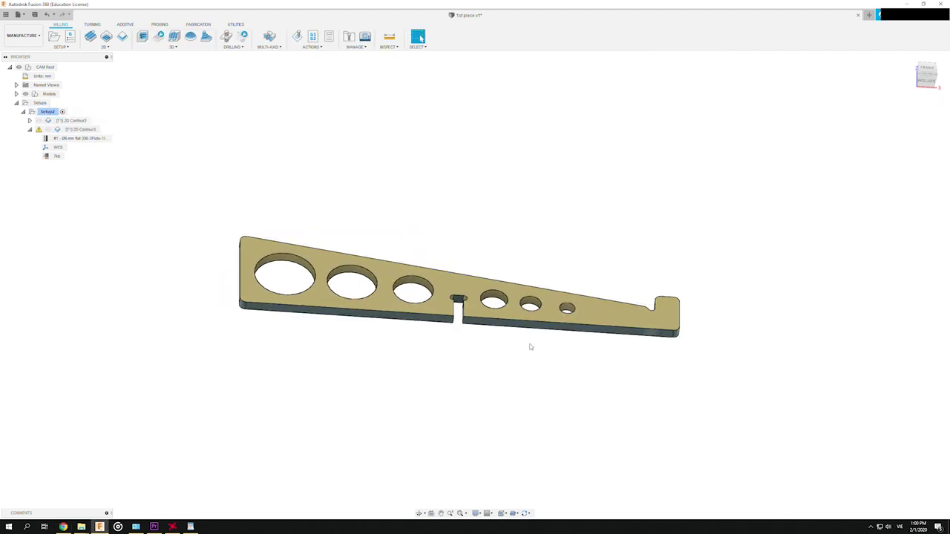
pyautogui.keyDown('shift'); pyautogui.moveTo(531, 346); pyautogui.dragTo(516, 341, button='middle'); pyautogui.keyUp('shift')
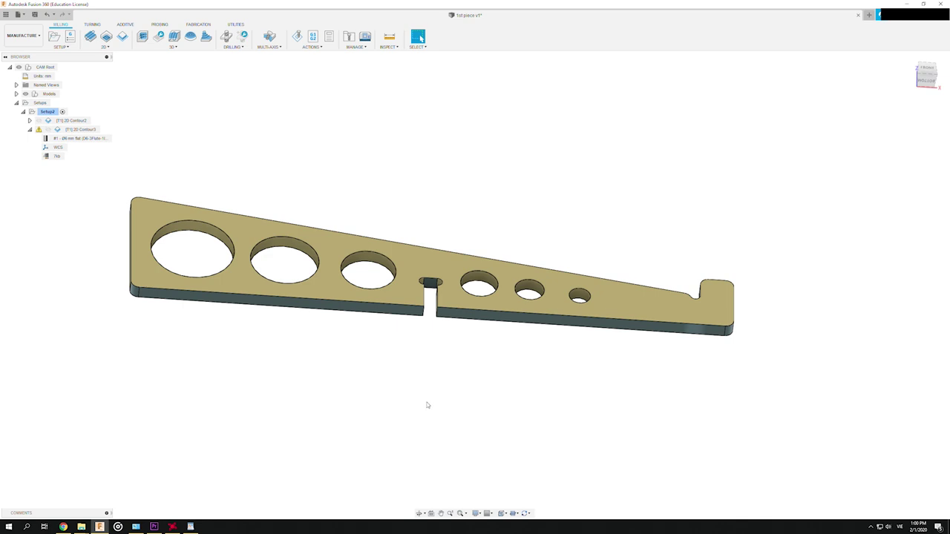